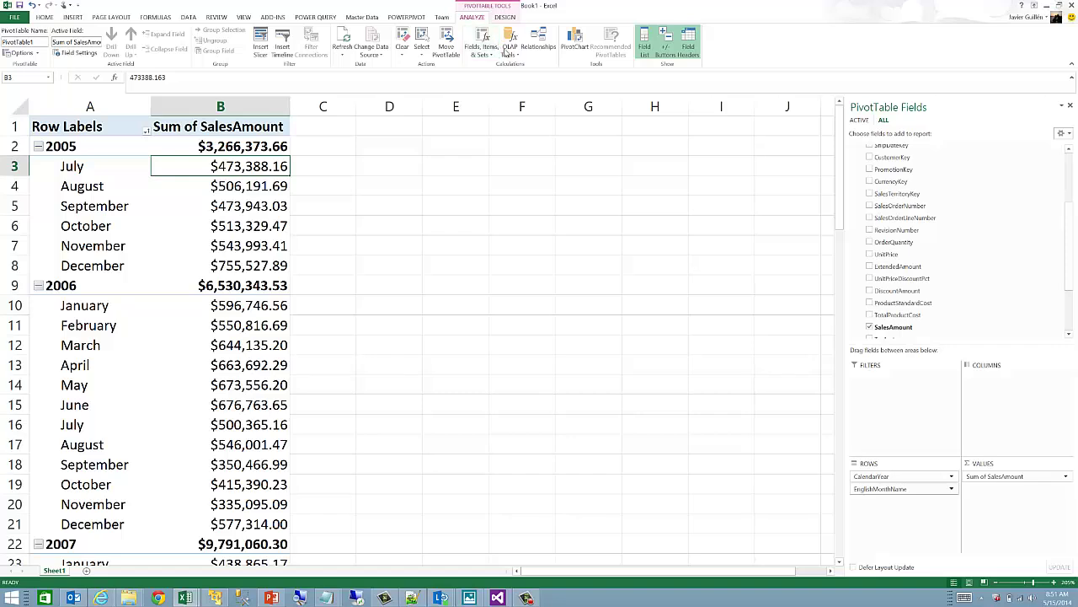
Step: Convert the PivotTable to cube formulas and check the CUBEMEMBER formula behind the July label
click(508, 52)
click(521, 90)
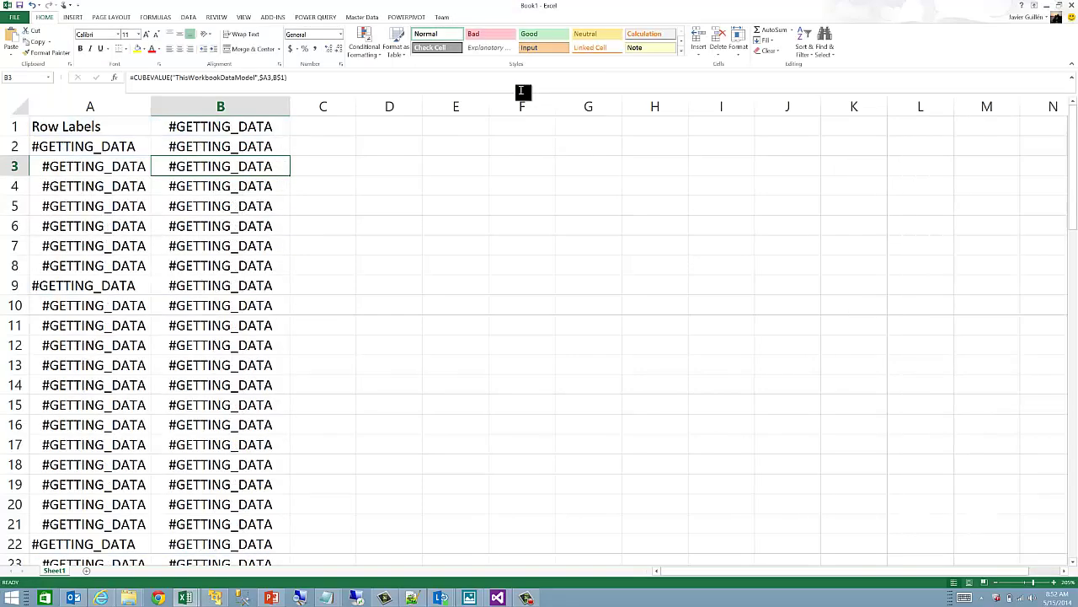
click(104, 162)
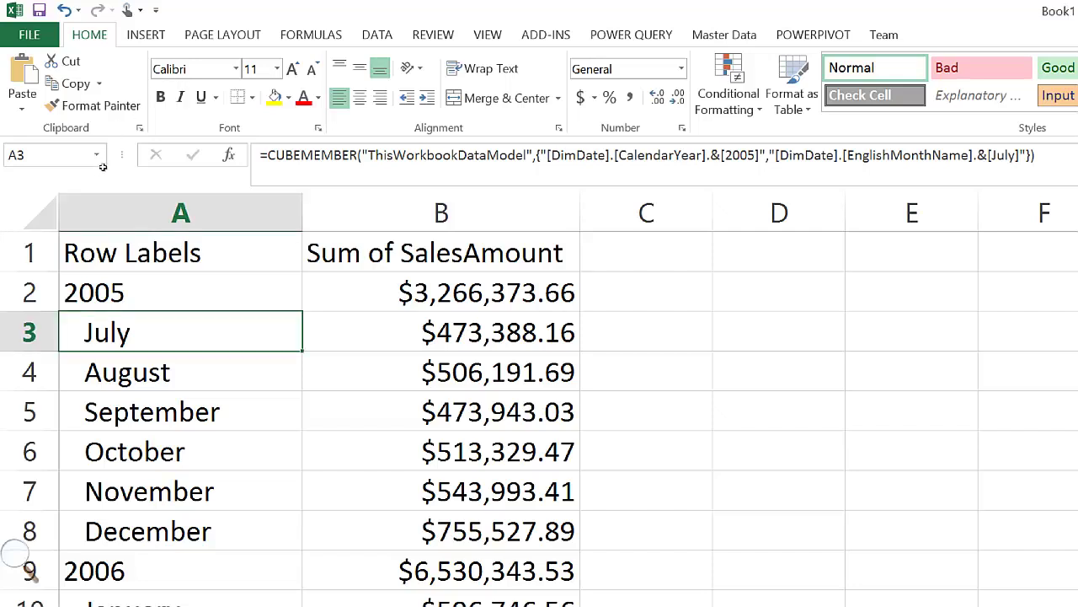
Step: Inspect the CUBEVALUE formula in B3 and the Sum of SalesAmount CUBEMEMBER formula in B1
key(Right)
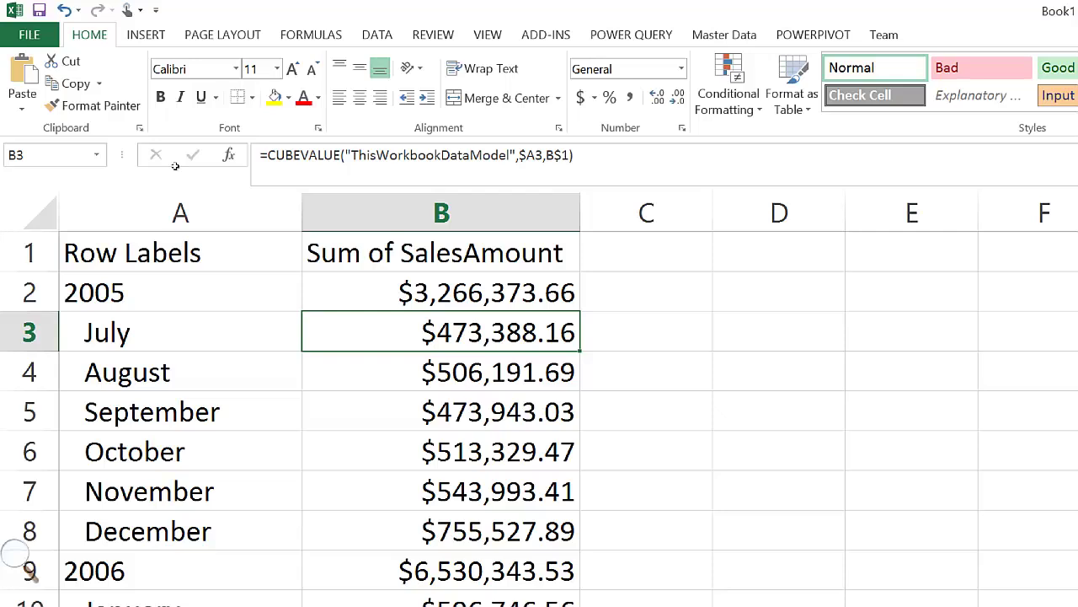
key(F2)
key(Left)
key(Left)
key(Left)
key(Left)
key(Left)
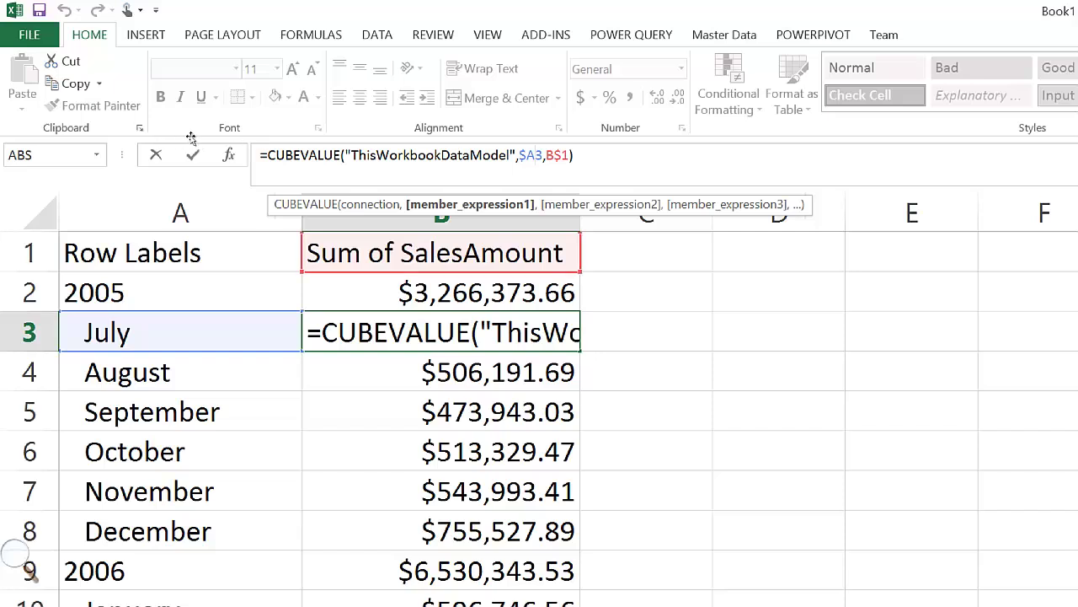
key(Escape)
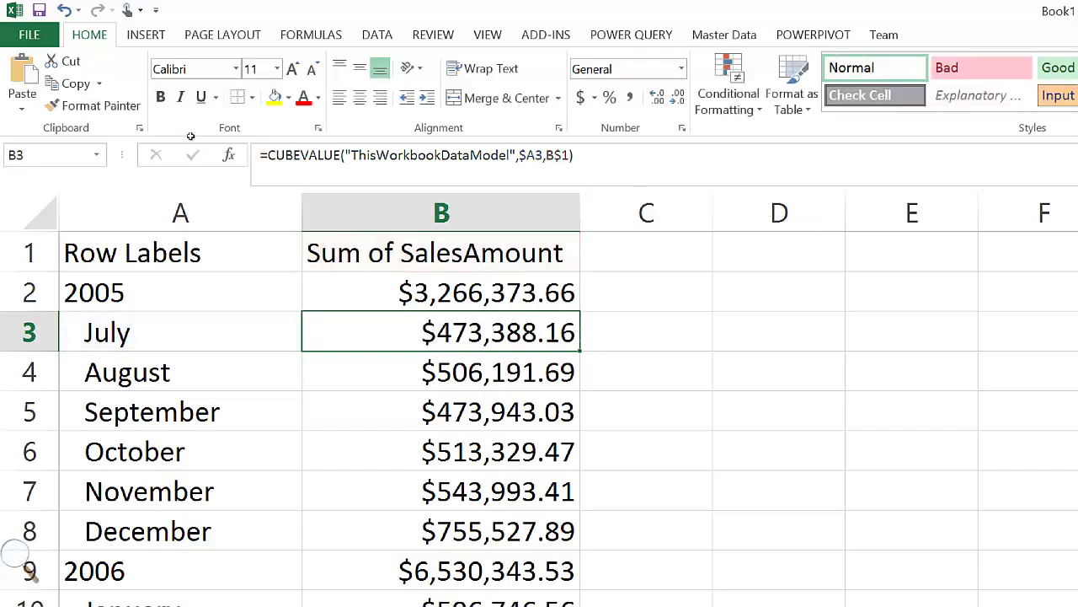
key(Up)
key(Up)
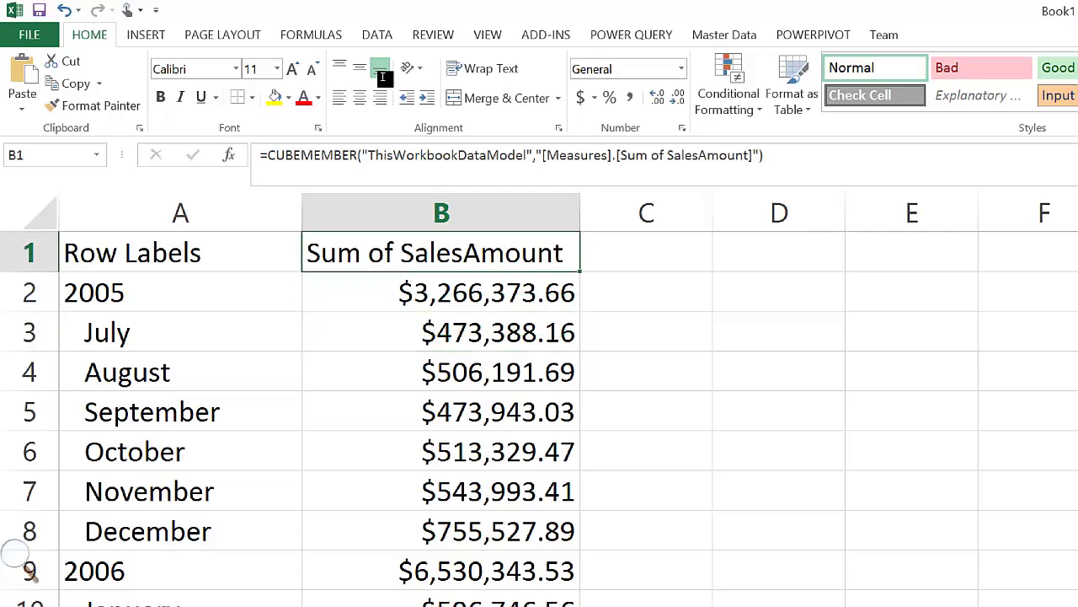
click(752, 155)
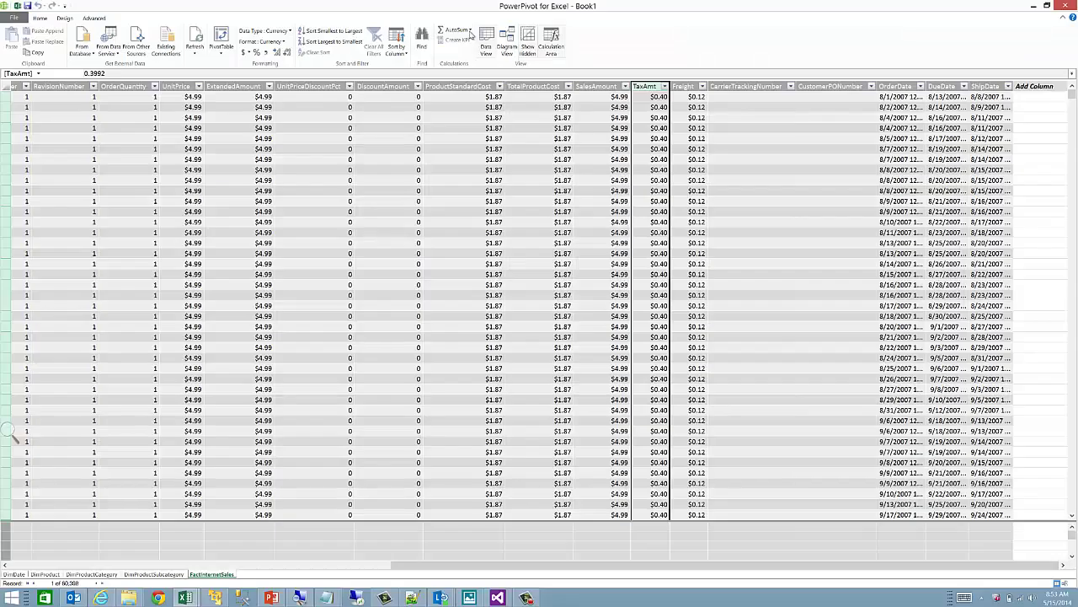
Step: Add a Sum of TaxAmt measure, =SUM([TaxAmt]), and widen the column to read its total
click(470, 30)
click(440, 41)
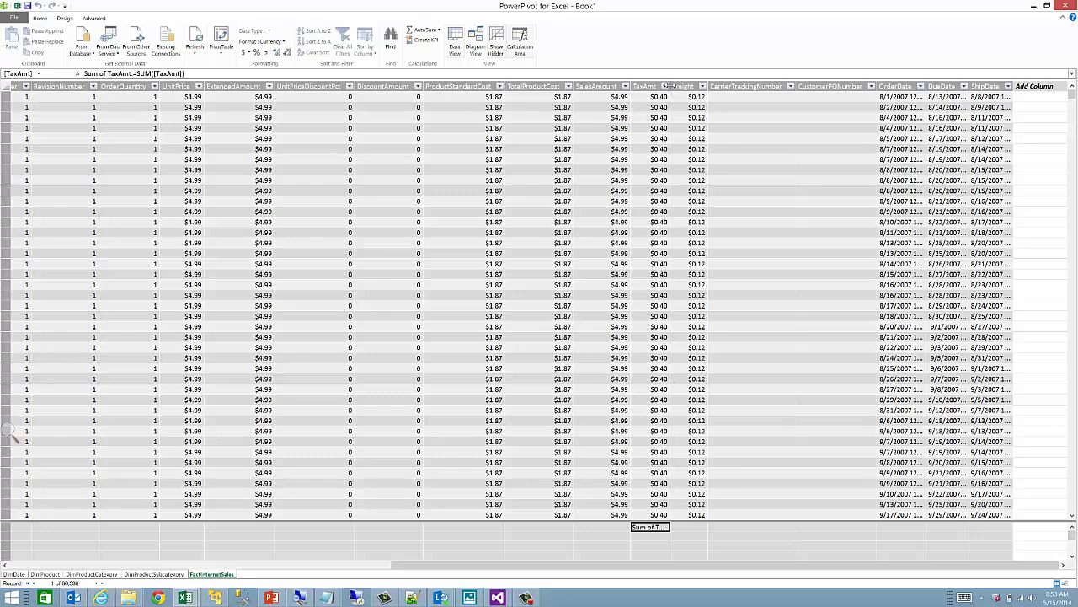
drag(671, 85, 713, 90)
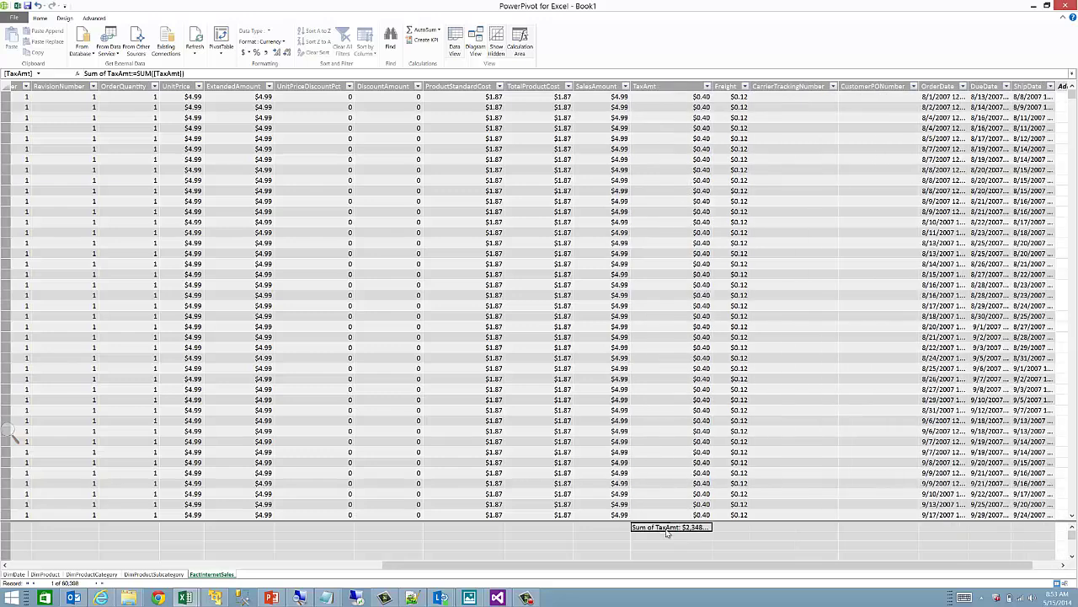
Step: Point the B1 CUBEMEMBER header at [Measures].[Sum of TaxAmt] so column B shows monthly tax
click(24, 12)
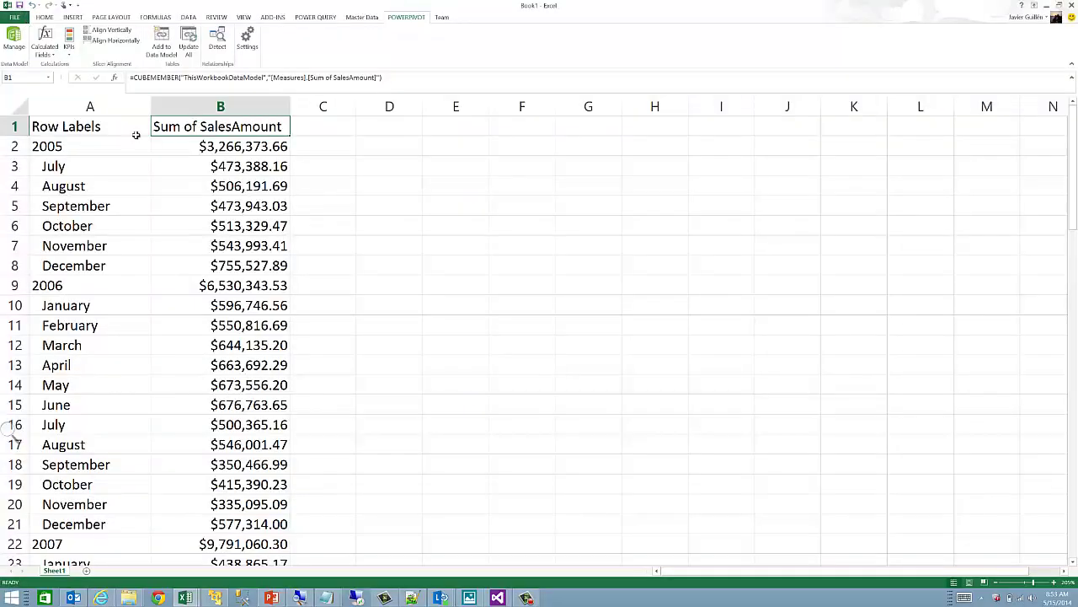
click(226, 77)
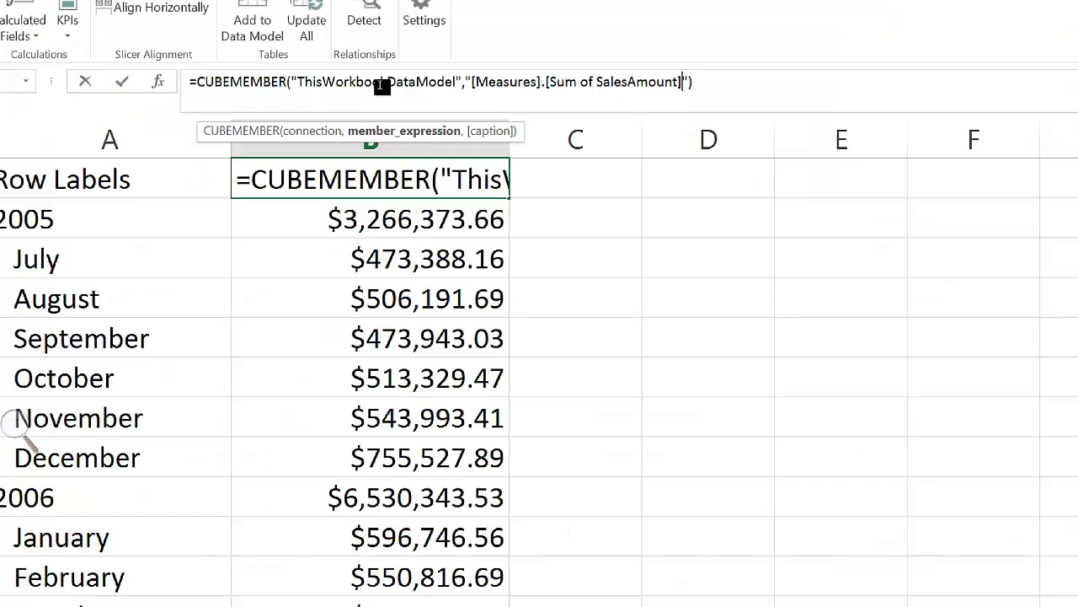
key(BackSpace)
key(BackSpace)
key(BackSpace)
key(BackSpace)
key(BackSpace)
key(BackSpace)
key(BackSpace)
key(BackSpace)
key(BackSpace)
key(BackSpace)
key(BackSpace)
key(BackSpace)
key(BackSpace)
key(BackSpace)
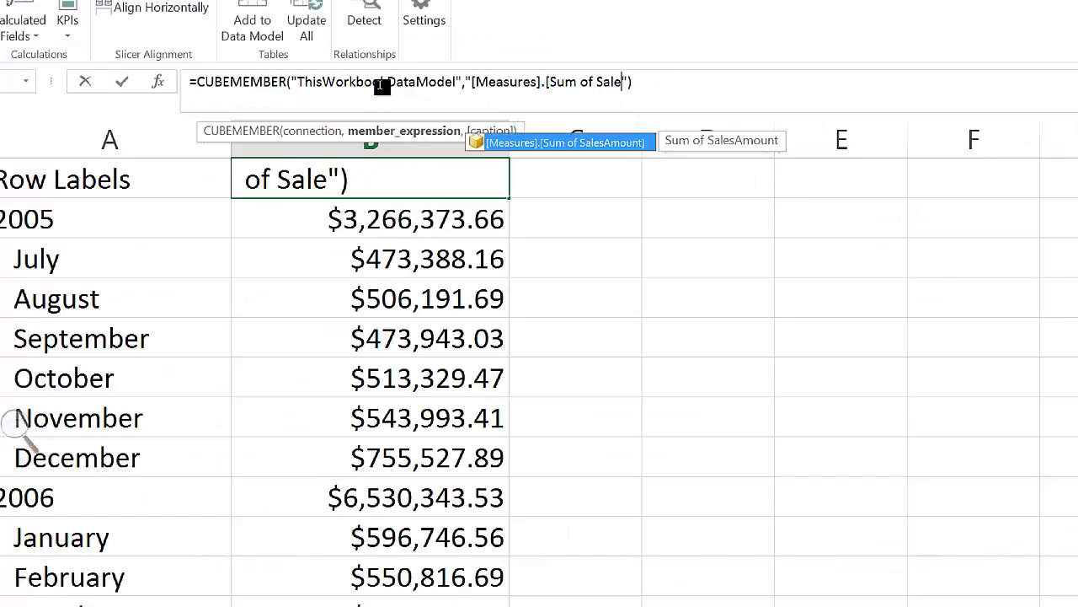
key(BackSpace)
key(BackSpace)
key(Down)
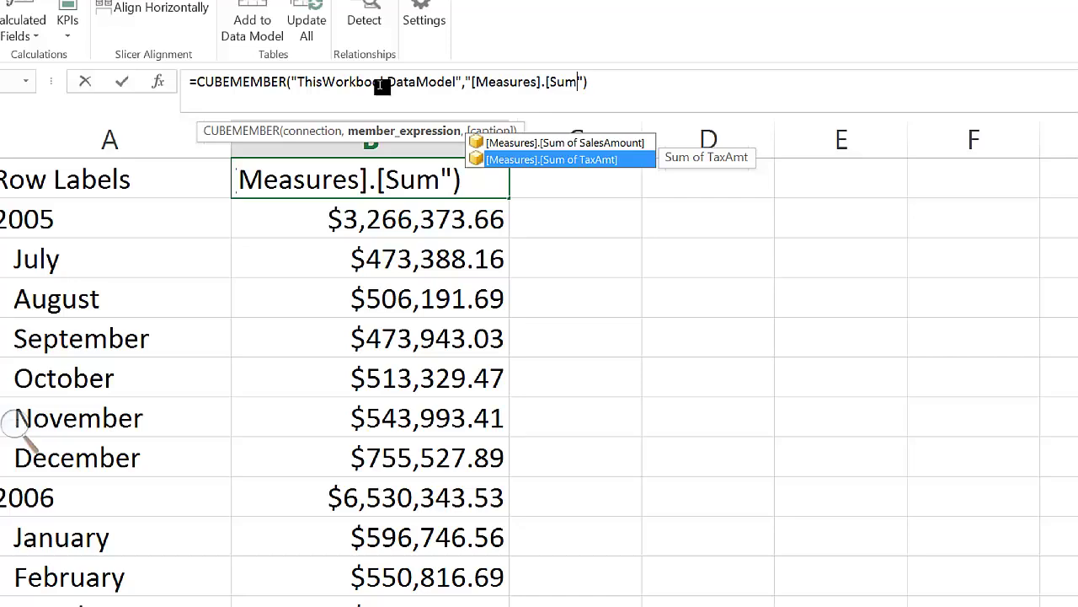
key(Tab)
key(Return)
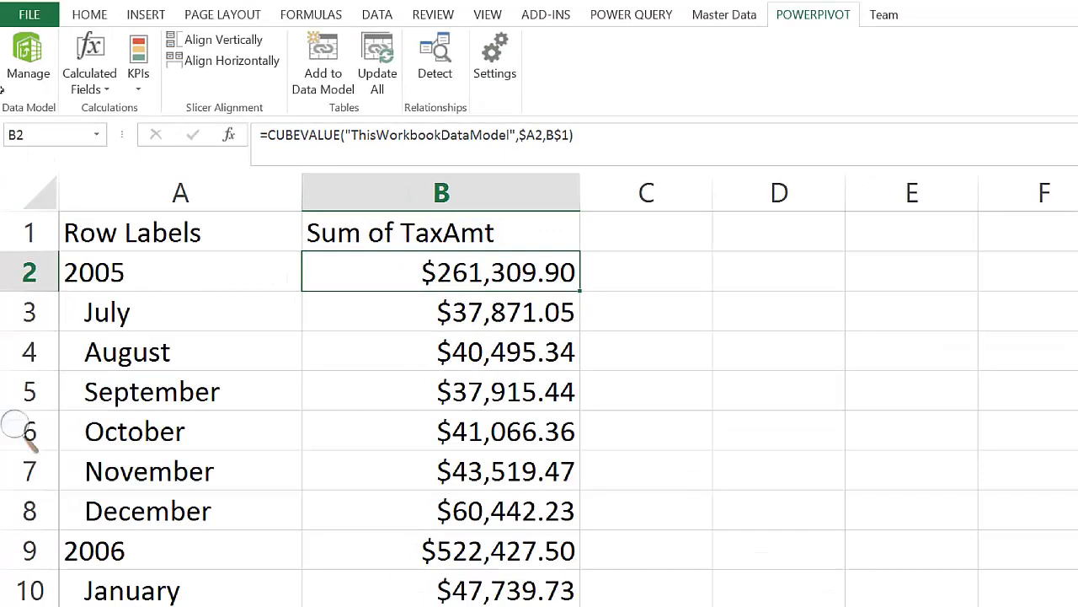
click(14, 426)
click(14, 444)
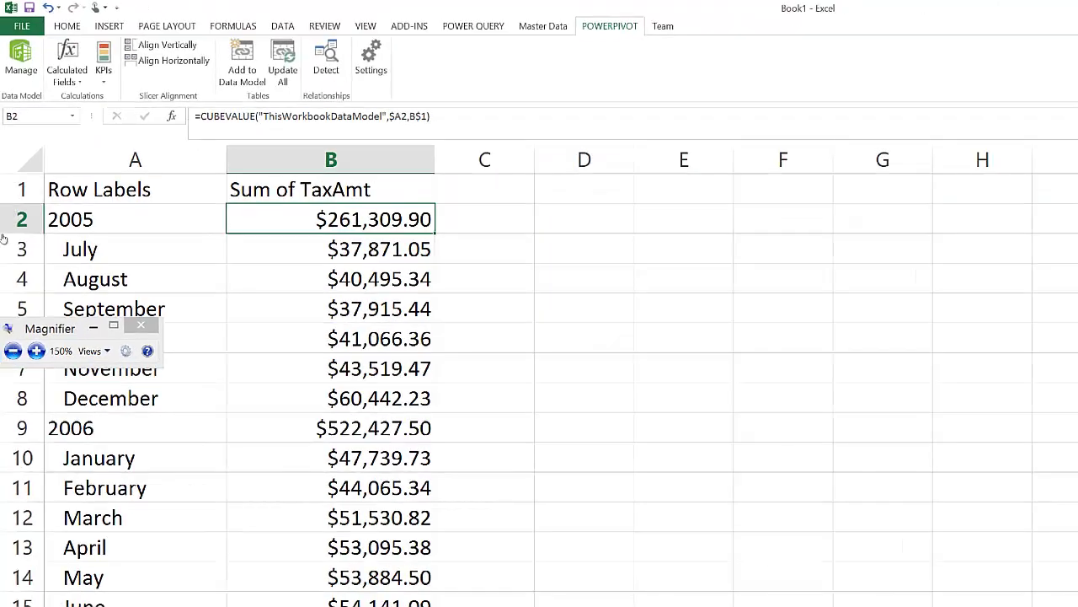
click(13, 351)
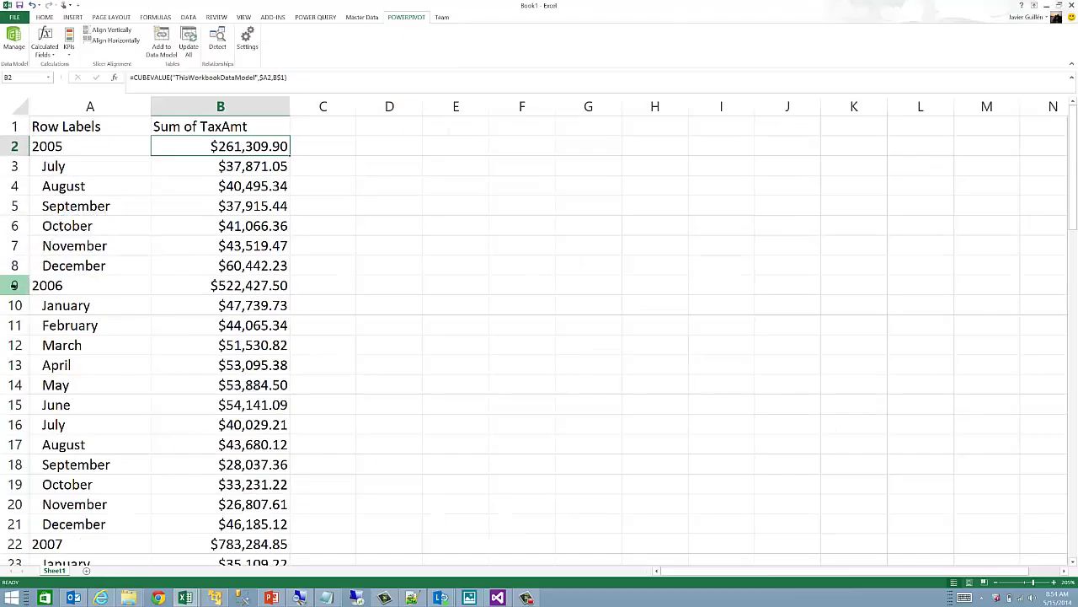
Step: Insert a blank row above the 2006 row and check the 2006 total formula in B10
click(14, 285)
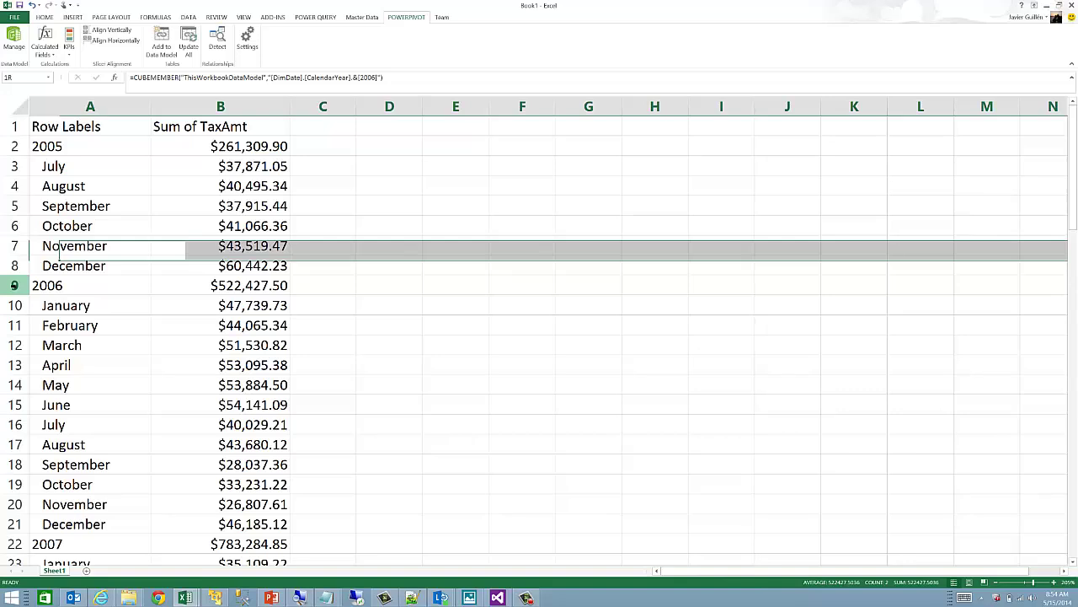
right_click(14, 285)
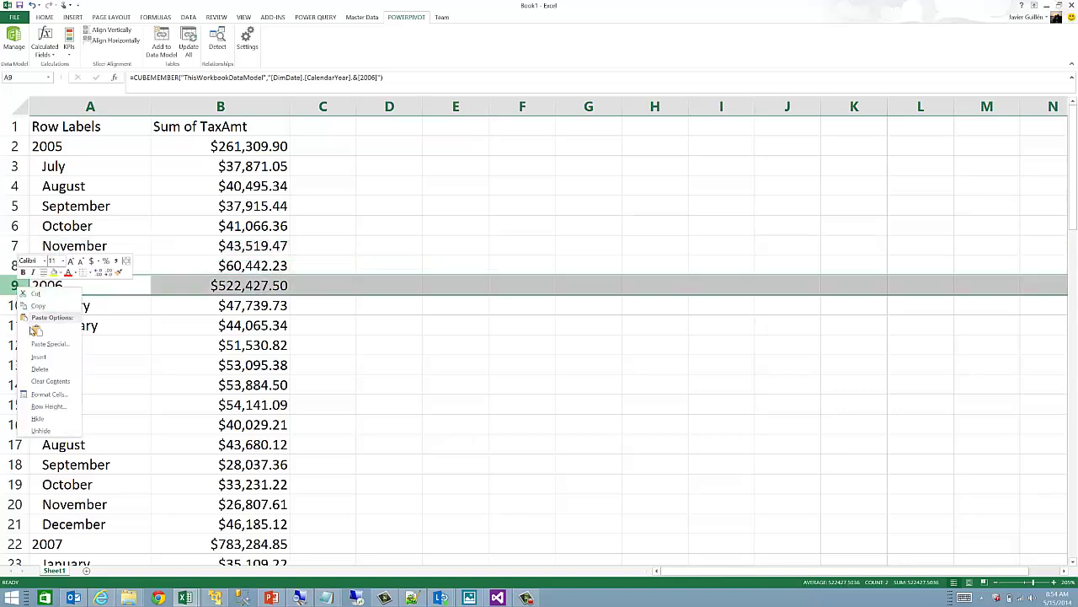
click(37, 354)
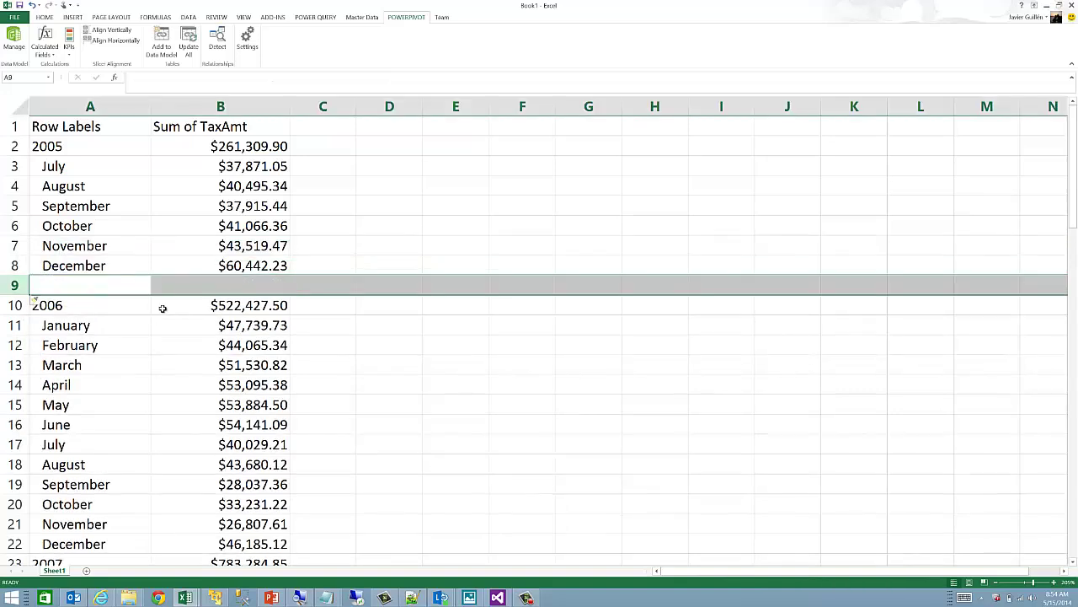
click(201, 305)
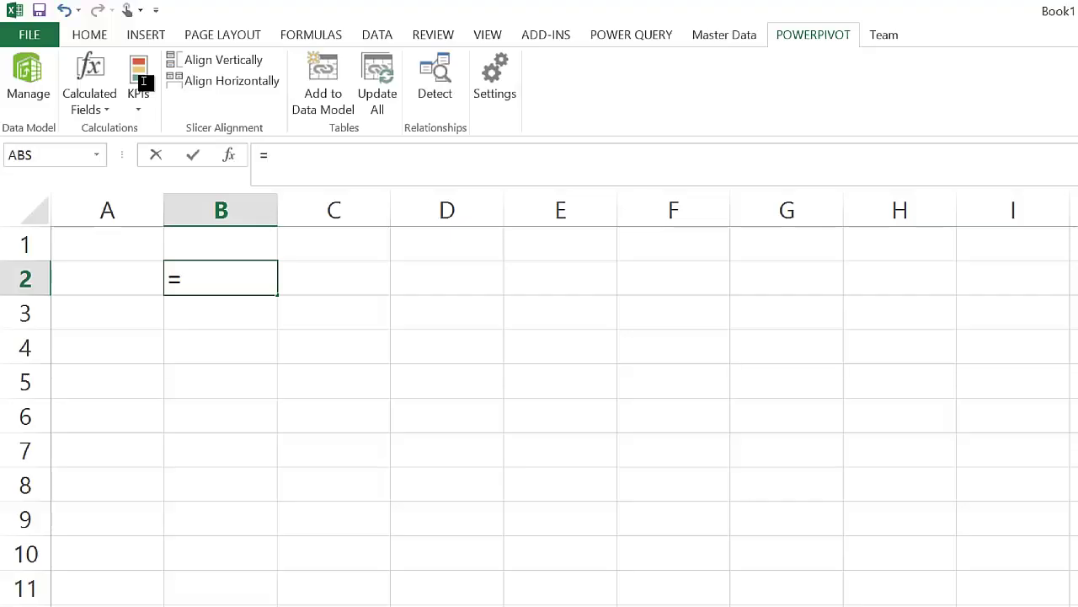
Step: Start a CUBERANKEDMEMBER formula in B2 on ThisWorkbookDataModel with the DimDate dimension
key(Down)
key(Down)
key(Down)
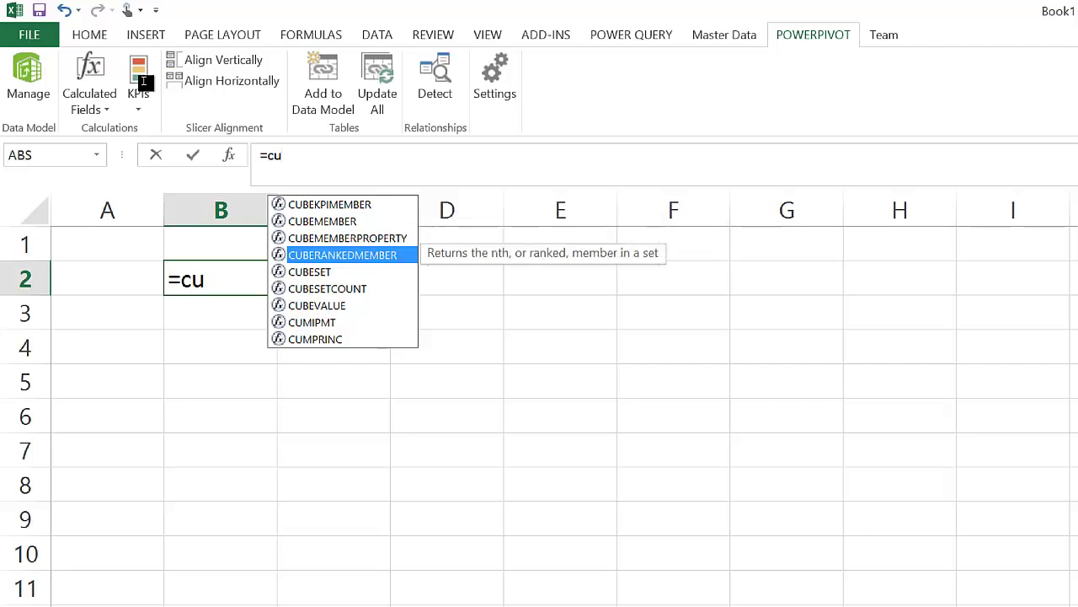
key(Tab)
text(")
key(Tab)
text(")
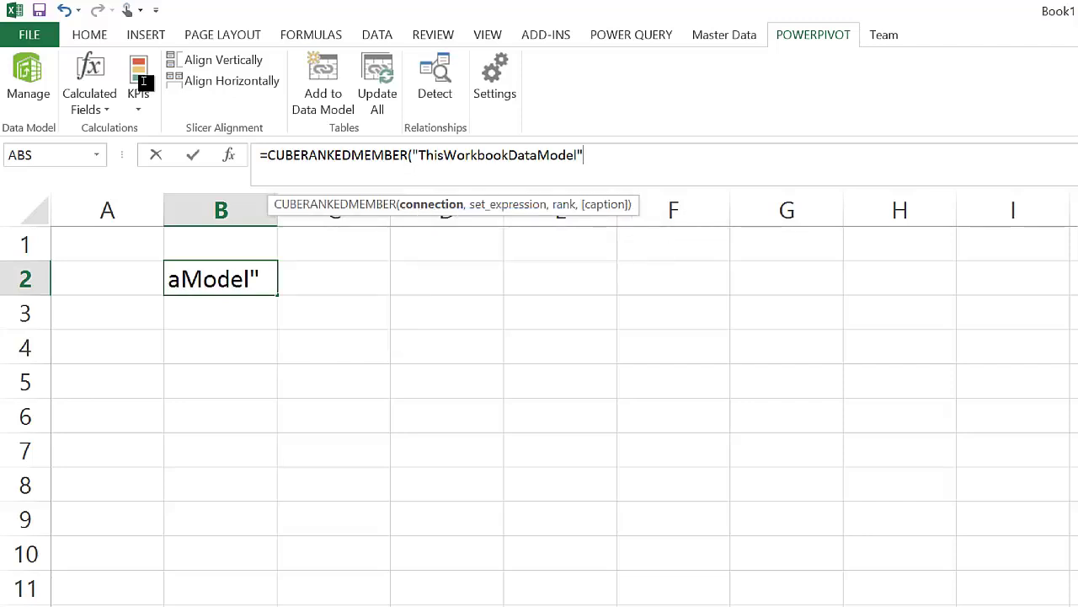
text(,")
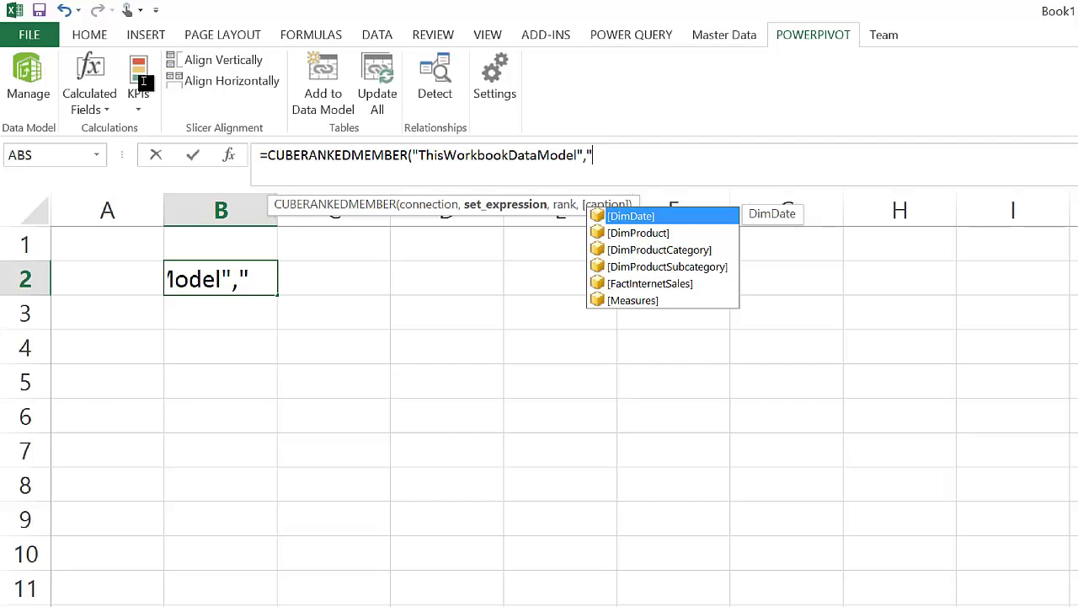
key(Down)
key(Down)
key(Down)
key(Down)
key(Down)
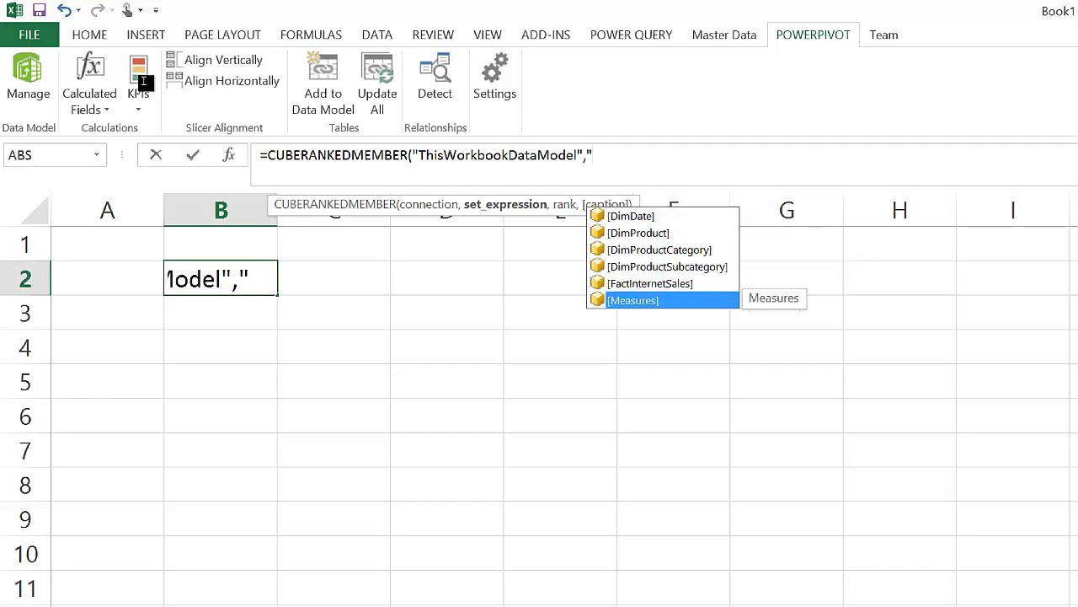
key(Up)
key(Up)
key(Up)
key(Up)
key(Up)
key(Tab)
Step: Complete the set as [DimDate].[CalendarYear].[All].Children ranked by ROW(A1), returning 2005
text(.)
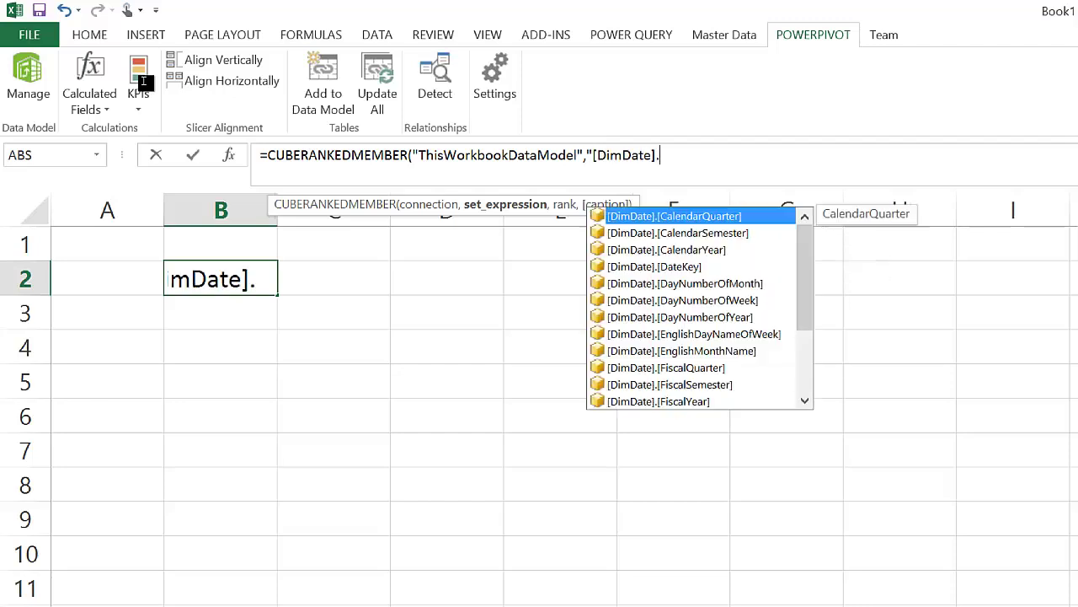
key(Down)
key(Down)
key(Tab)
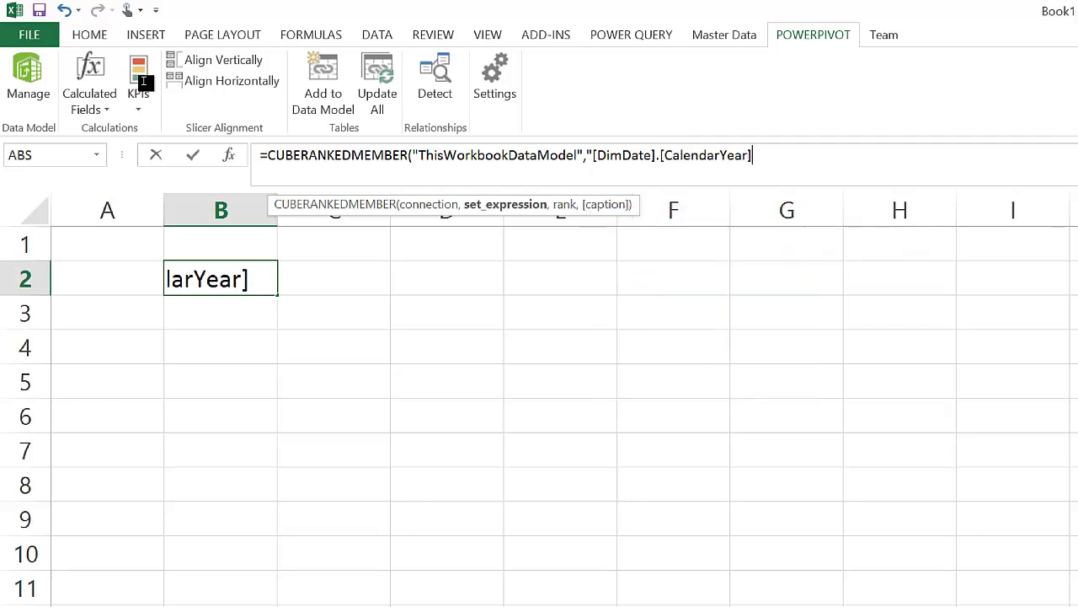
text(.)
key(Tab)
text(.)
key(Down)
key(Down)
key(Down)
key(Down)
key(Down)
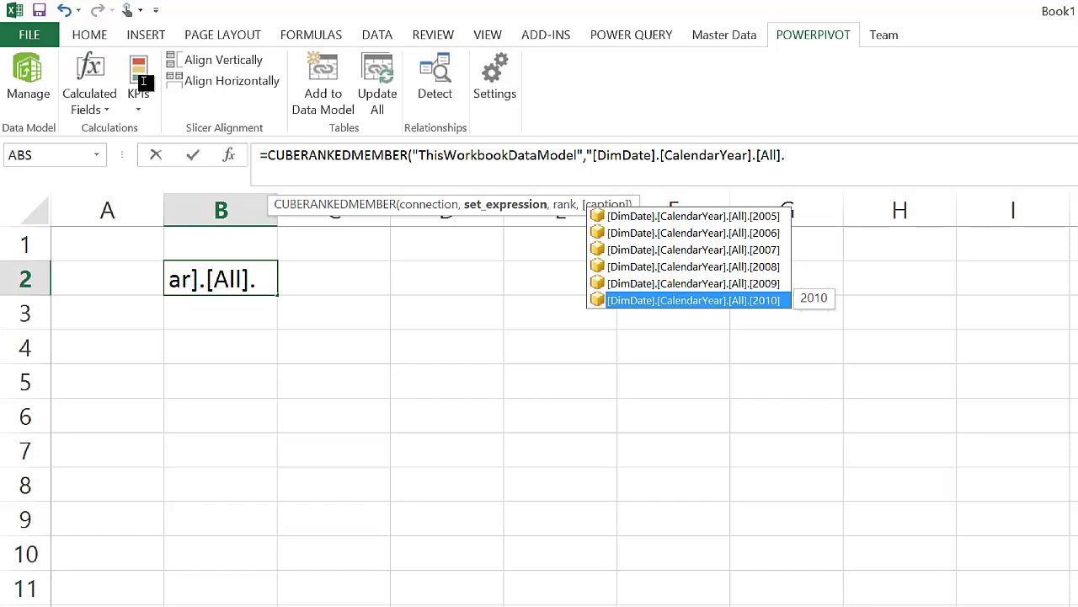
text(Ch)
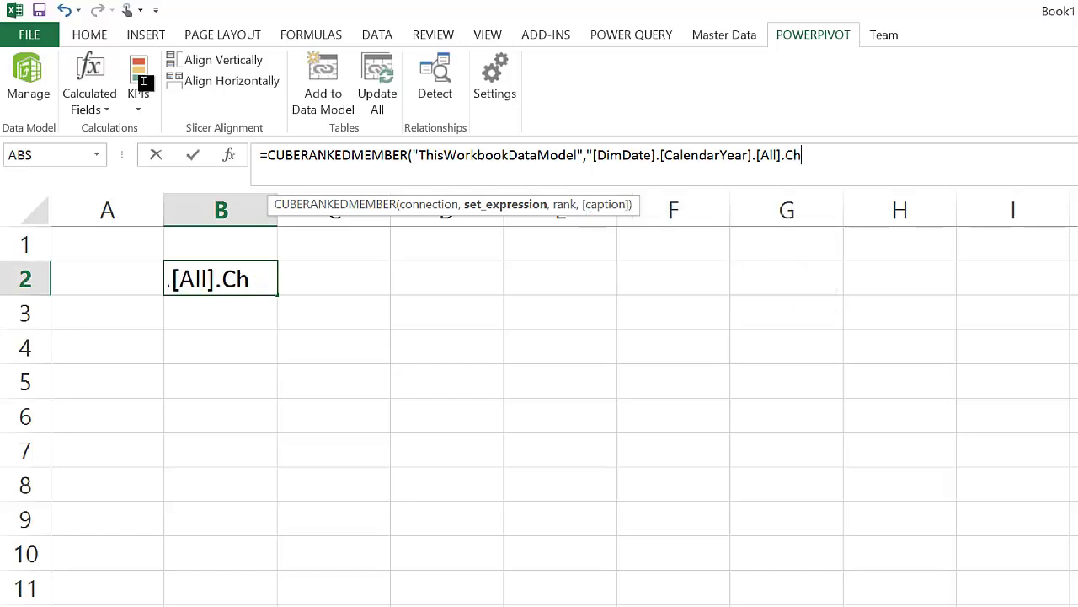
text(ildren")
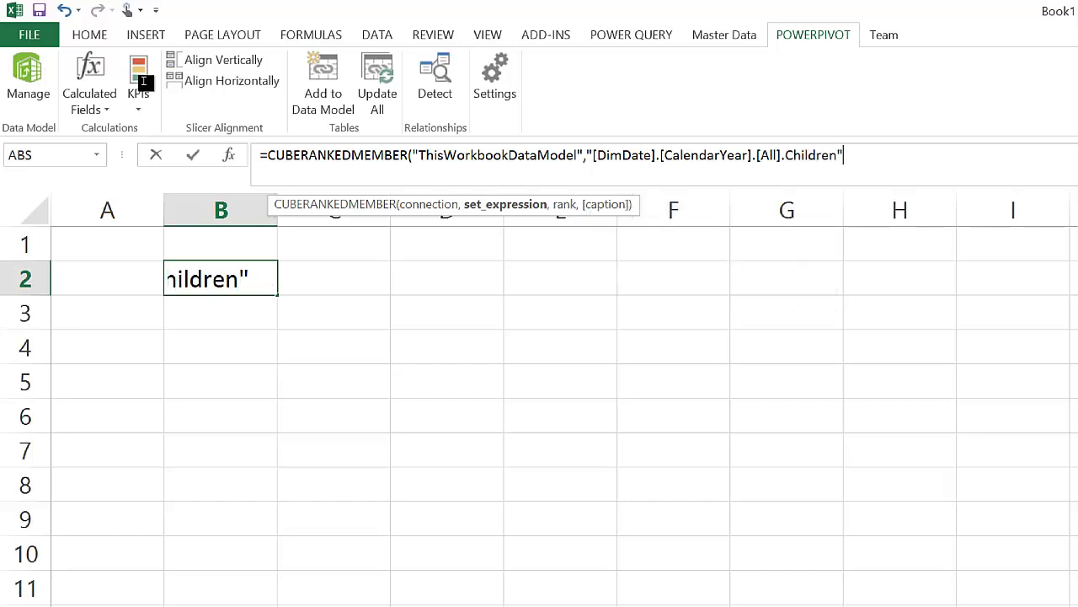
text(, R)
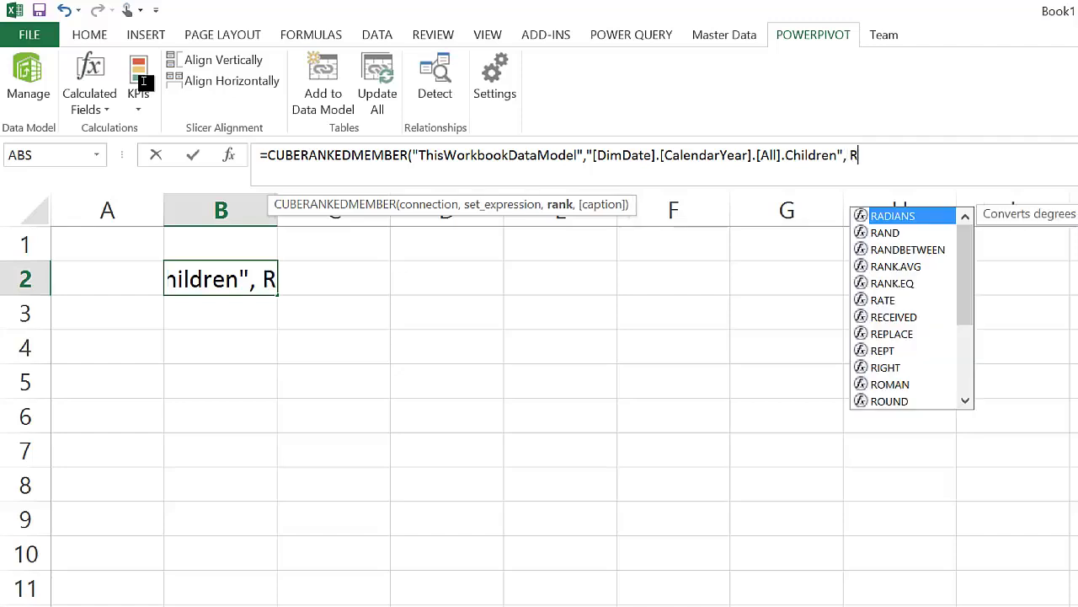
text(OW(A1)))
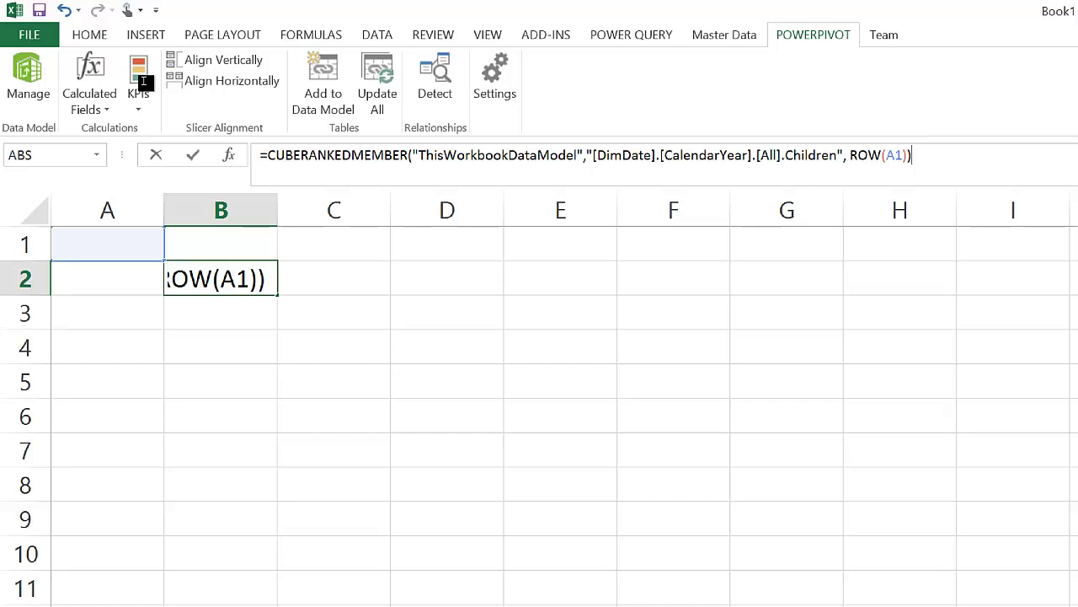
key(Return)
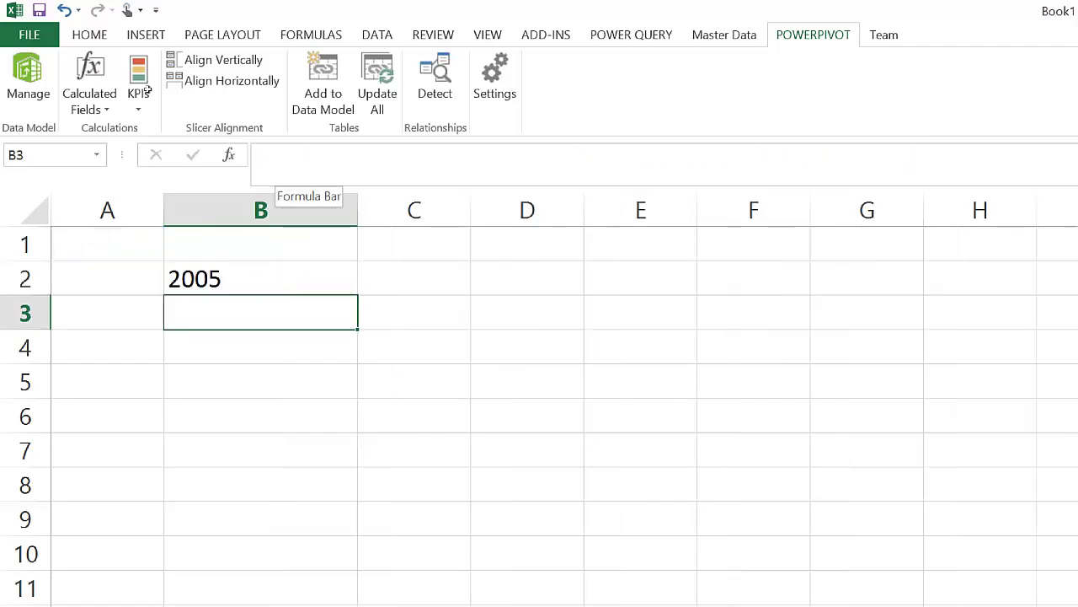
Step: Fill the year formula down B2:B8, listing 2005–2010 with #N/A in B8
key(Up)
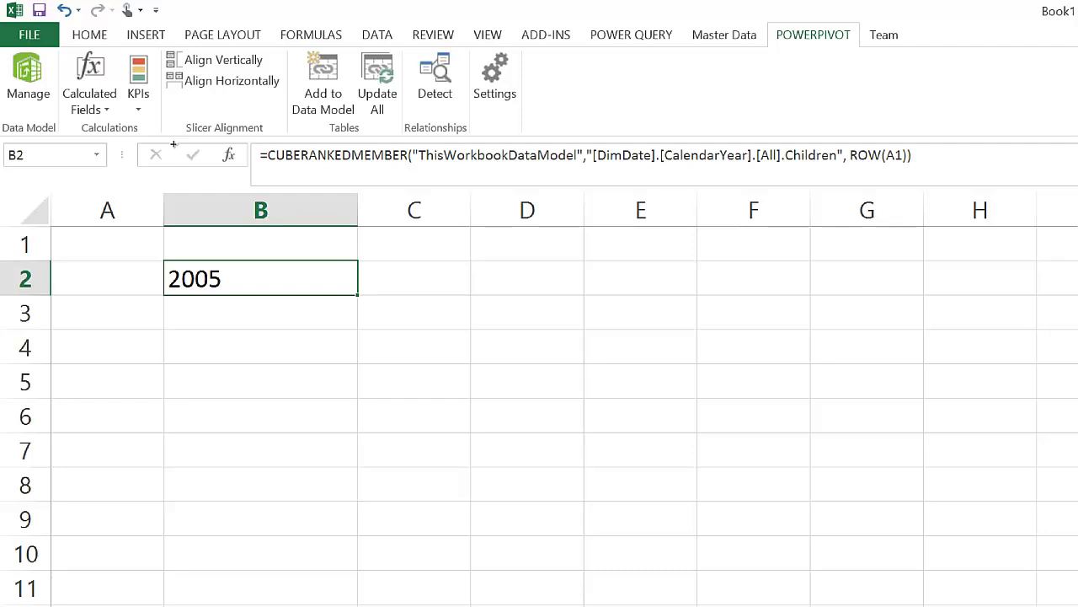
key(shift+Down)
key(shift+Down)
key(shift+Down)
key(shift+Down)
key(shift+Down)
key(shift+Down)
key(ctrl+d)
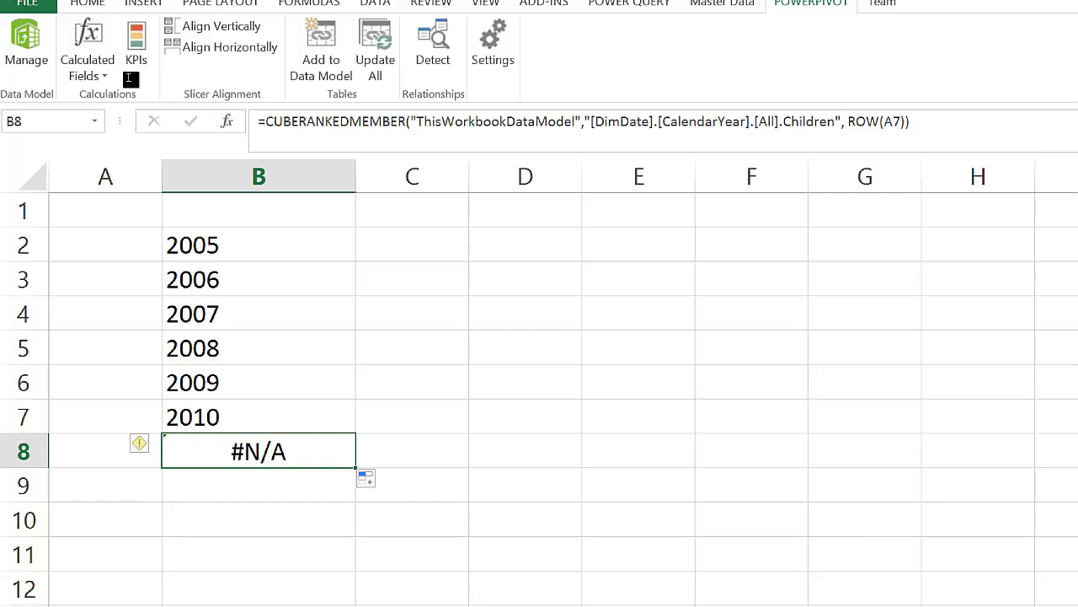
Step: Wrap B2's CUBERANKEDMEMBER formula in IFERROR returning an empty string
key(ctrl+Up)
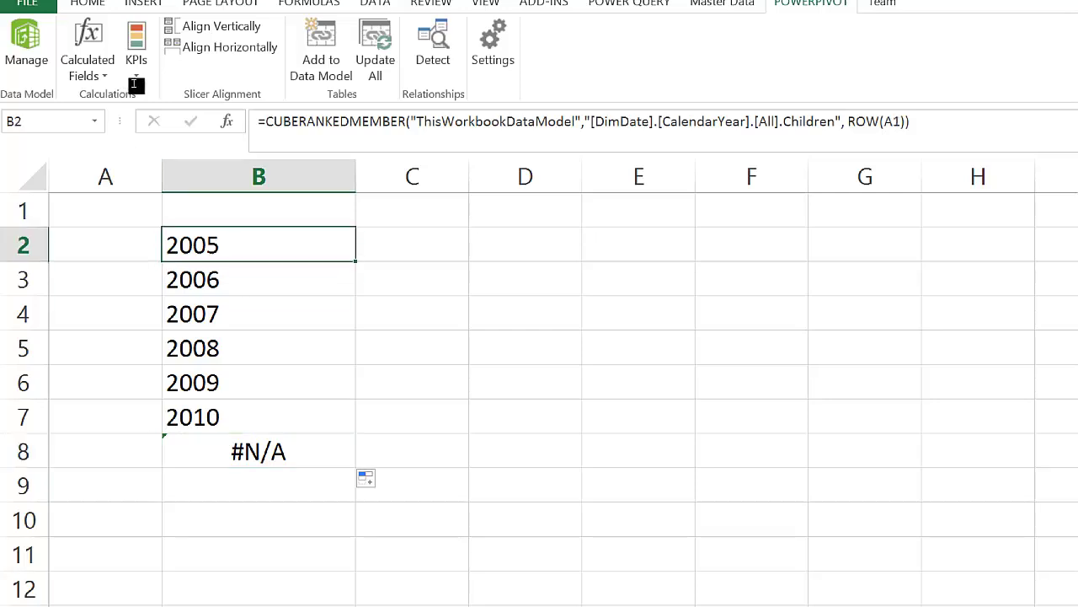
key(F2)
key(Home)
key(Right)
text(if)
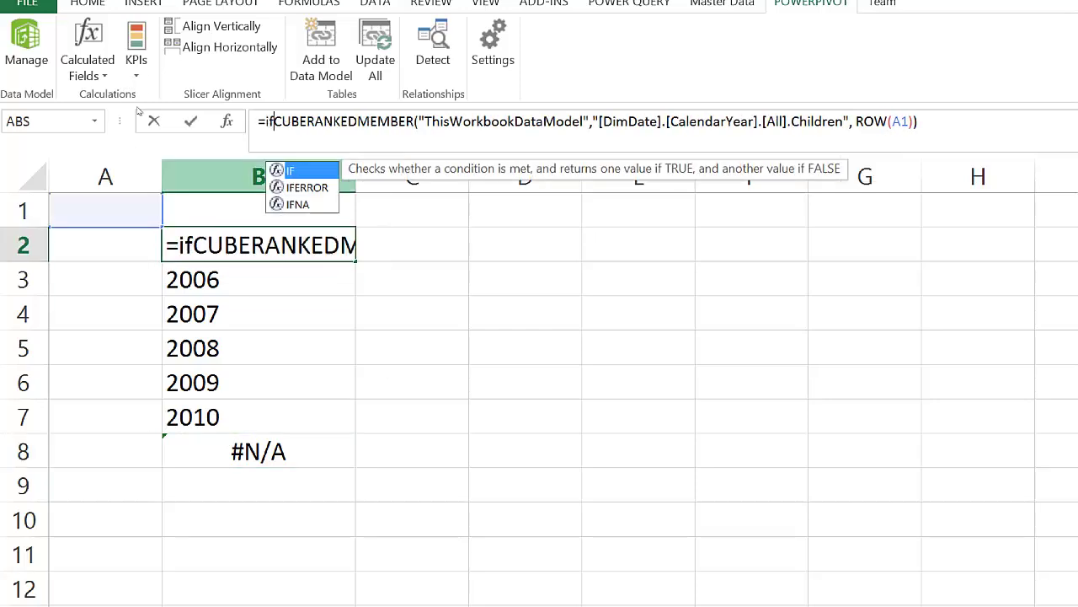
key(Down)
key(Tab)
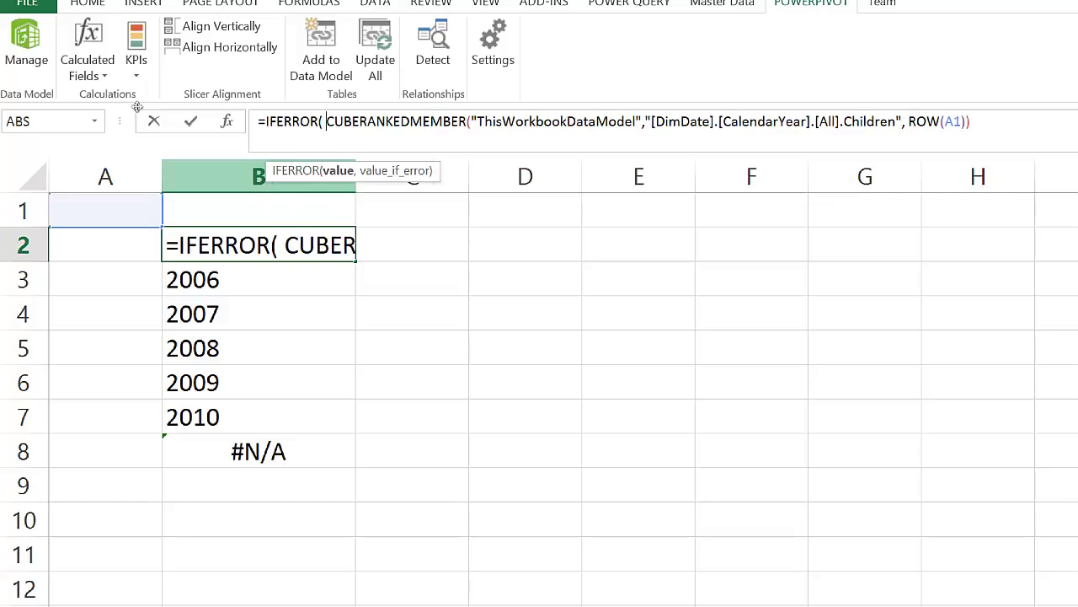
key(End)
text(,)
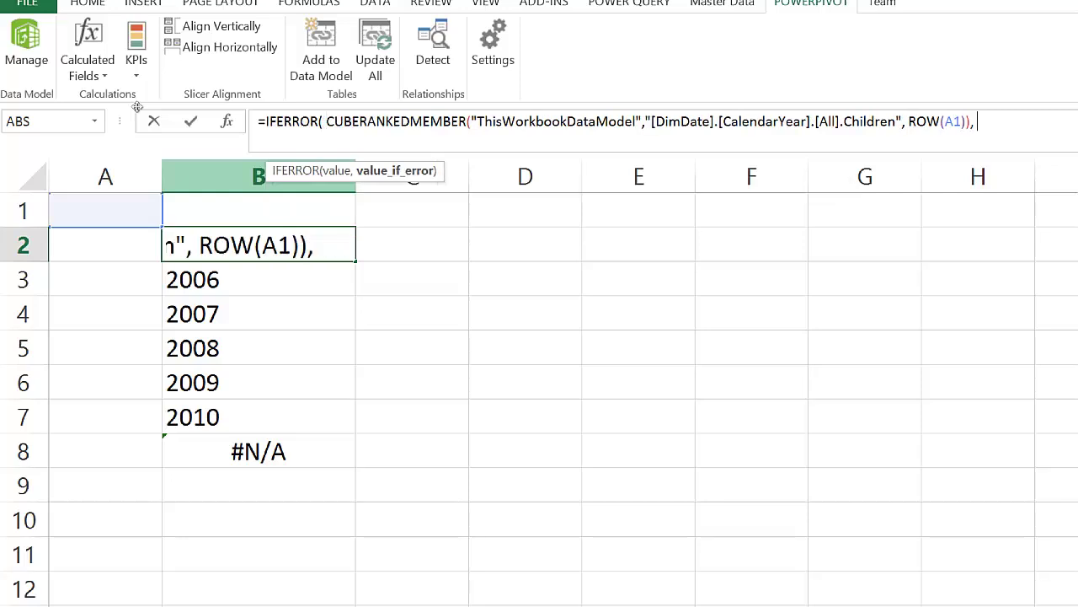
text( "" ))
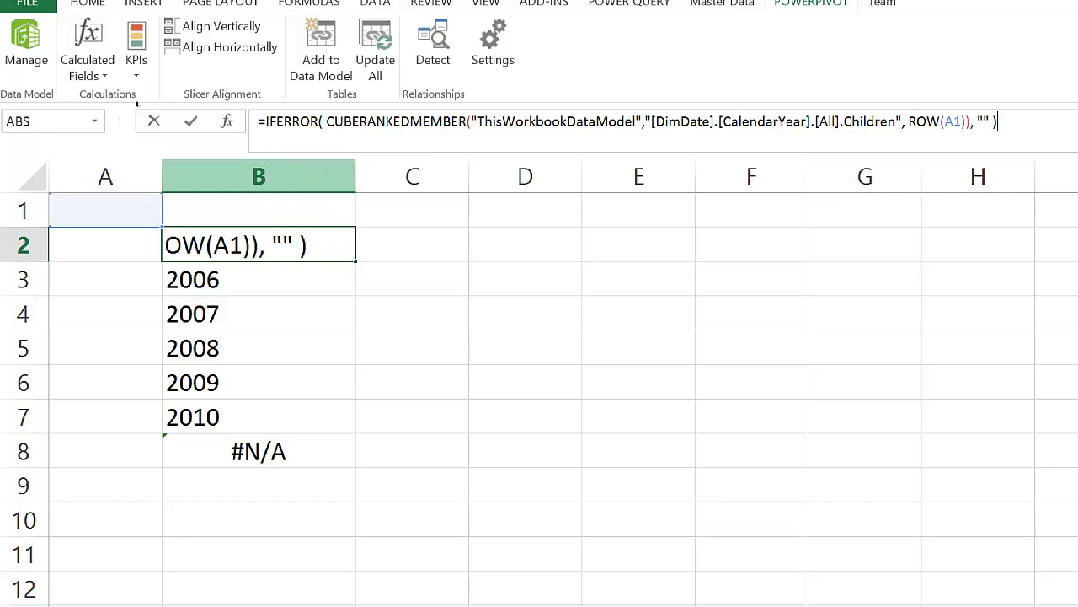
key(Return)
Step: Refill the IFERROR formula down B2:B8 and head column B with 'Years'
key(Up)
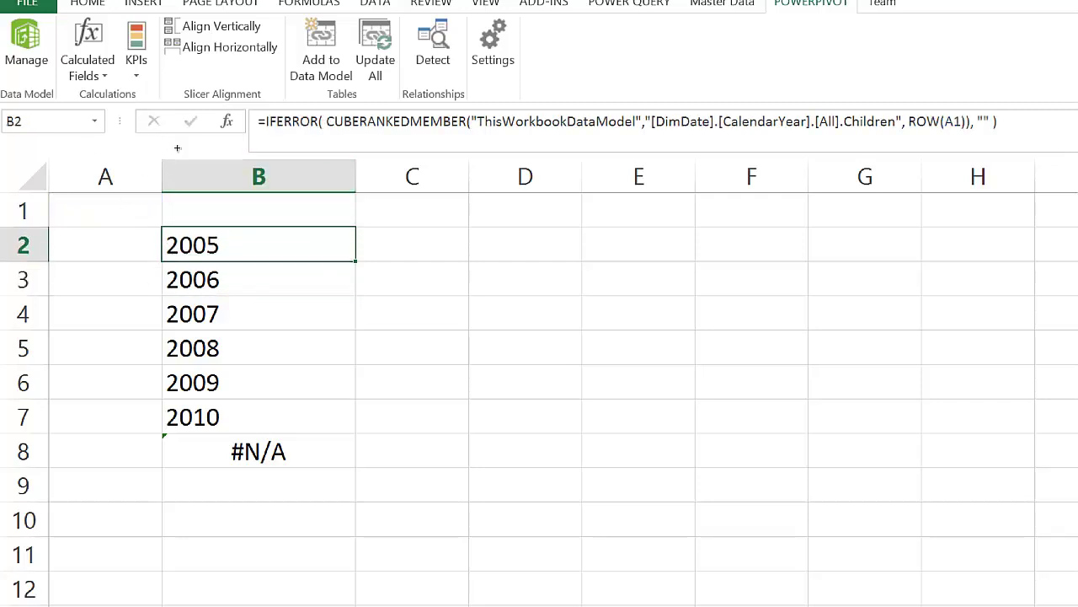
key(ctrl+shift+Down)
key(ctrl+d)
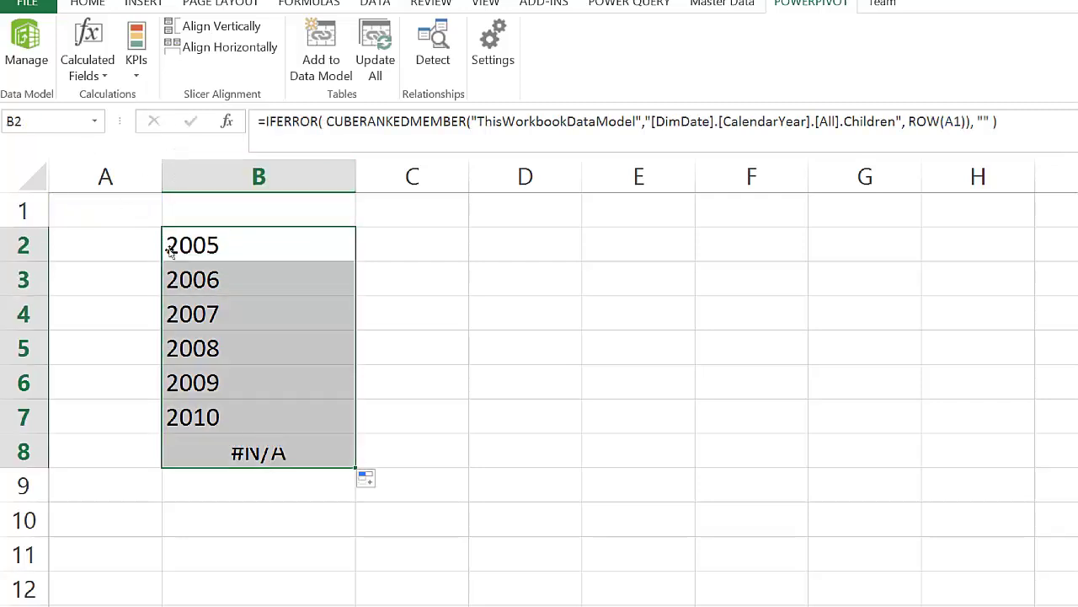
key(ctrl+shift+Up)
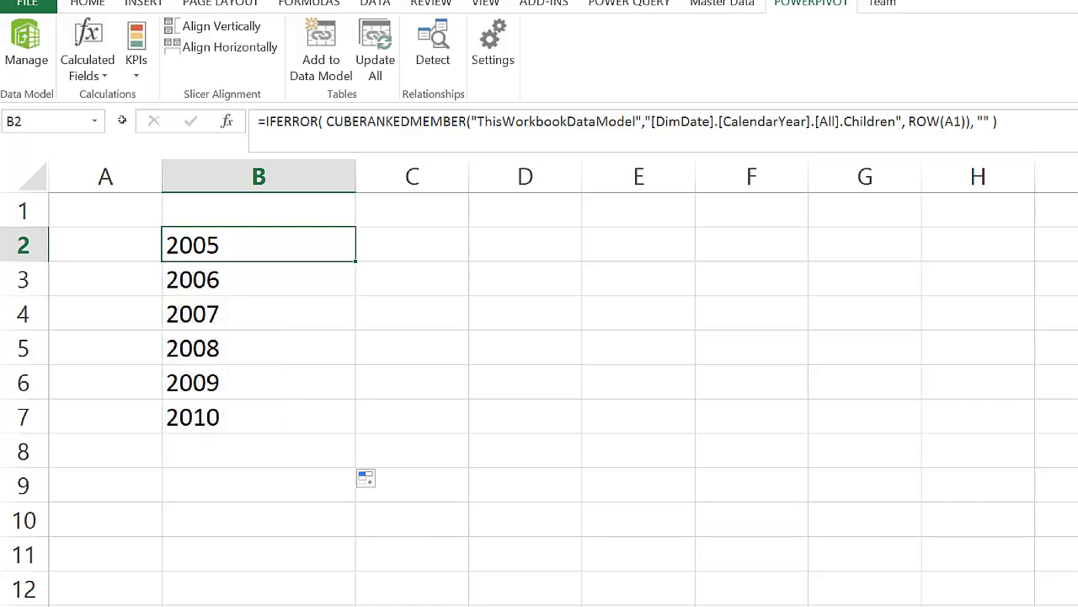
key(Up)
text(Years)
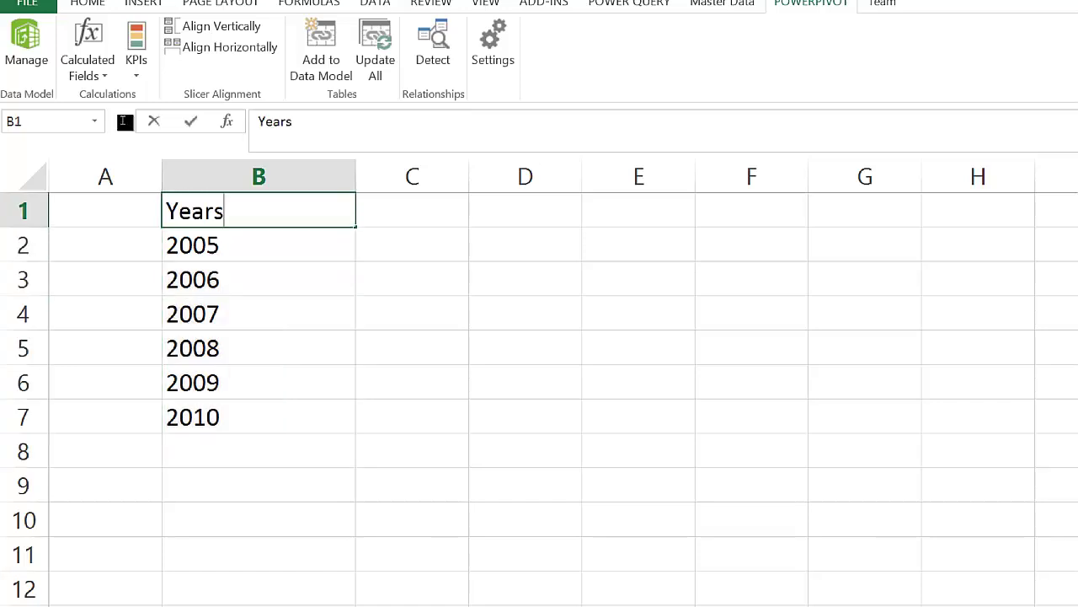
key(Tab)
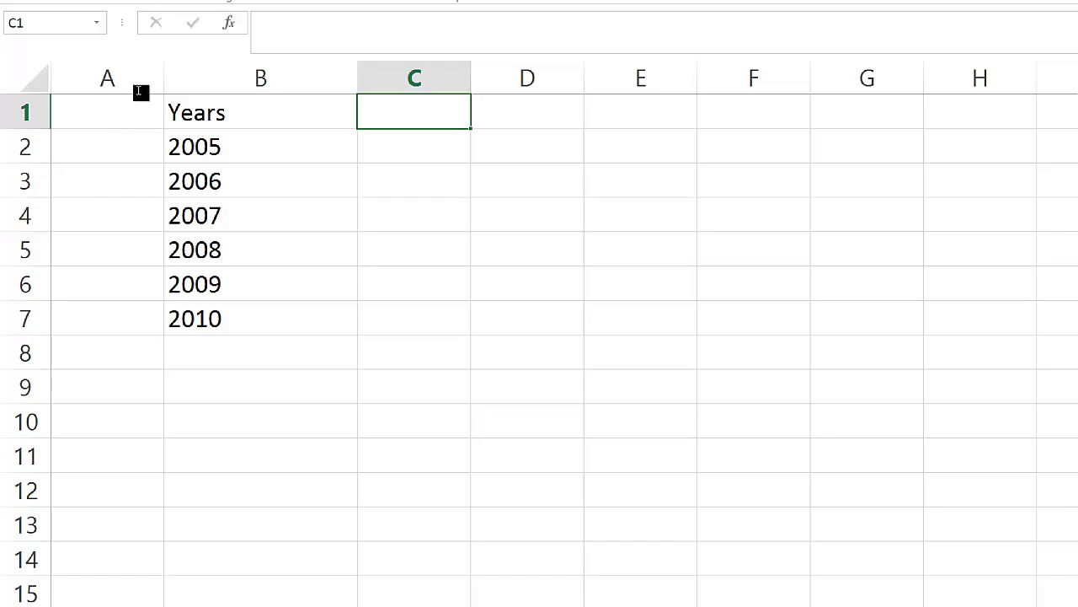
Step: Enter a CUBEVALUE formula in C2 for [Measures].[Sum of SalesAmount] using the year in B2
key(F2)
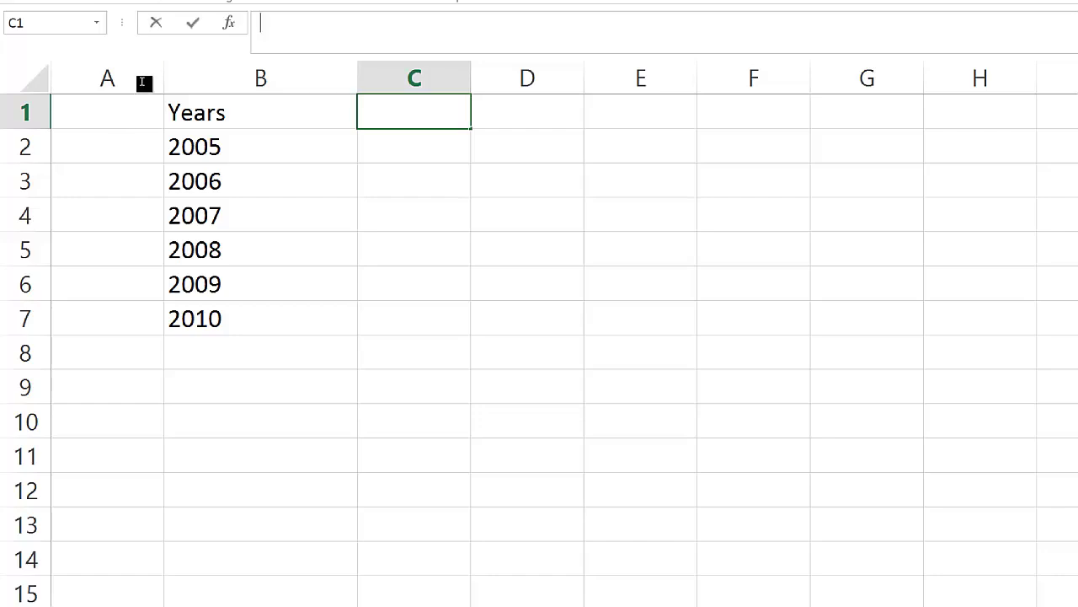
text(=cu)
key(Down)
key(Down)
key(Down)
key(Down)
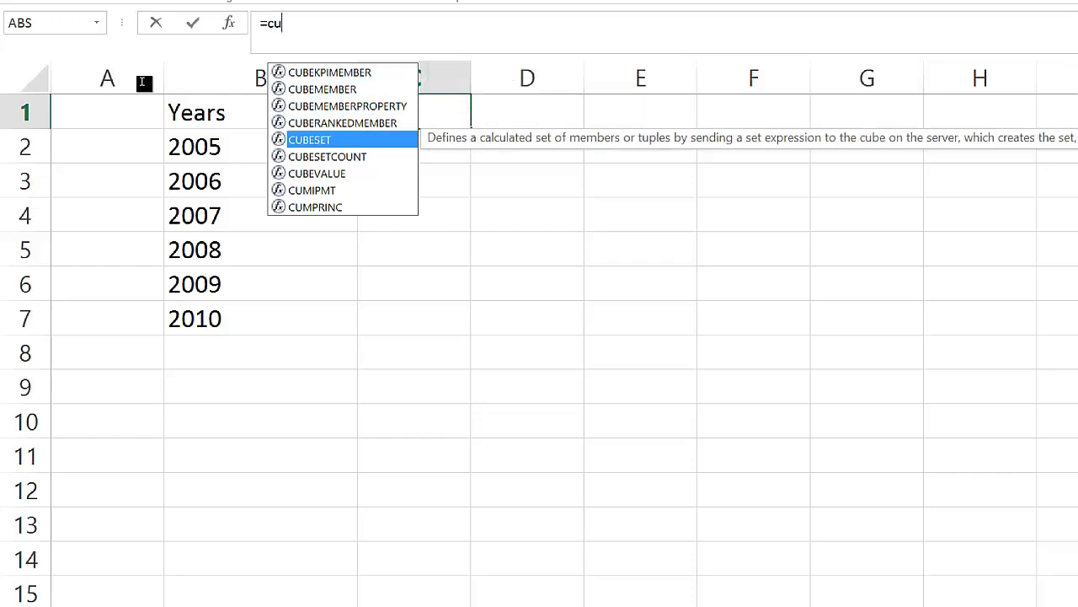
key(Down)
key(Down)
key(Tab)
text(")
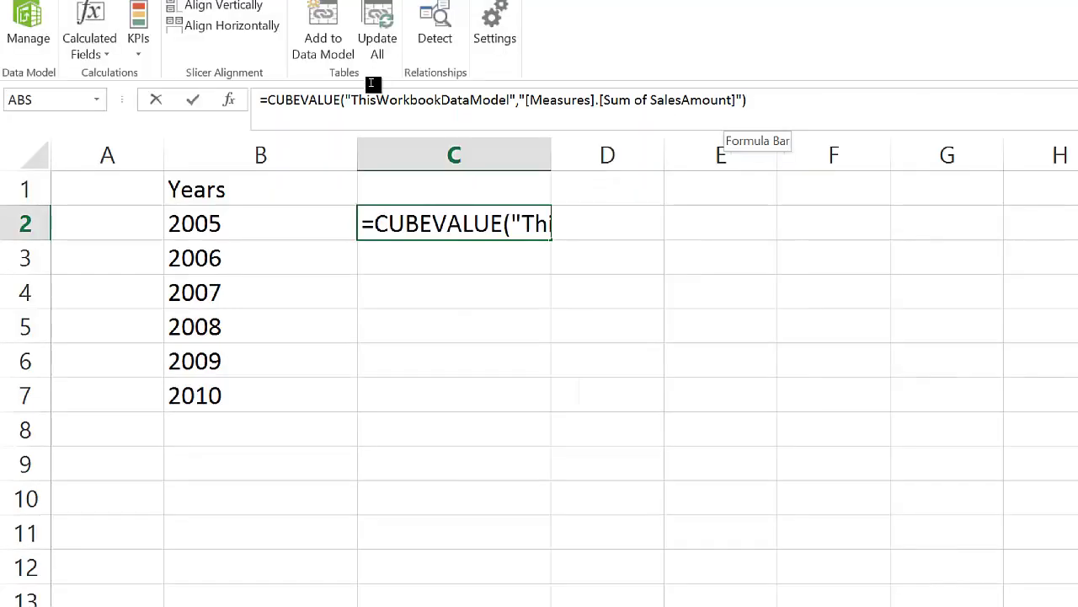
key(F2)
text(,)
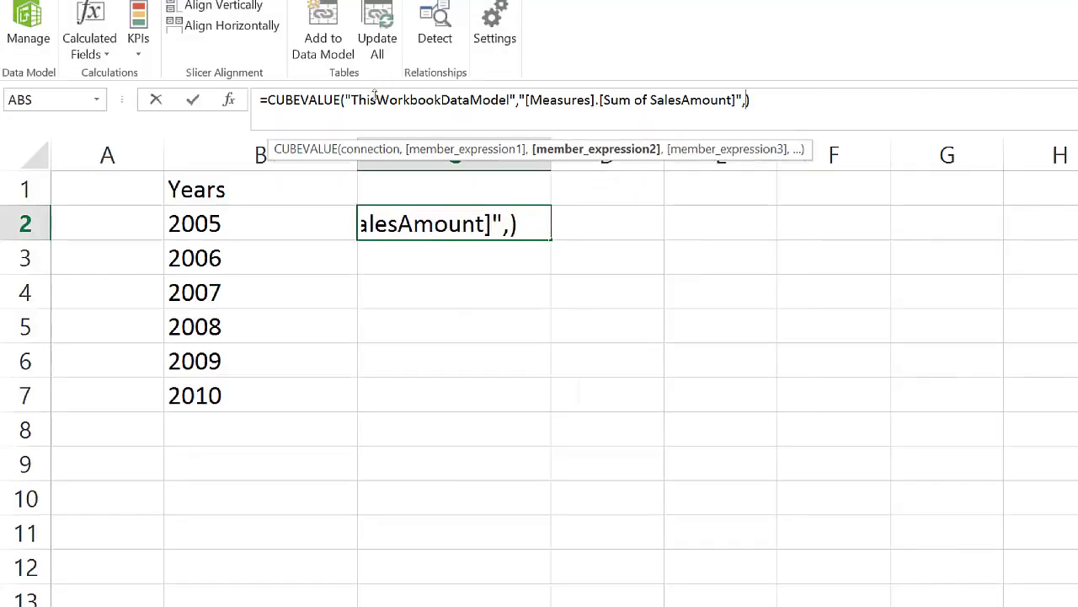
key(Left)
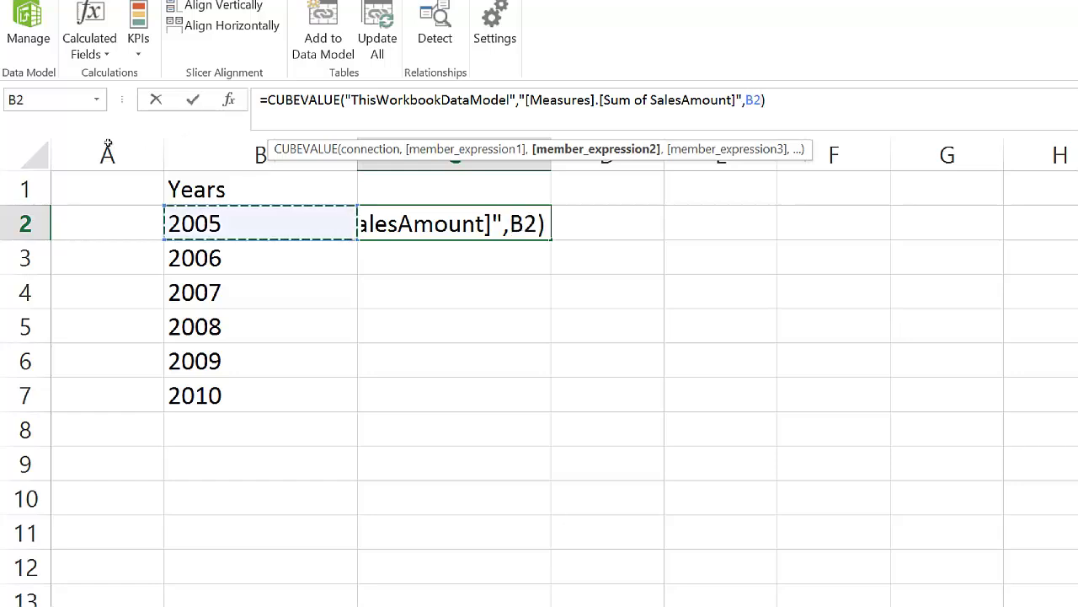
key(Return)
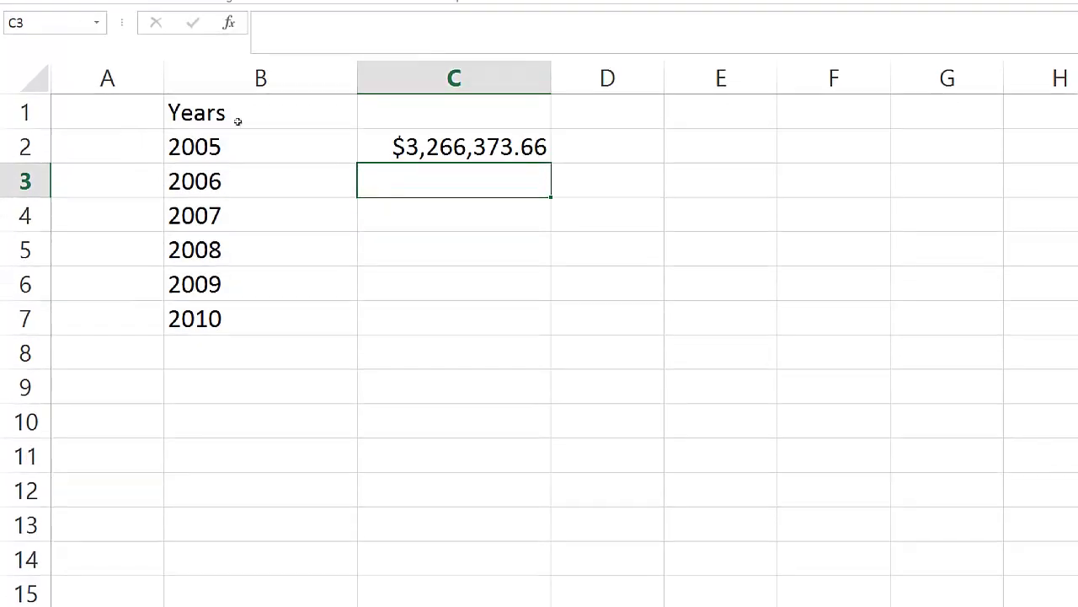
Step: Fill the sales formula down C2:C7 and head column C 'Sales Amount'
key(Up)
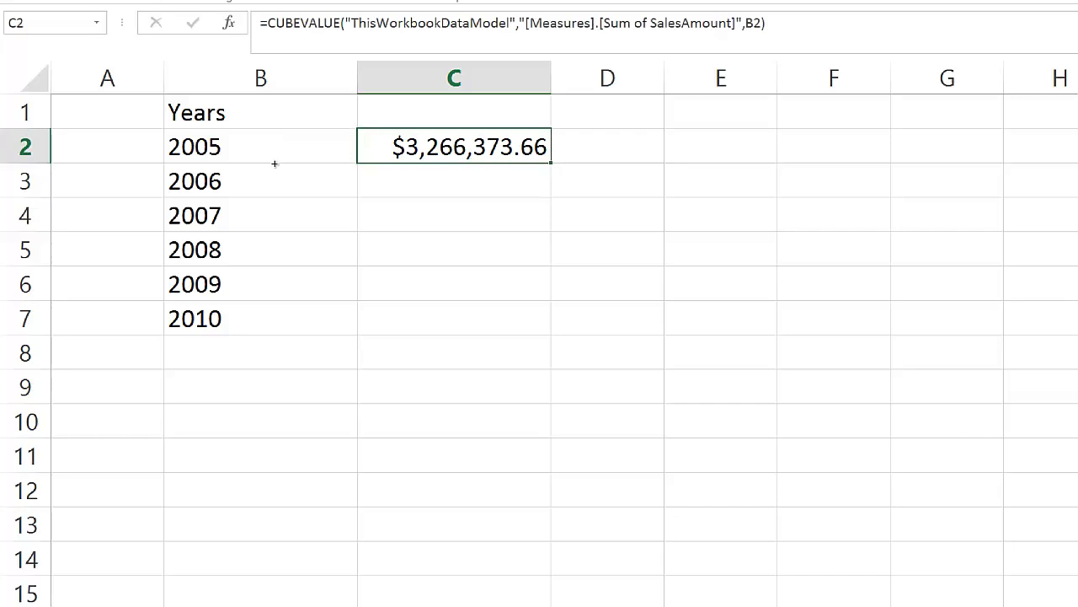
key(shift+Down)
key(shift+Down)
key(shift+Down)
key(shift+Down)
key(shift+Down)
key(ctrl+d)
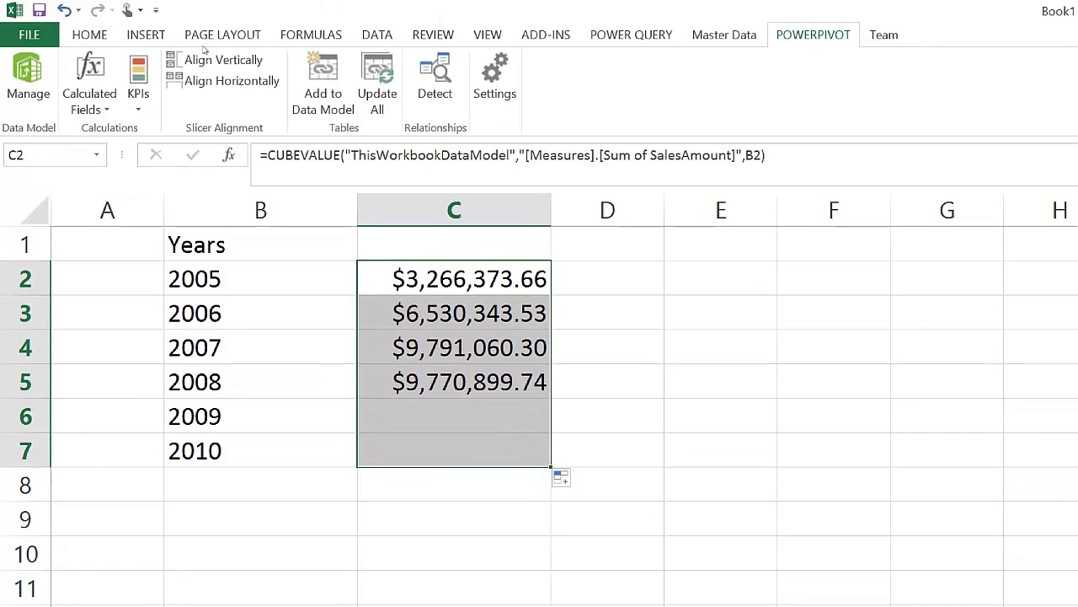
key(Up)
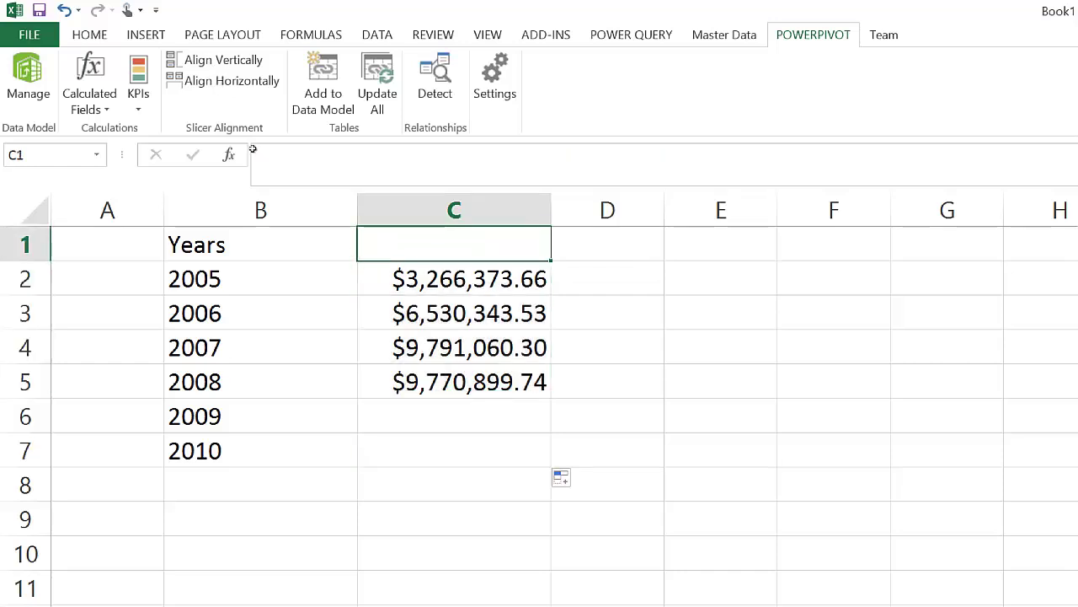
text(Sales A)
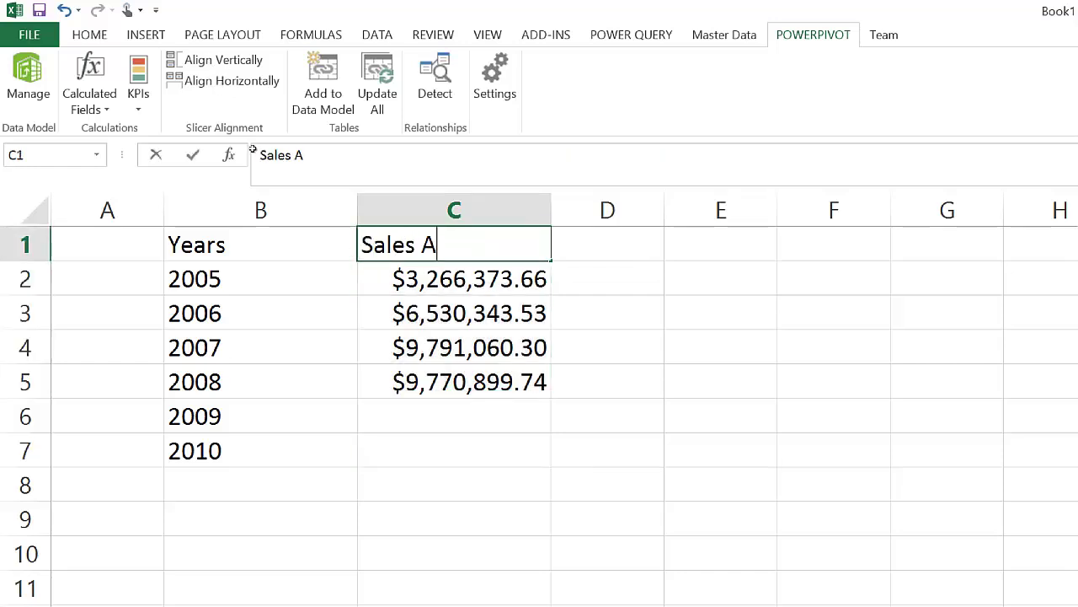
text(mount)
key(Return)
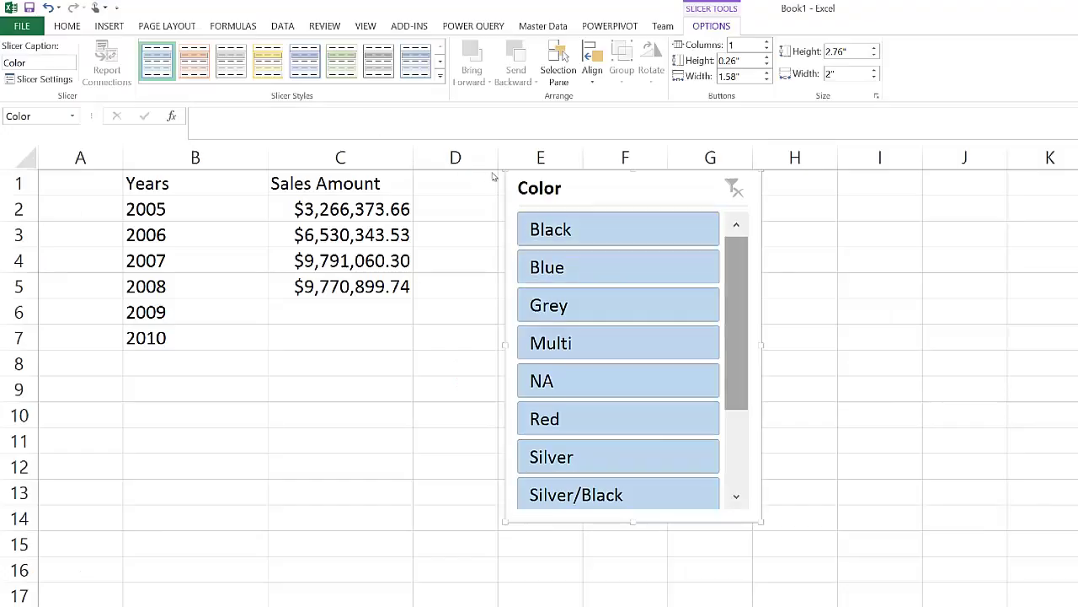
Step: Filter the Color slicer to Black only
scroll(505, 223, down, 2)
scroll(505, 223, up, 2)
key(Return)
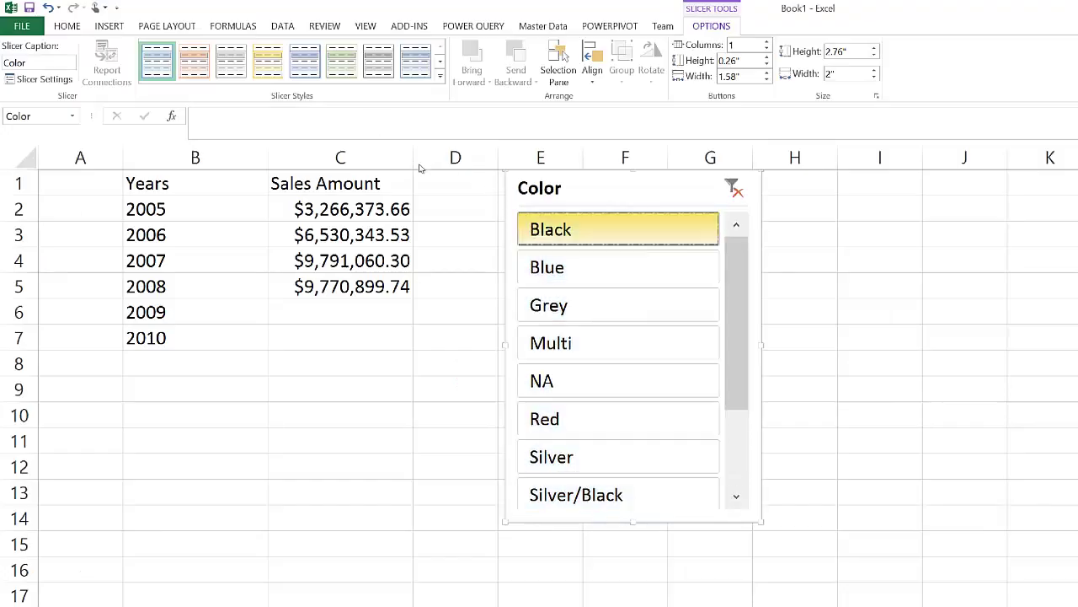
key(Down)
key(Down)
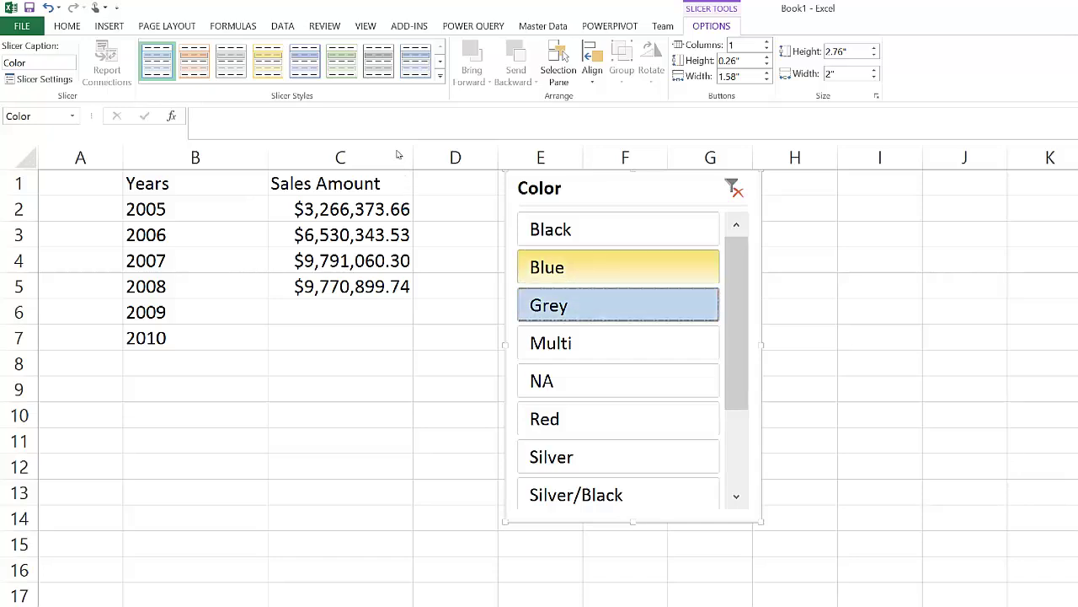
key(Up)
key(Up)
key(Return)
key(Escape)
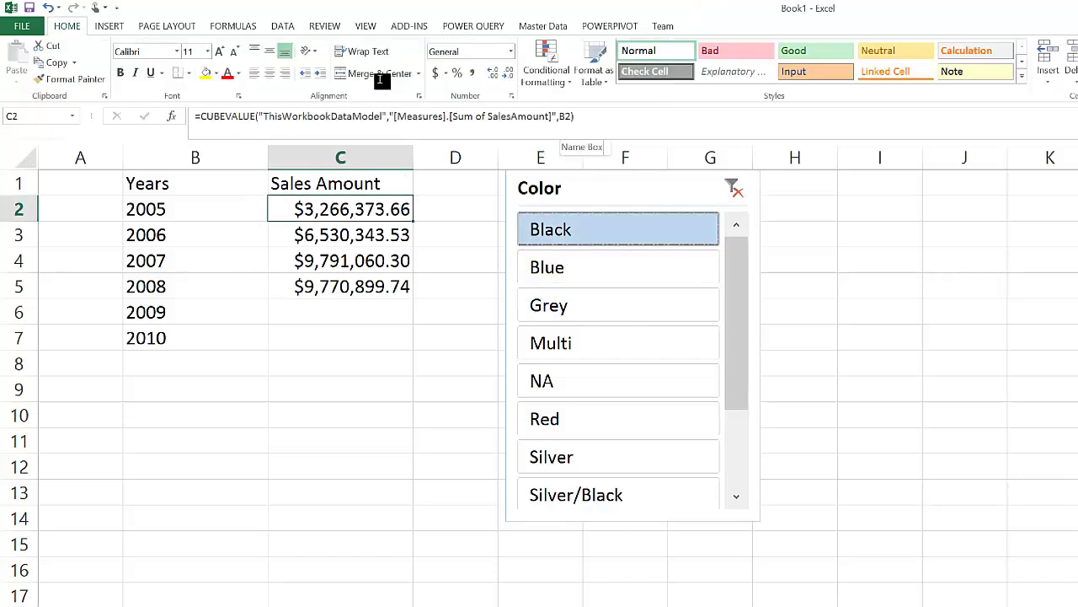
Step: Add Slicer_Color as an extra argument to C2's CUBEVALUE sales formula
key(F2)
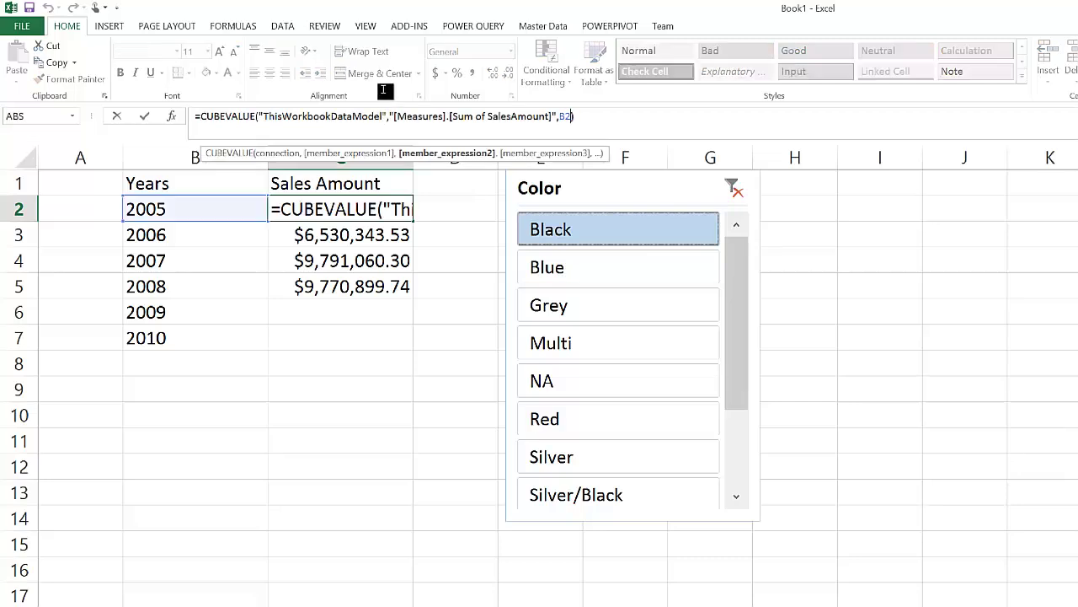
text(, sli)
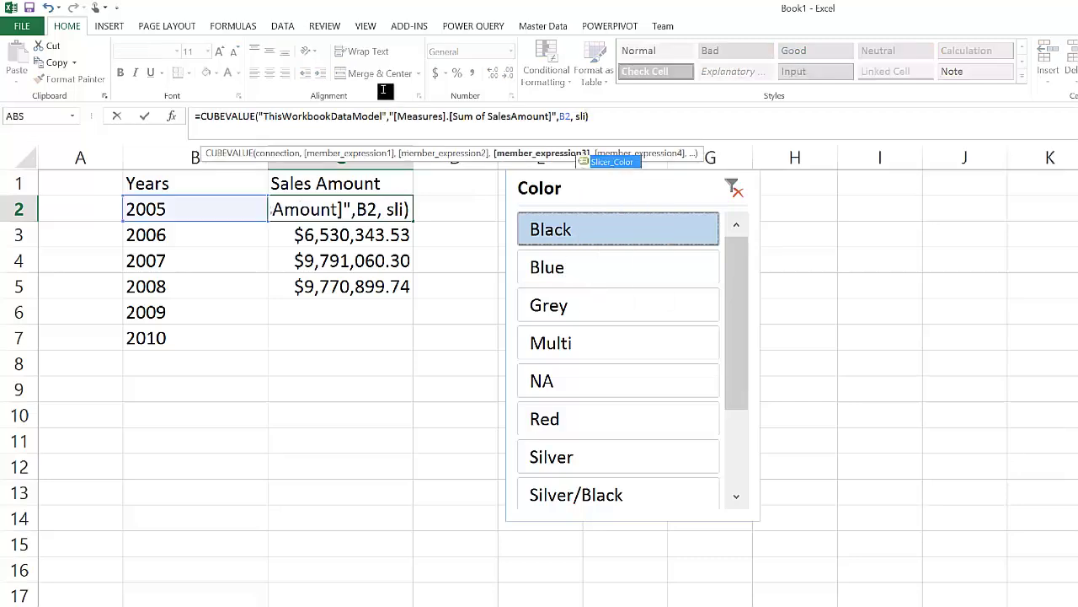
key(Tab)
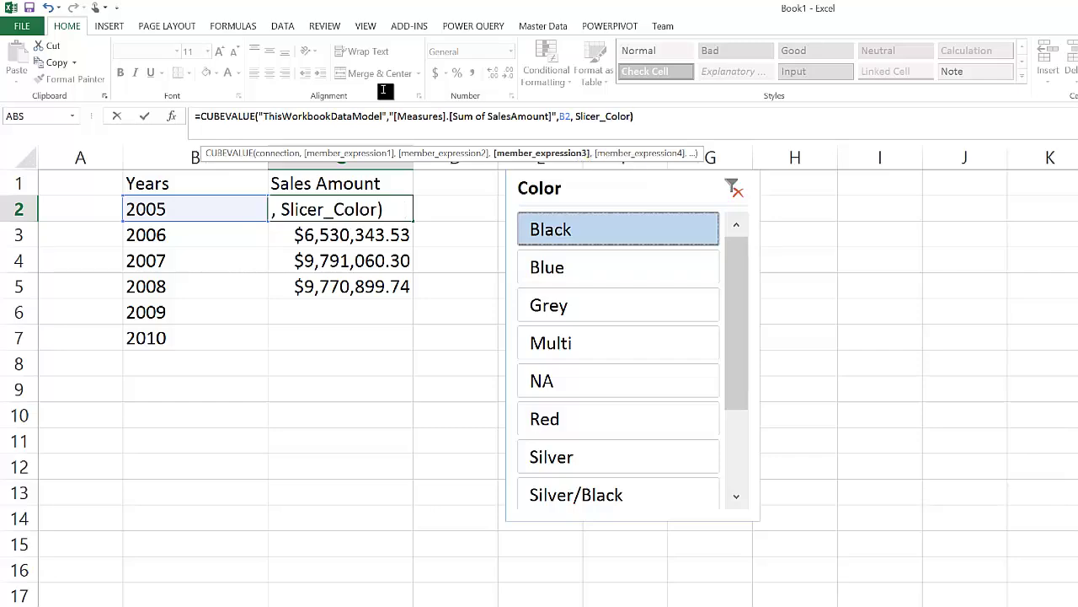
key(End)
key(Return)
Step: Refill the slicer-linked sales formula down C2:C7
scroll(308, 128, down, 1)
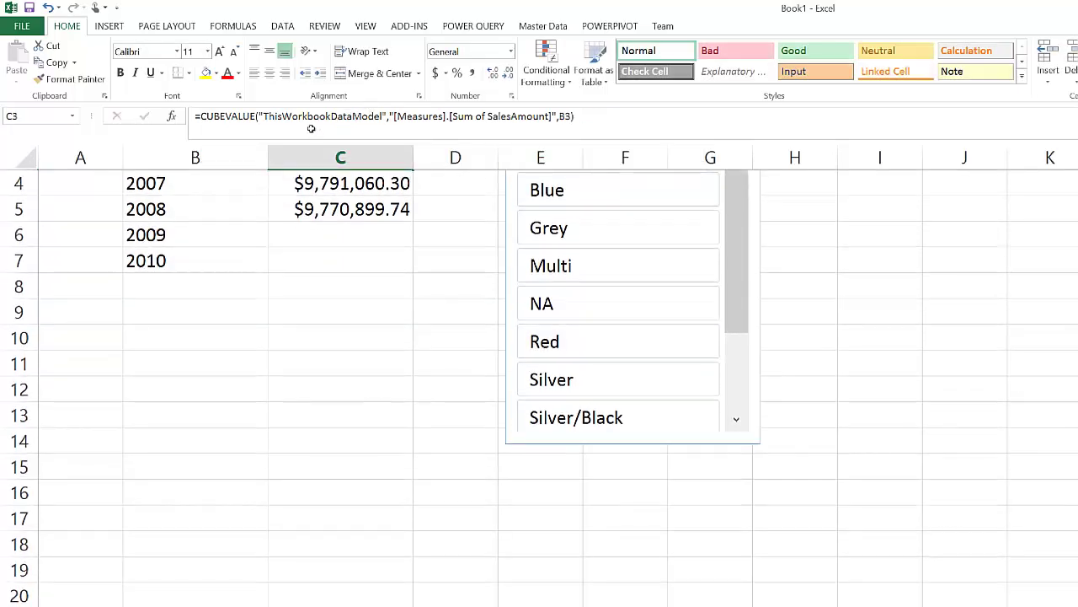
scroll(301, 128, up, 1)
key(Up)
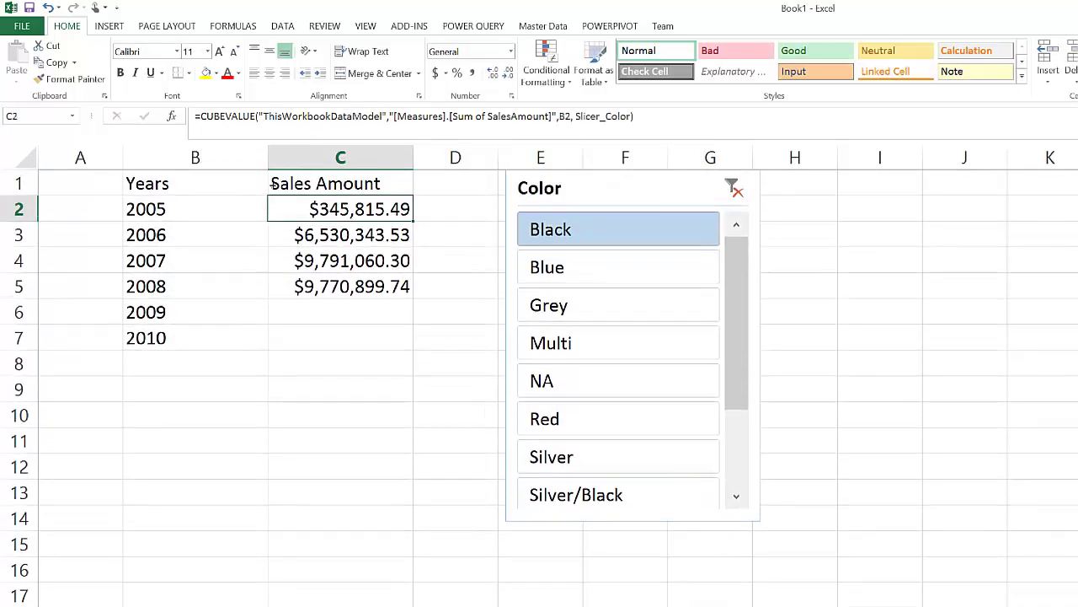
key(shift+Down)
key(shift+Down)
key(shift+Down)
key(shift+Down)
key(shift+Down)
key(ctrl+d)
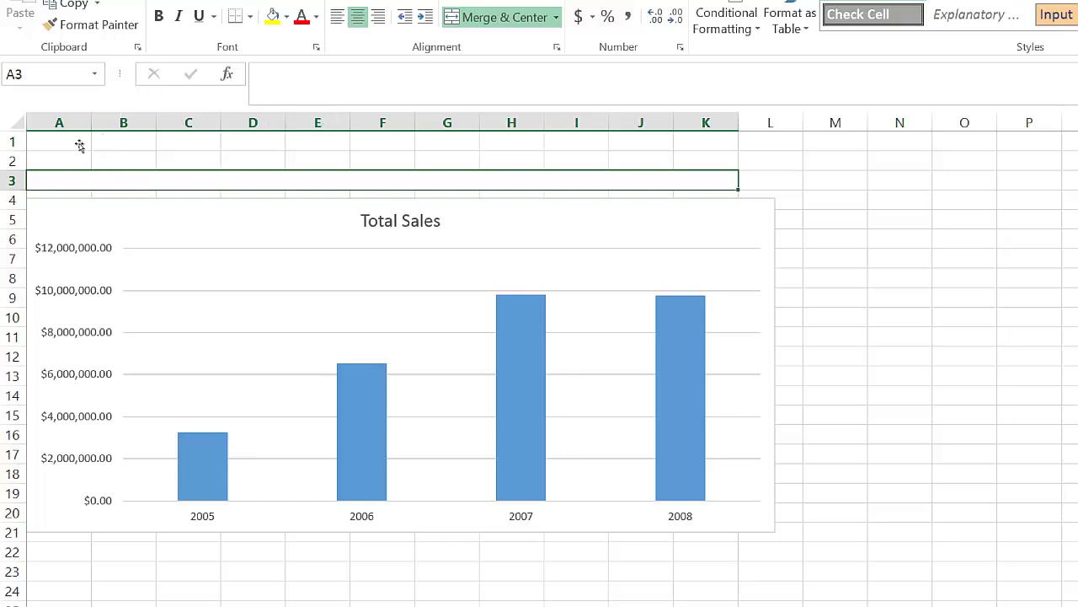
Step: Start a CUBEMEMBER formula in row 3 on ThisWorkbookDataModel using Tail over DimDate
click(118, 160)
key(ctrl+z)
text(=cu)
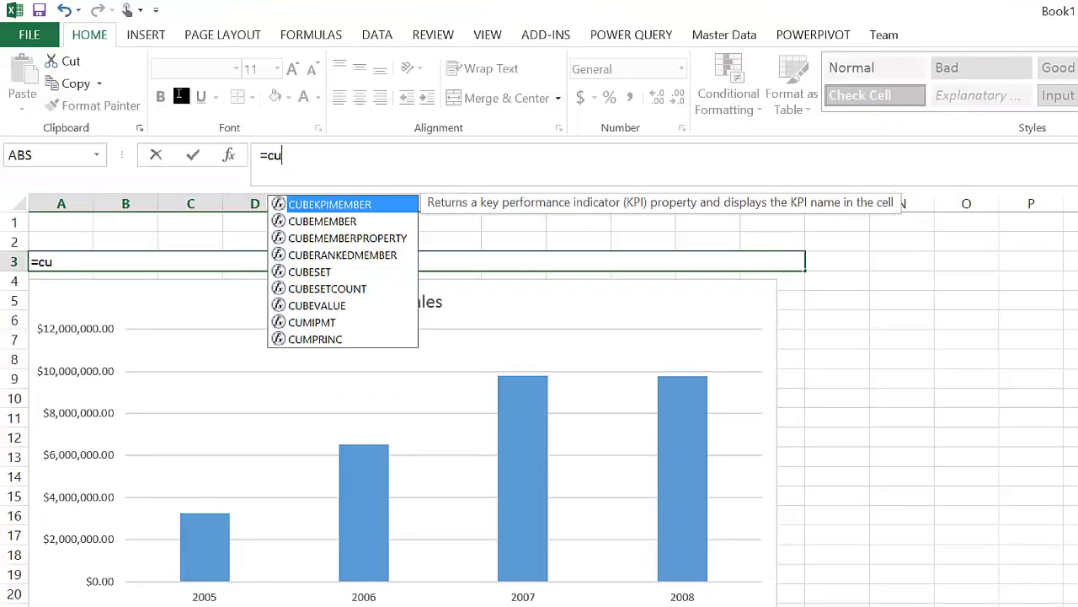
key(Down)
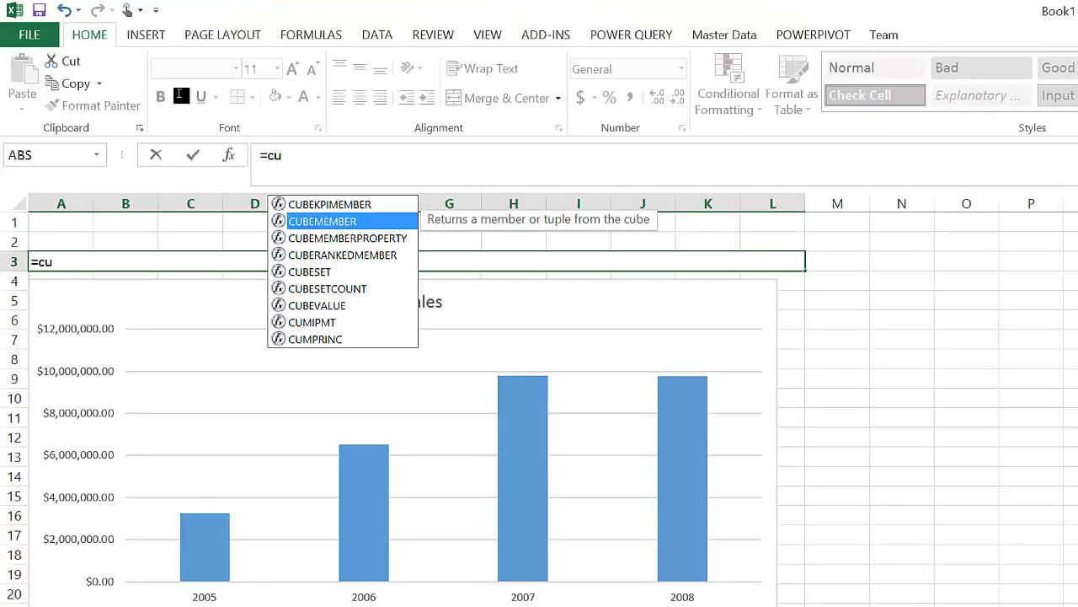
key(Tab)
text(")
key(Tab)
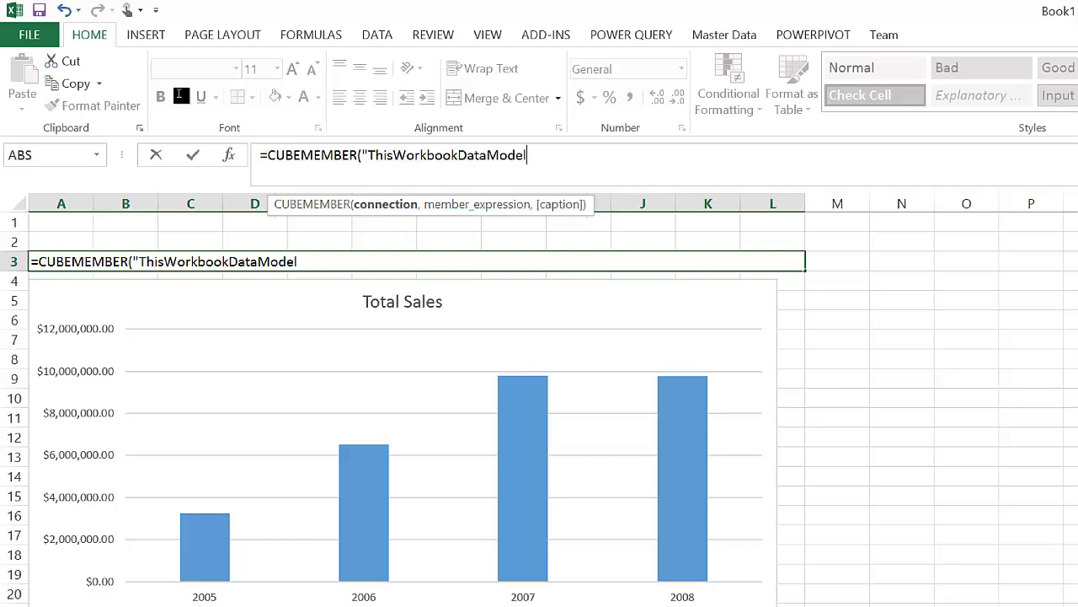
text(,)
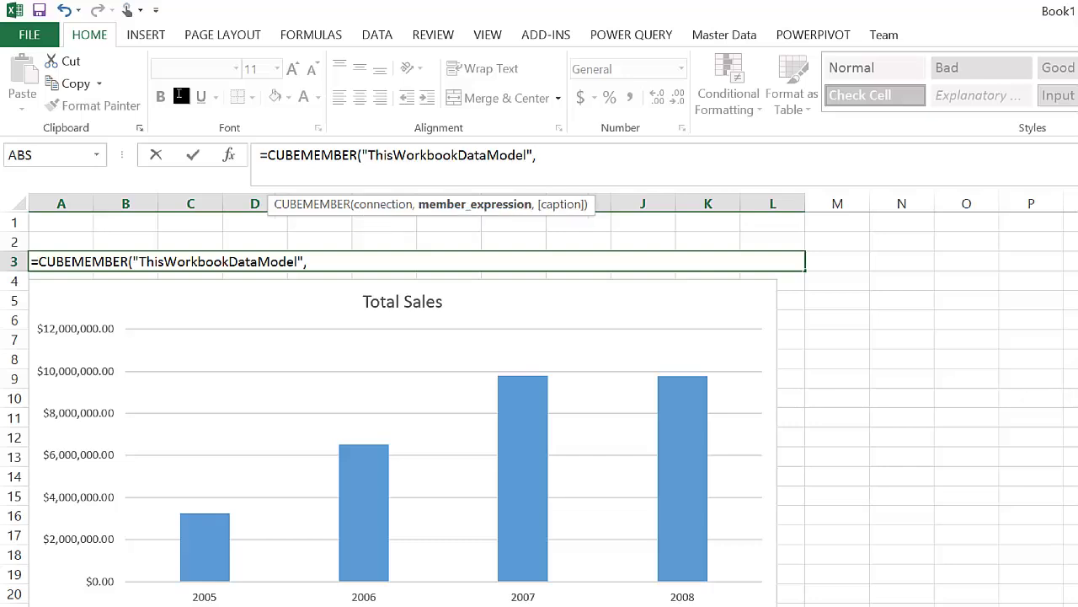
text(" Tail ()
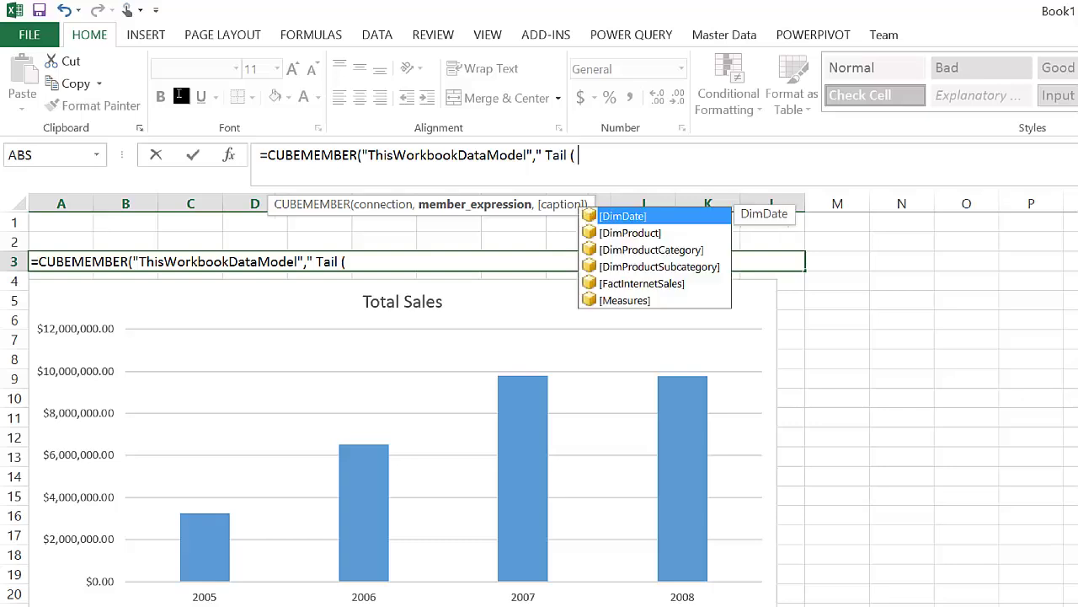
key(Tab)
Step: Complete the Tail set as [DimDate].[FullDateAlternateKey].[All].Children, returning 12/31/2010
text(.)
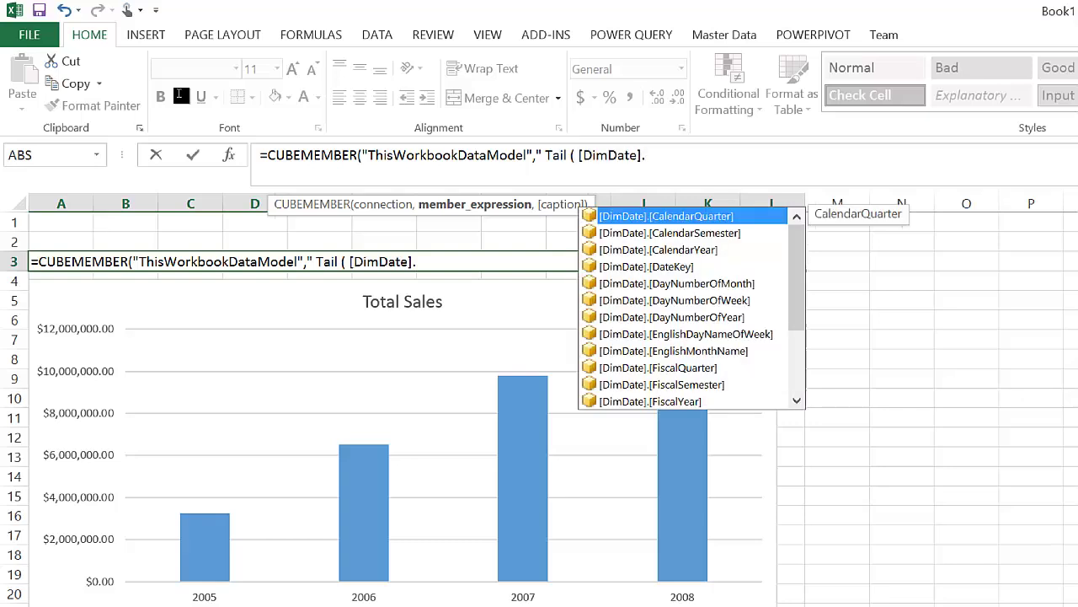
text([f)
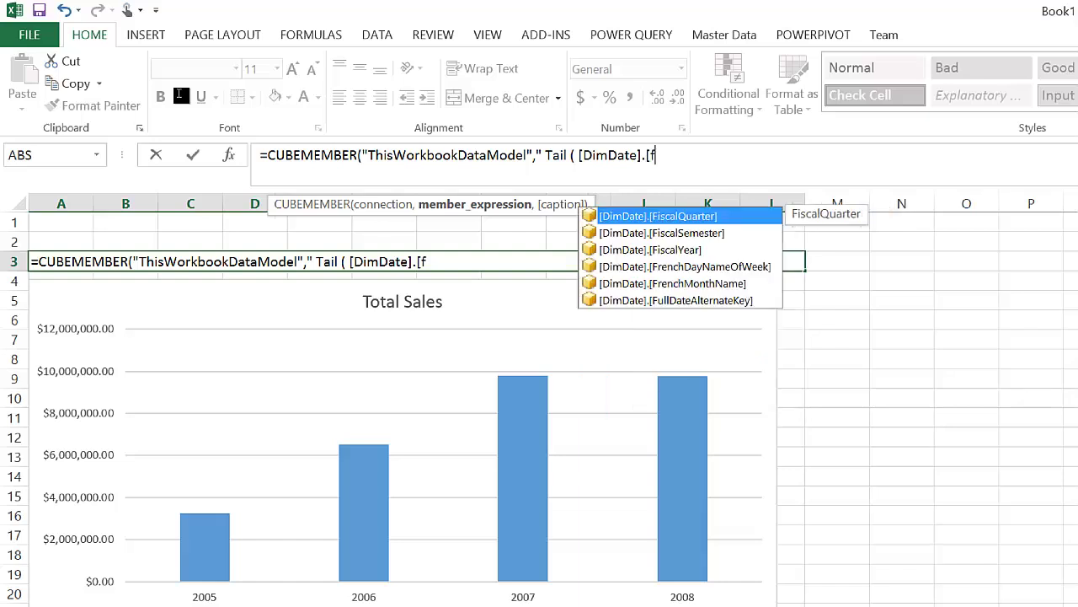
key(Down)
key(Down)
key(Down)
key(Down)
key(Down)
key(Tab)
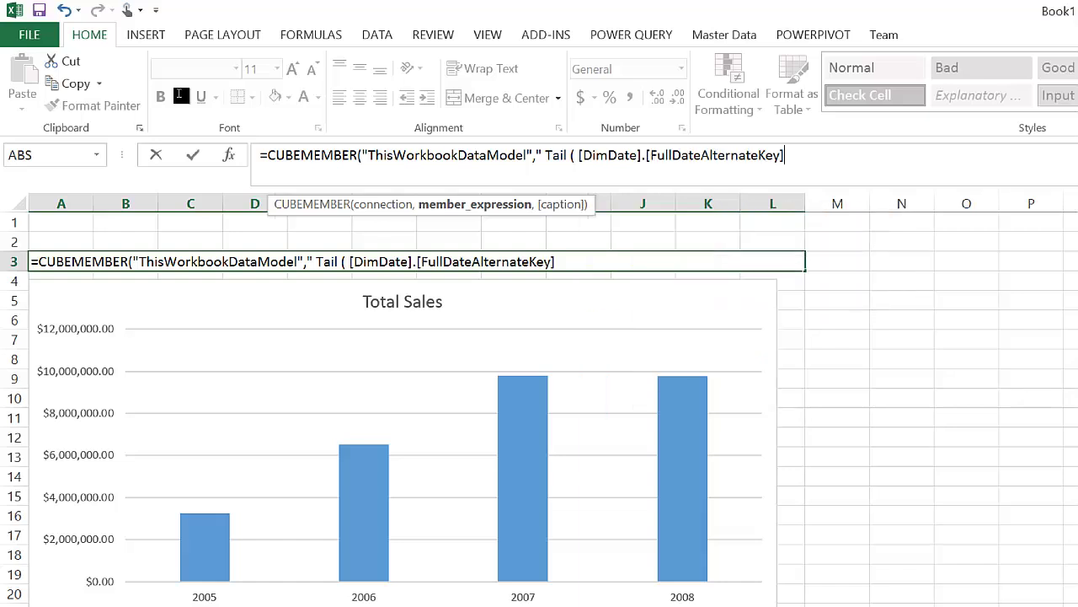
text(.)
key(Tab)
text(.Children)
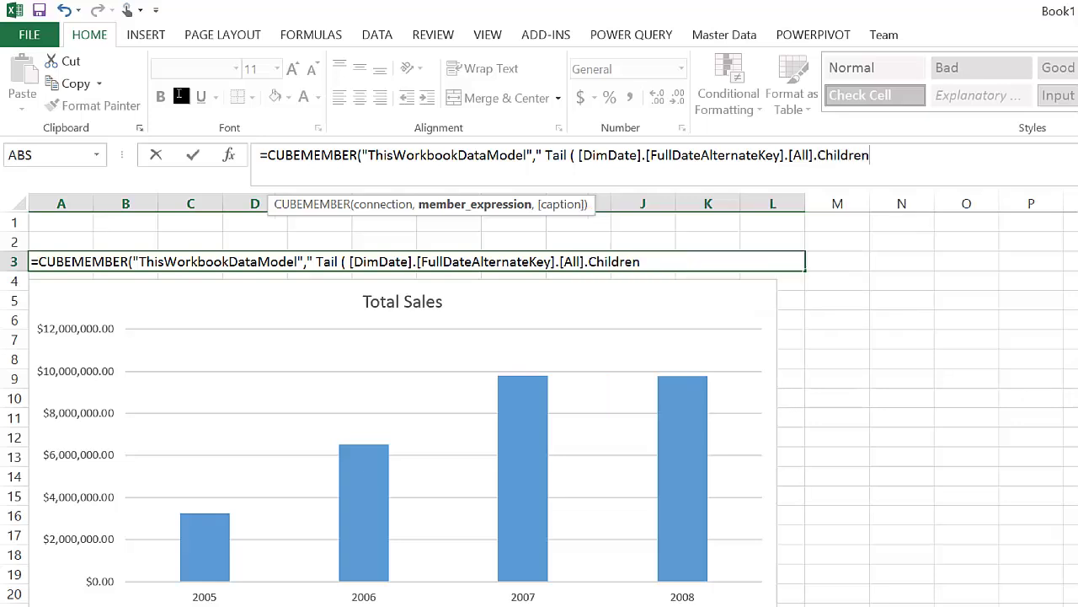
text( )" ))
key(Return)
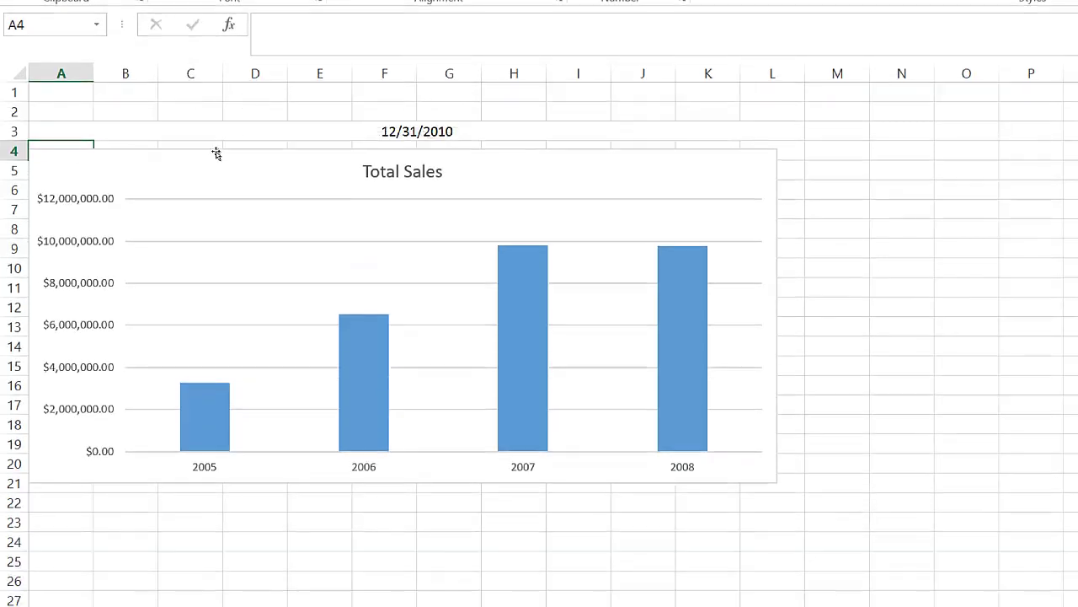
Step: Wrap the A3 date set in NonEmpty against [Measures].[Sum of SalesAmount], so it returns 7/31/2008
click(211, 134)
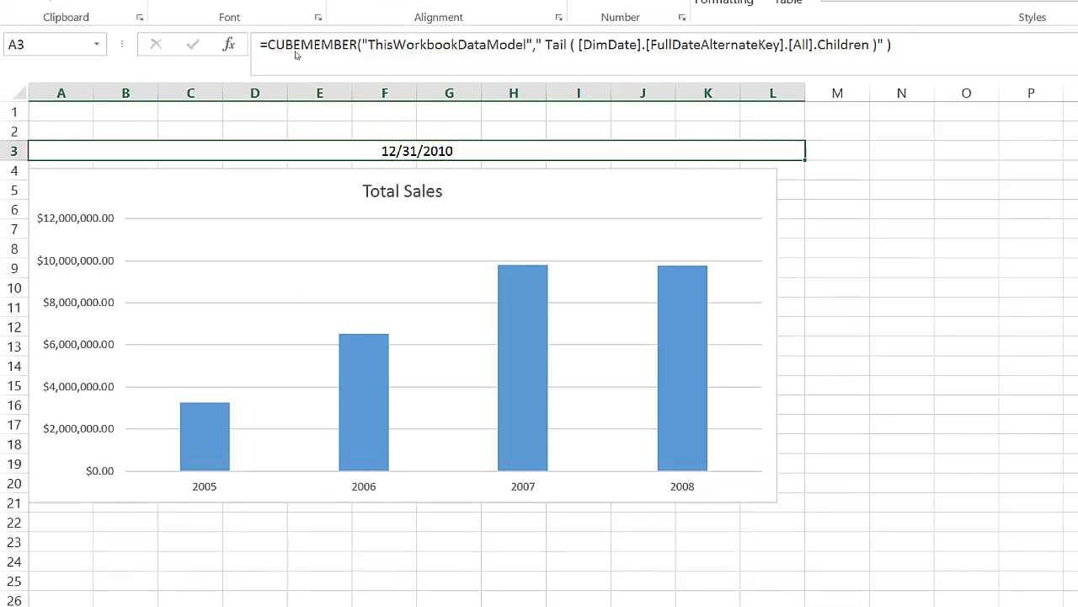
key(F2)
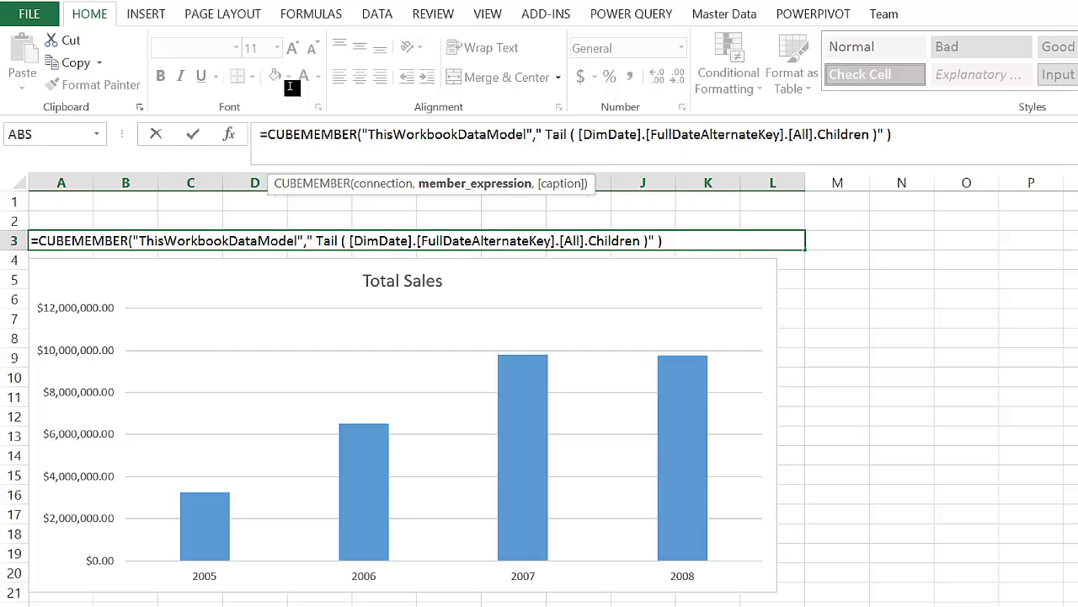
text(NonEmpty()
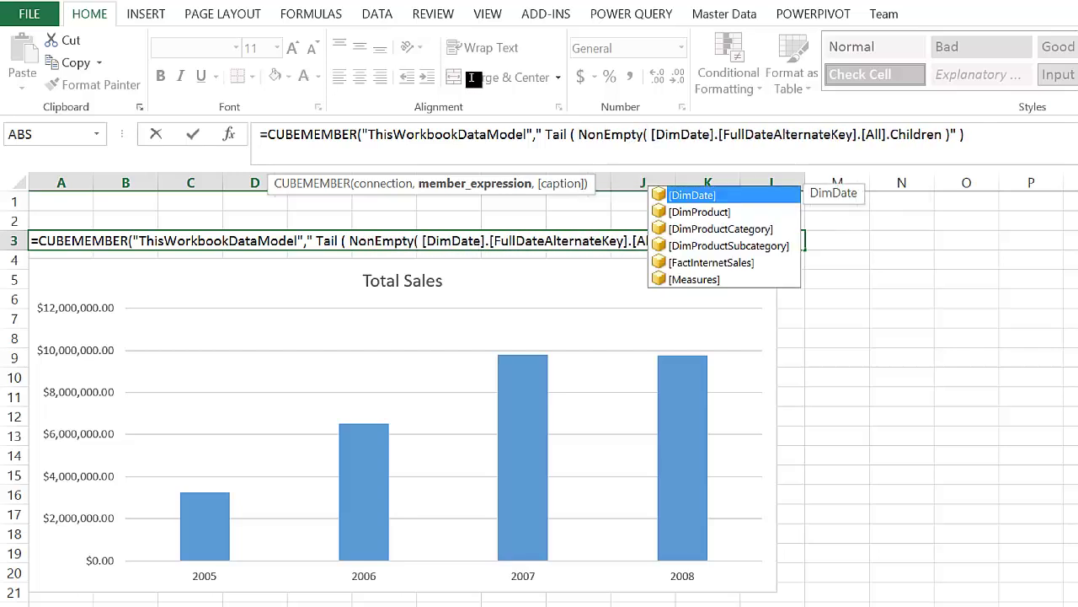
key(Escape)
key(End)
key(Left)
key(Left)
key(Left)
key(Left)
key(Left)
text(,)
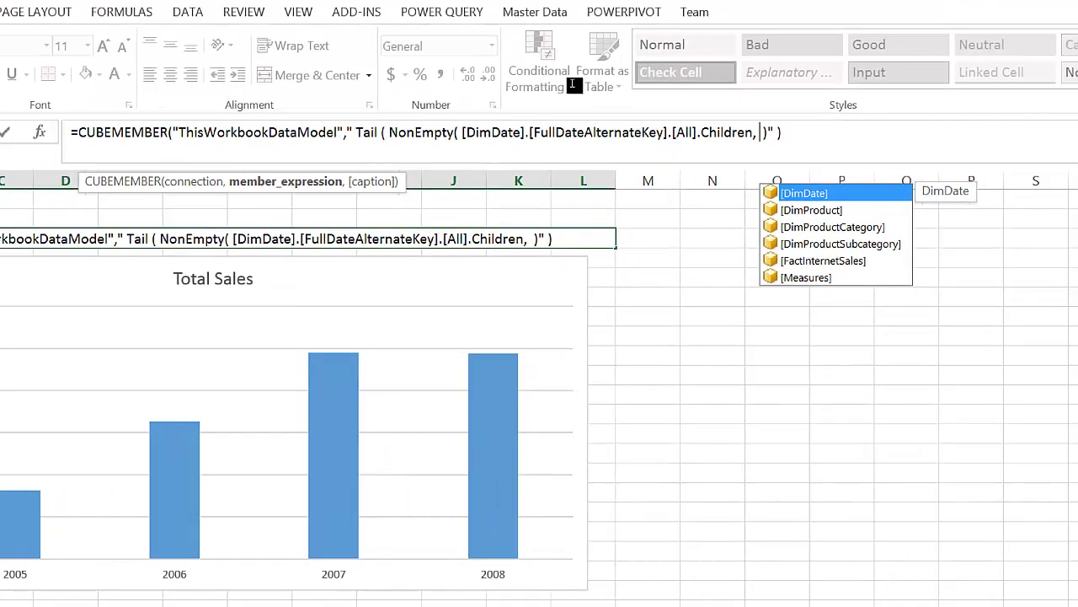
key(Down)
key(Down)
key(Down)
key(Down)
key(Down)
key(Tab)
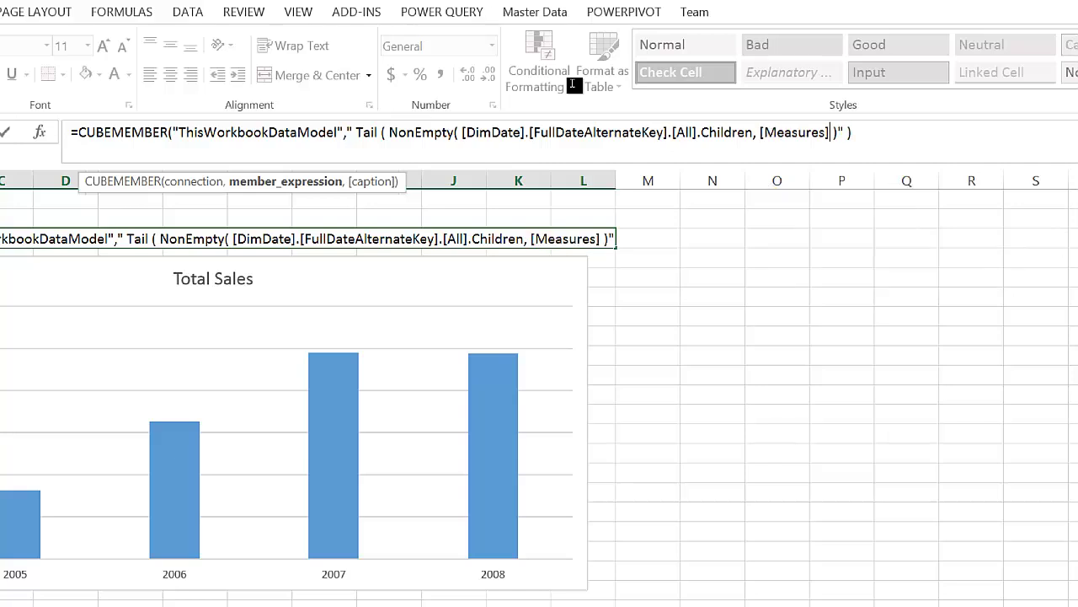
text(.)
key(Tab)
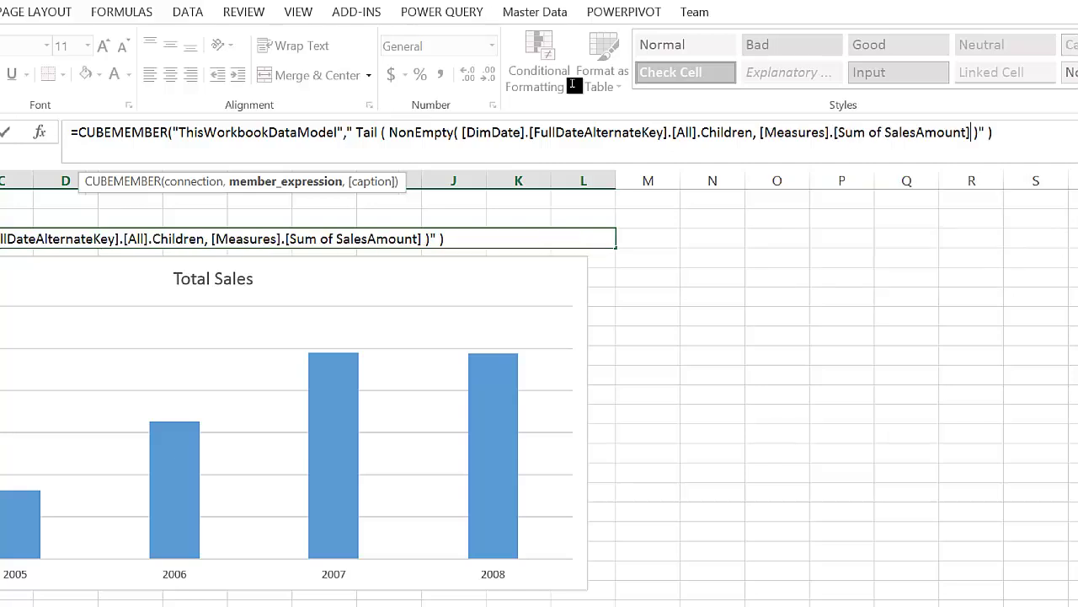
text())
key(Right)
key(Right)
key(Right)
key(Return)
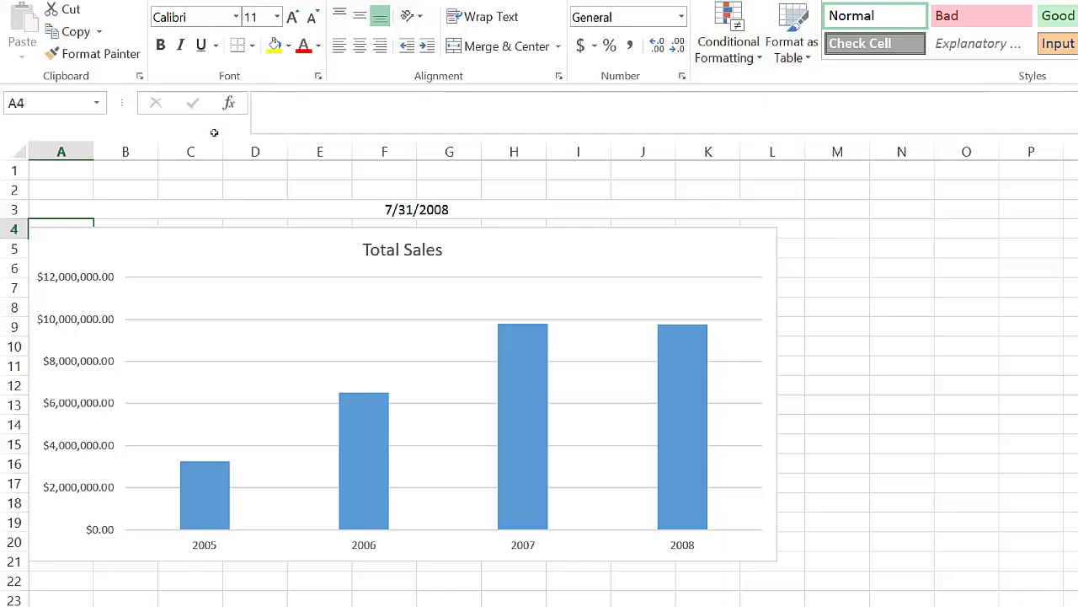
Step: Prefix the row 3 date formula with "As of: " so it reads As of: 7/31/2008, using A1
key(Up)
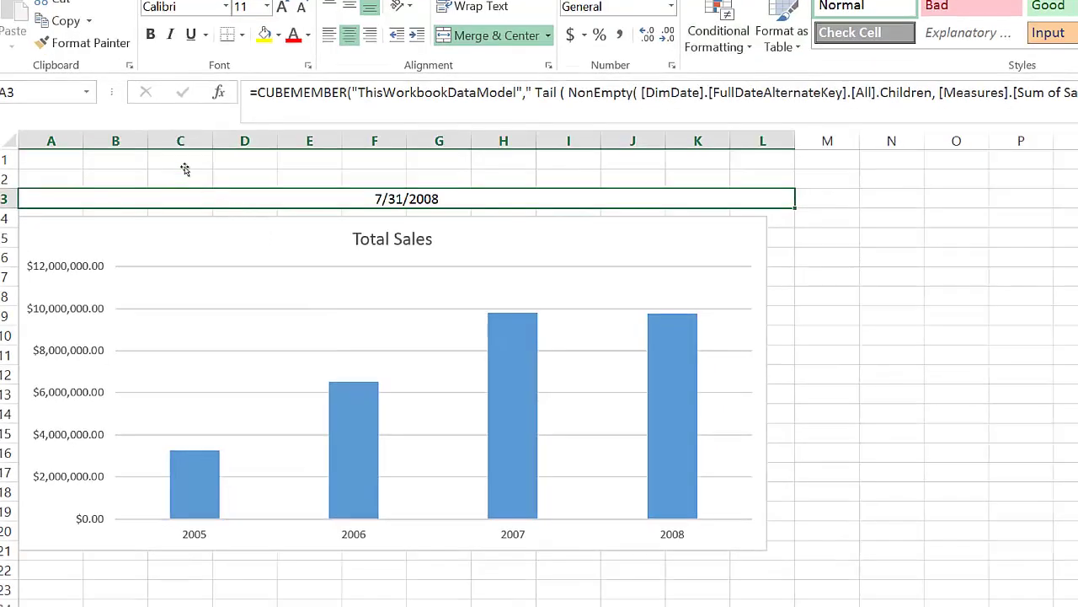
key(F2)
key(Home)
key(Right)
text("As of: " &)
key(Return)
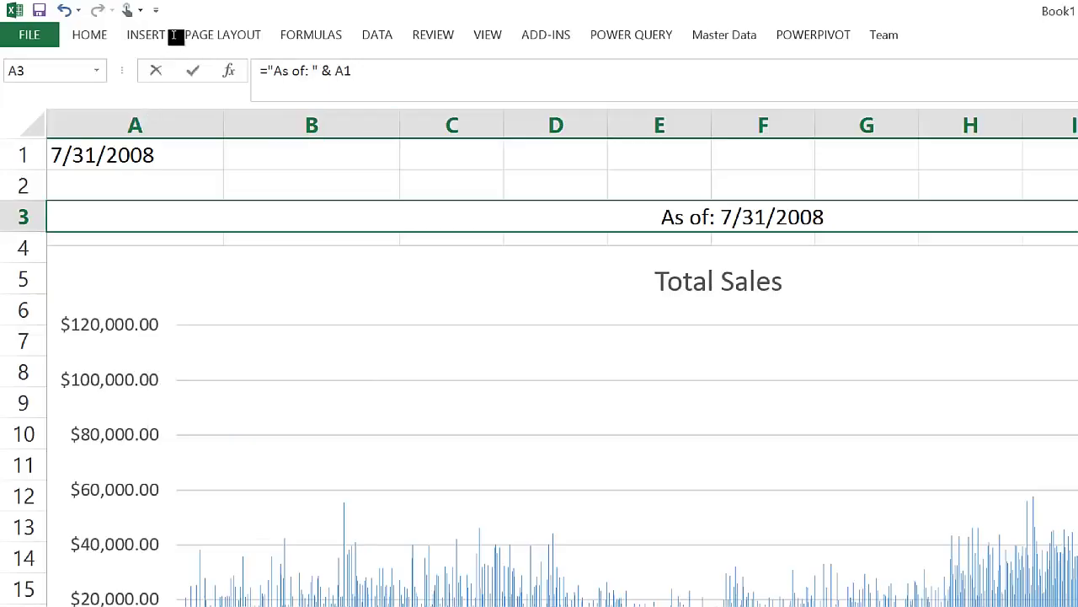
key(F2)
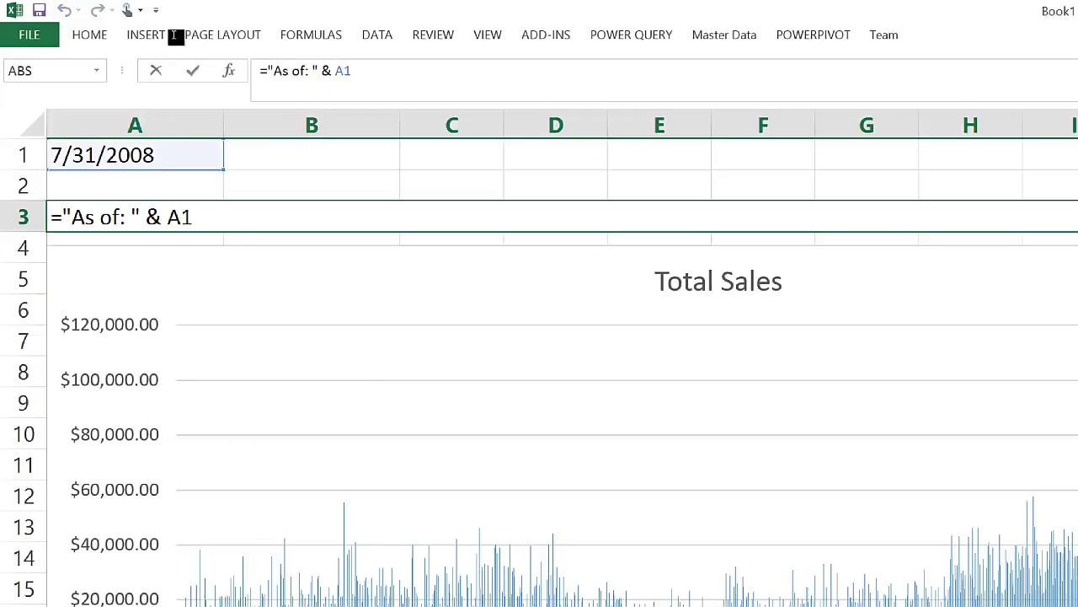
key(ctrl+Return)
key(Up)
key(Up)
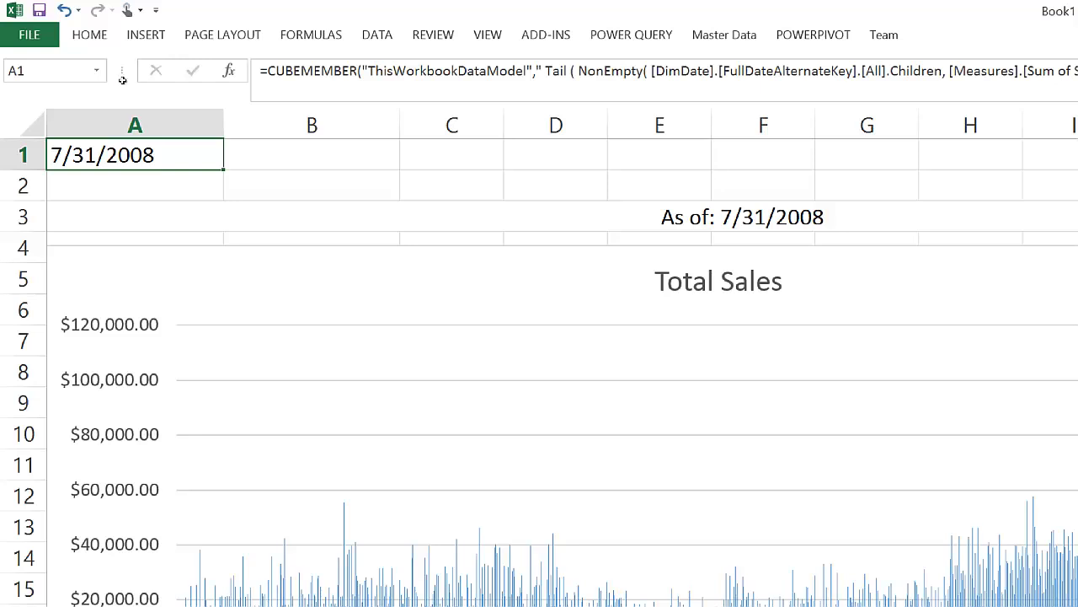
Step: Start a CUBEVALUE formula in B1 on the ThisWorkbookDataModel connection
key(Right)
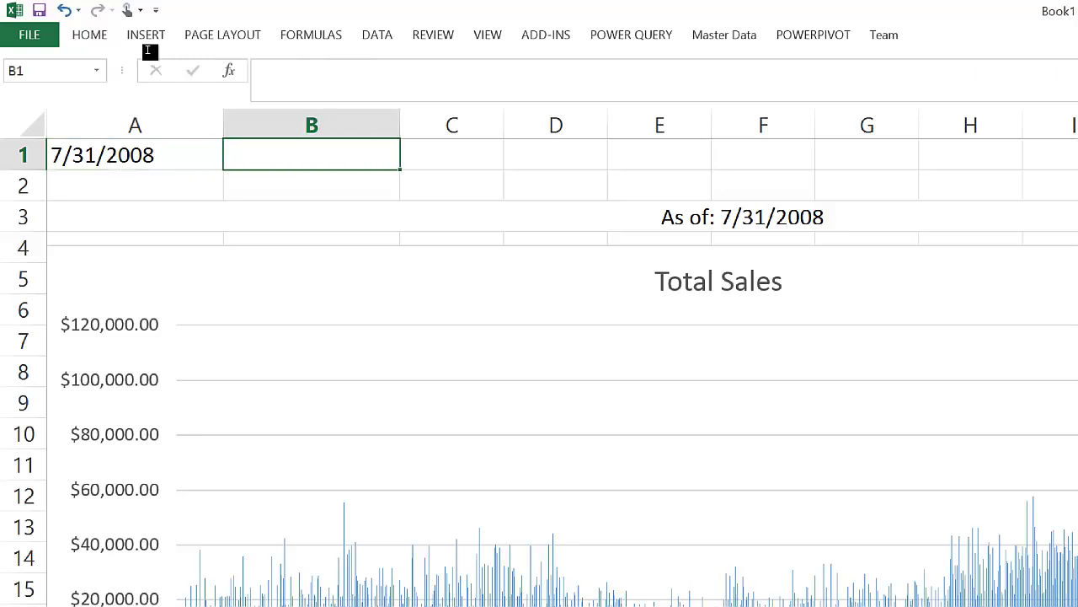
text(=cu)
key(BackSpace)
key(BackSpace)
key(BackSpace)
text(=)
key(BackSpace)
text(=cu)
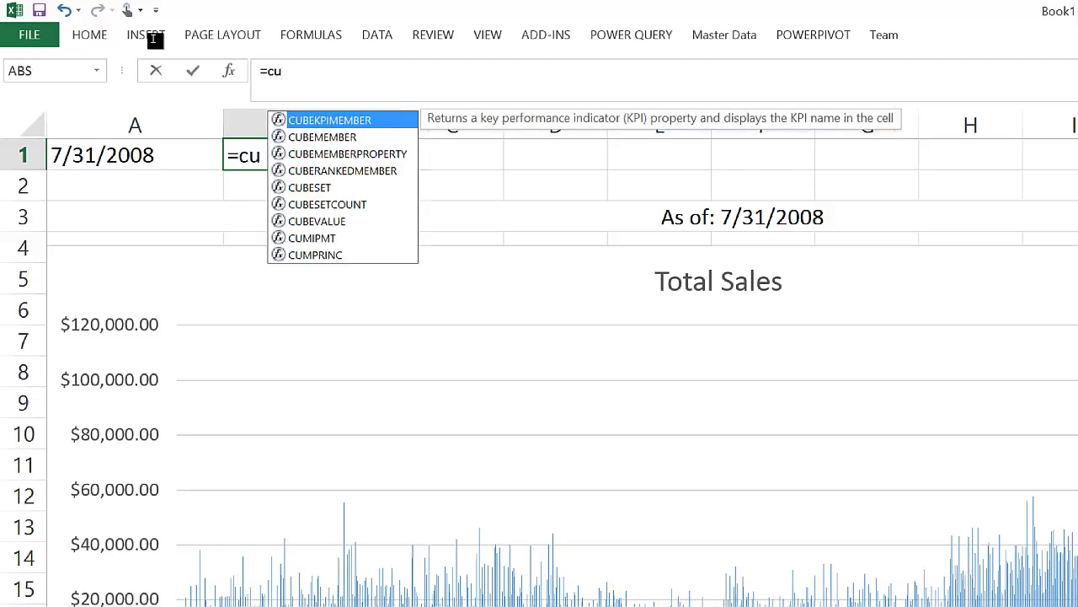
key(Down)
key(Down)
key(Down)
key(Down)
key(Down)
key(Down)
key(Tab)
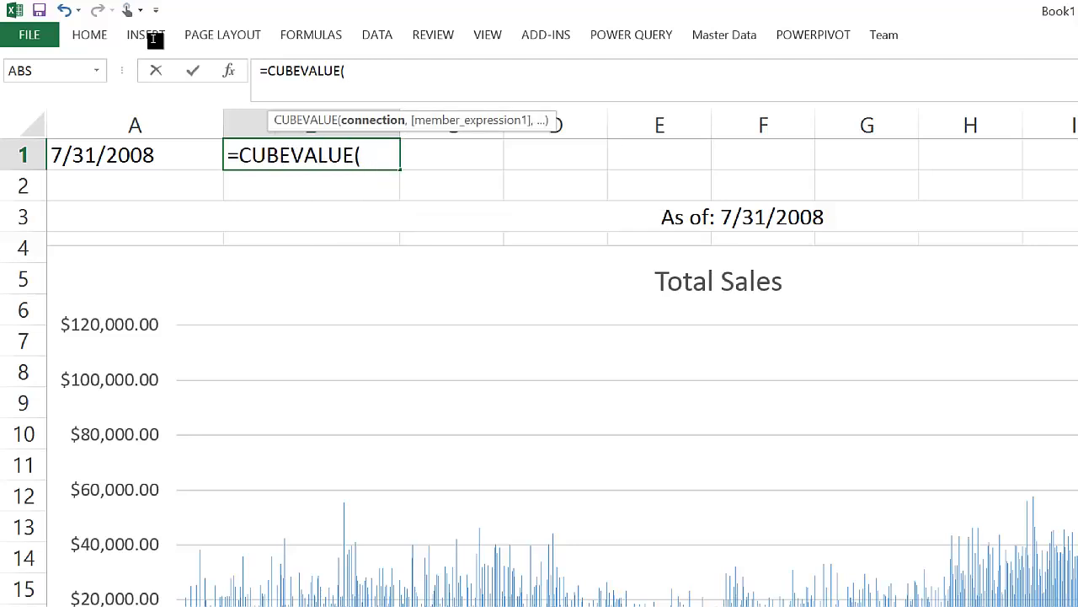
text(")
key(Tab)
text(")
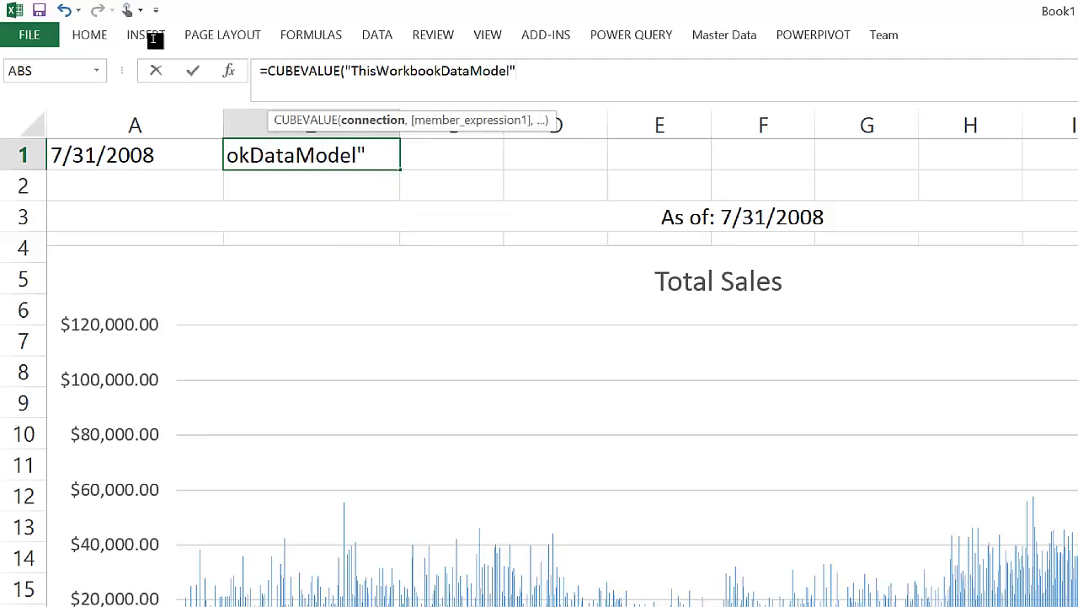
text(,")
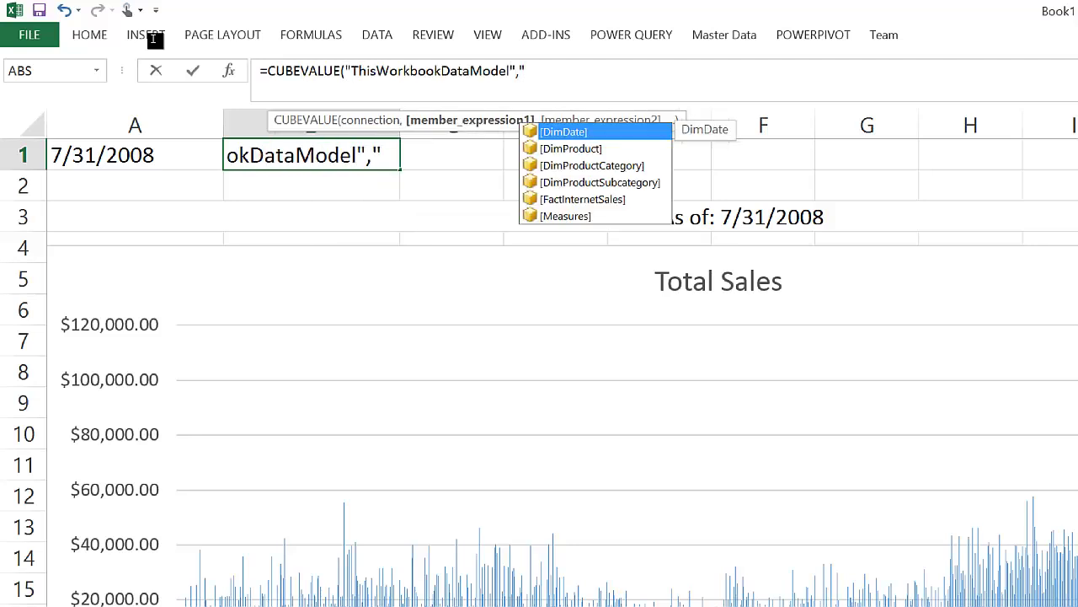
Step: Complete it with [Measures].[Sum of SalesAmount] and member A1, giving $2,643.61
key(Down)
key(Down)
key(Down)
key(Down)
key(Down)
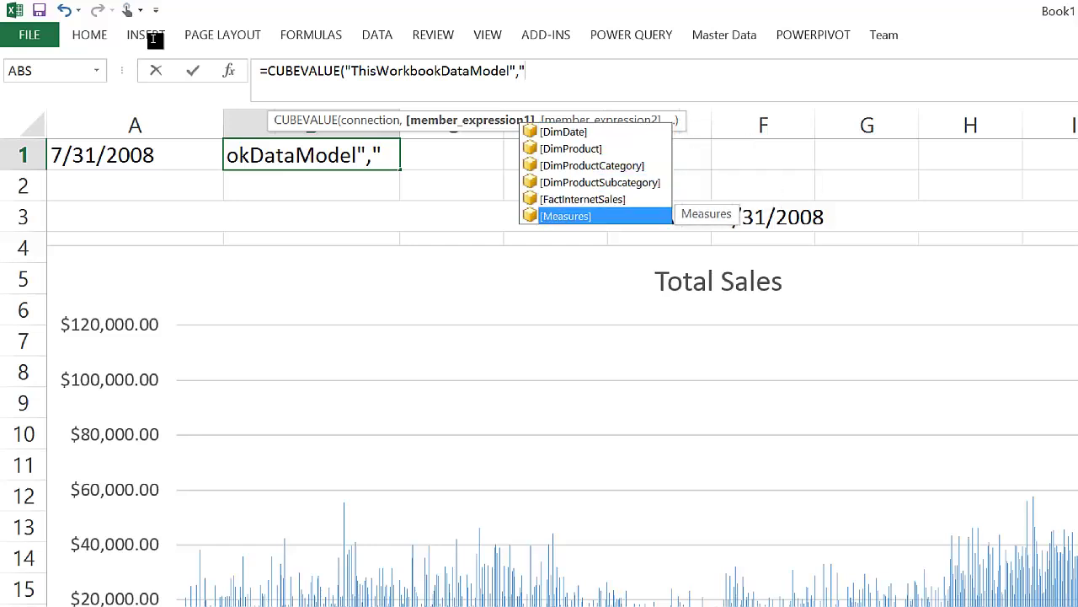
key(Tab)
text(.)
key(Tab)
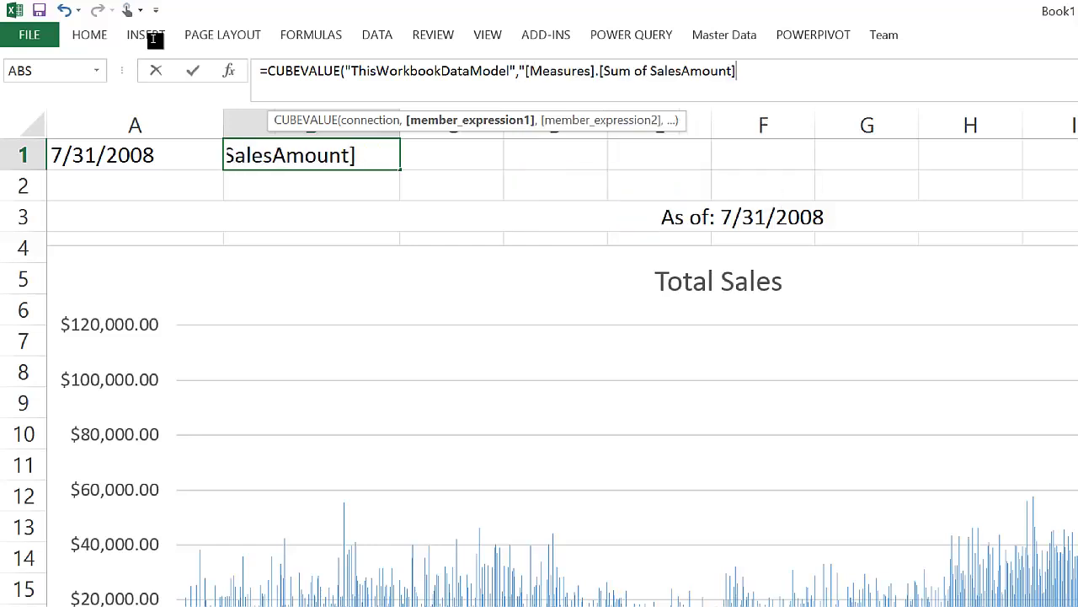
text(",)
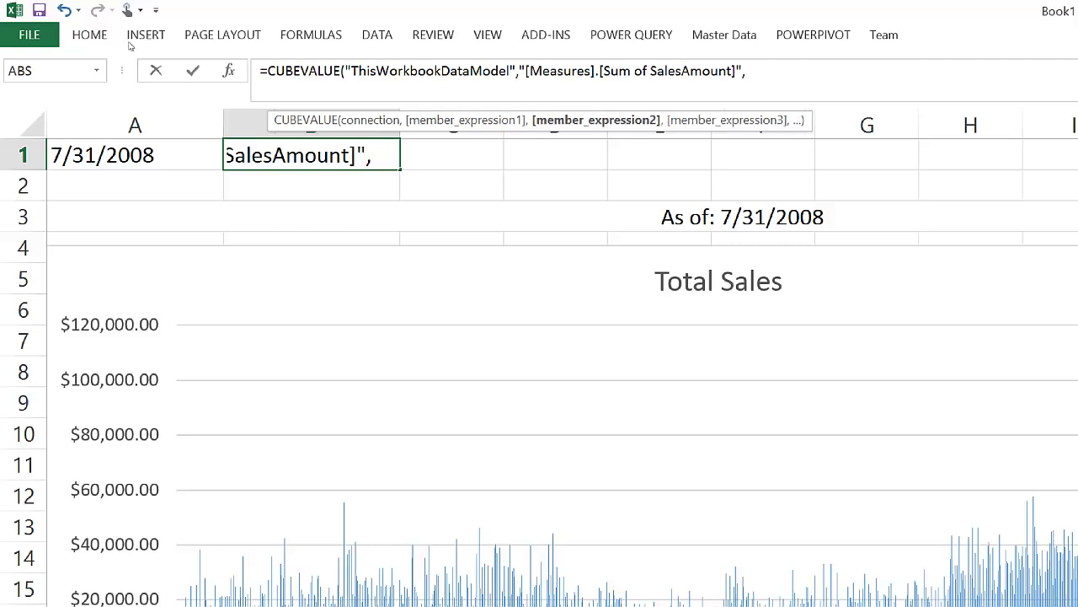
key(Left)
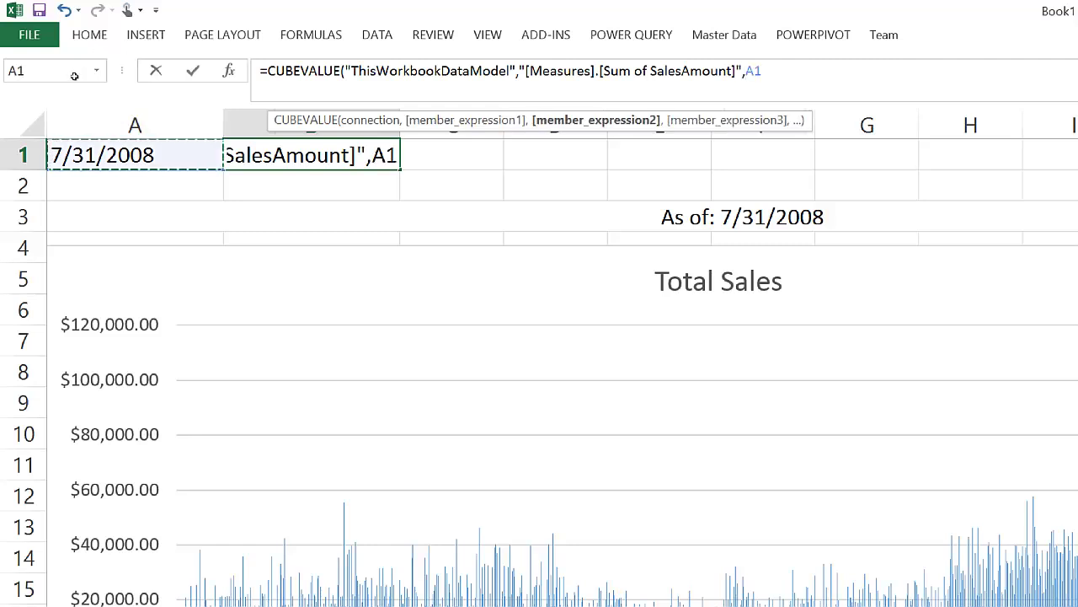
text())
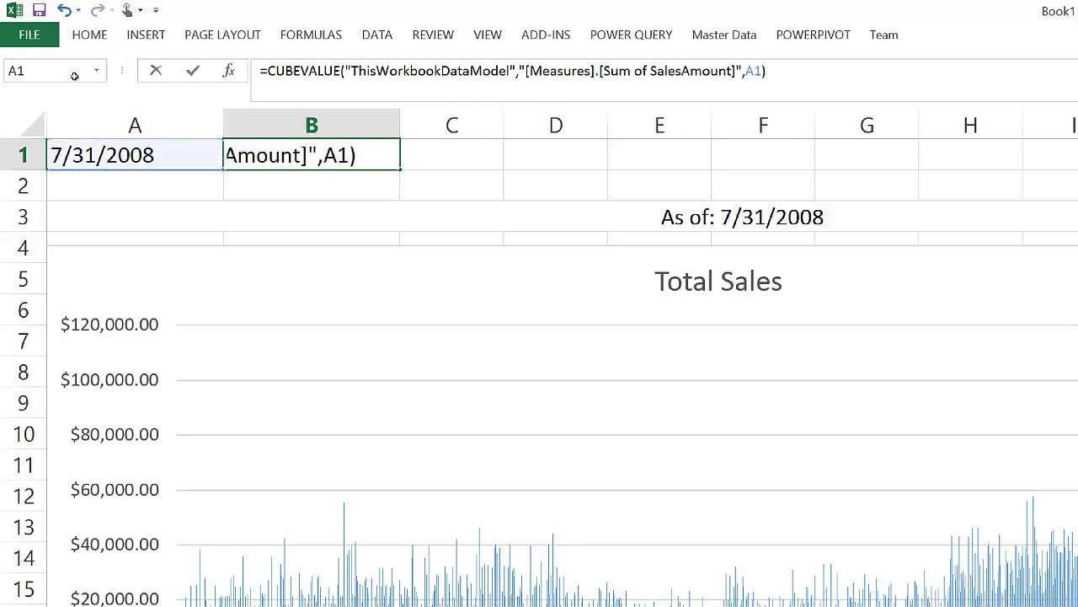
key(Return)
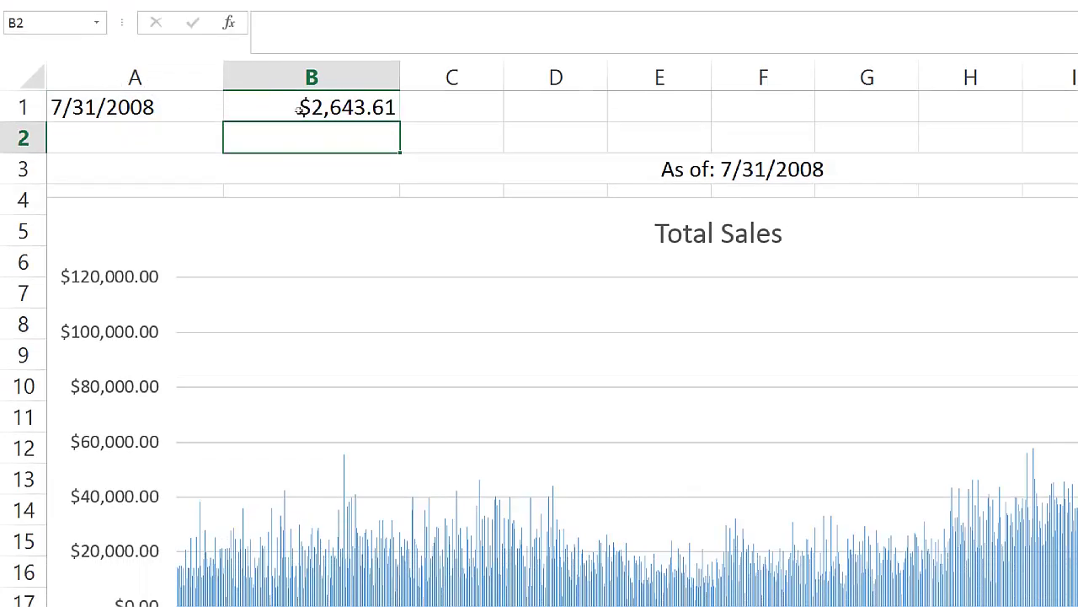
Step: Change the row 3 caption to "Most current date: " & A1 & ", most current value: " & TEXT(B1,"$0,000.00")
key(Down)
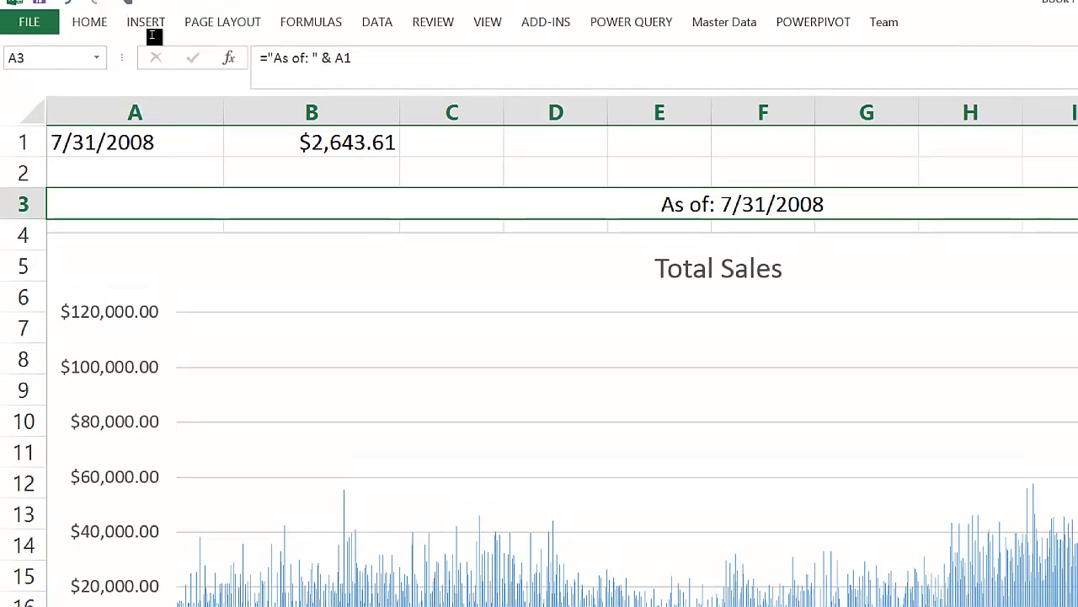
key(F2)
key(BackSpace)
key(BackSpace)
key(BackSpace)
key(BackSpace)
key(BackSpace)
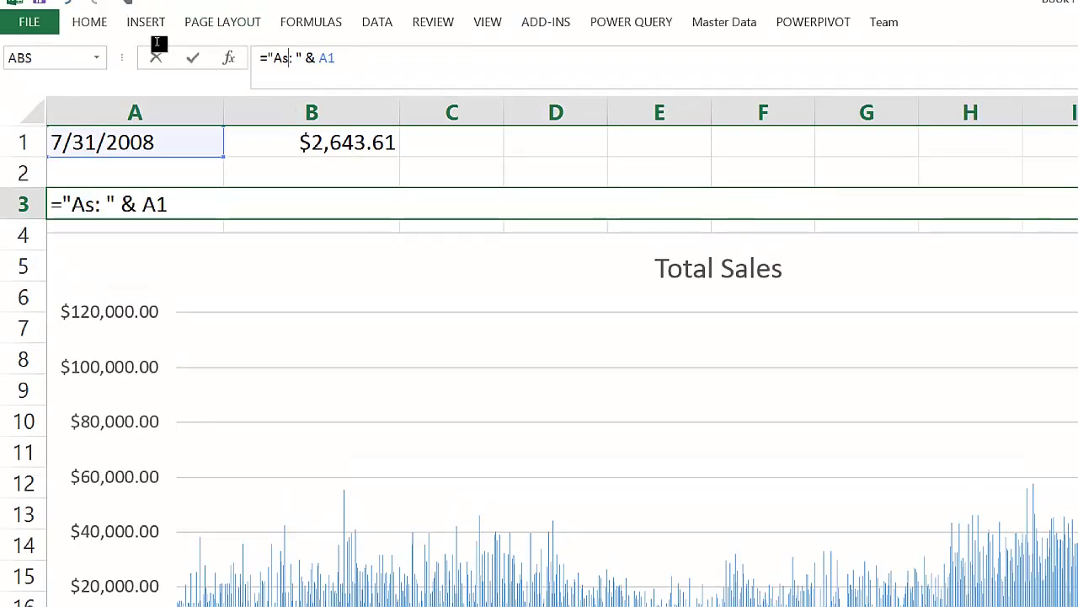
text(Most current date:)
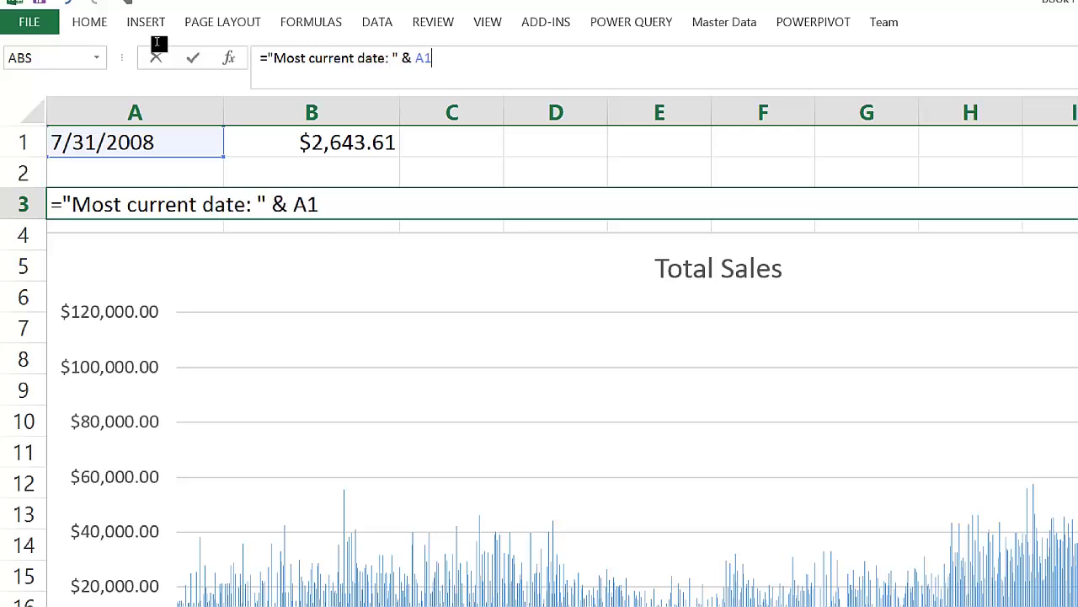
text( " & A1 & ", most current value: " & B1)
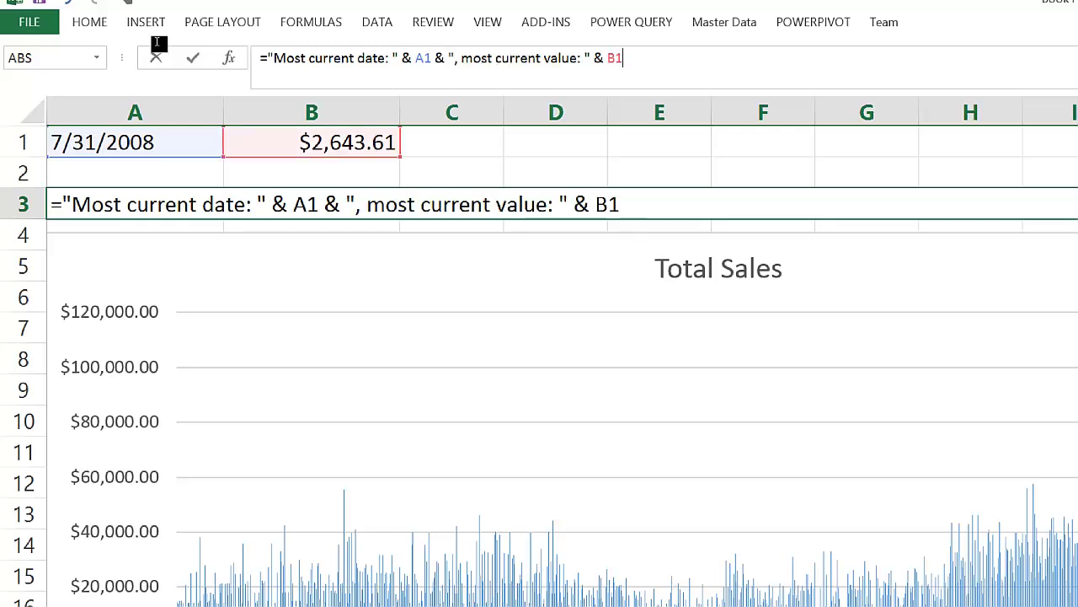
key(Return)
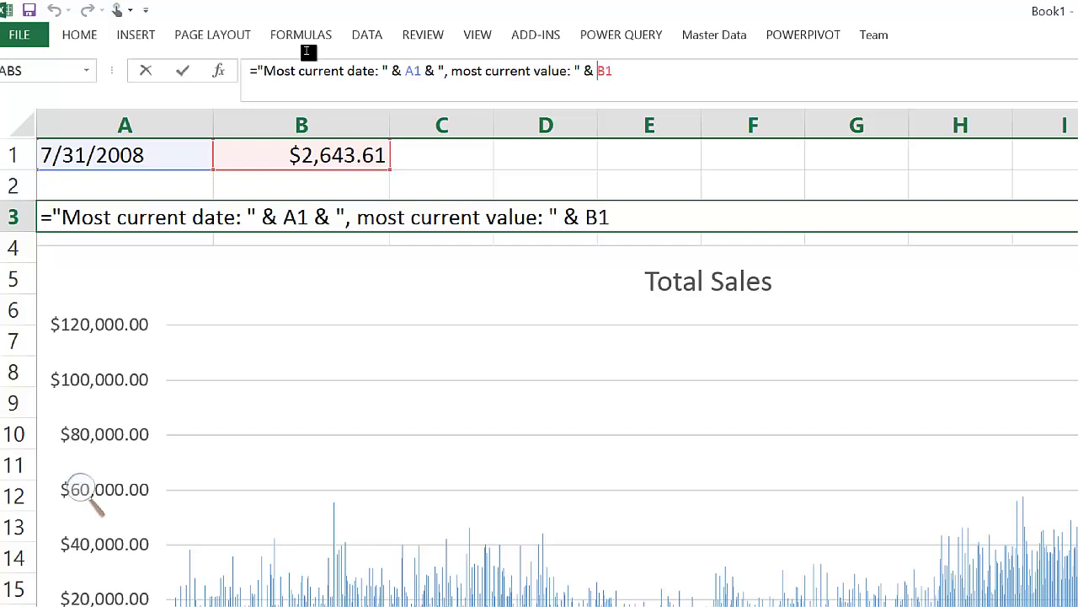
text(TEXT()
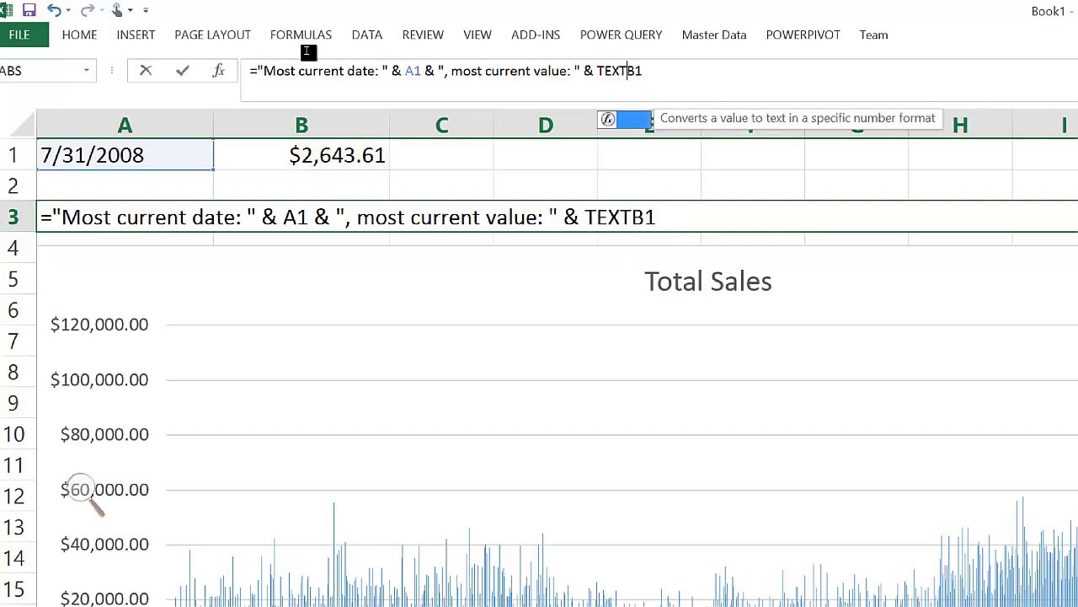
text(,)
text("$0)
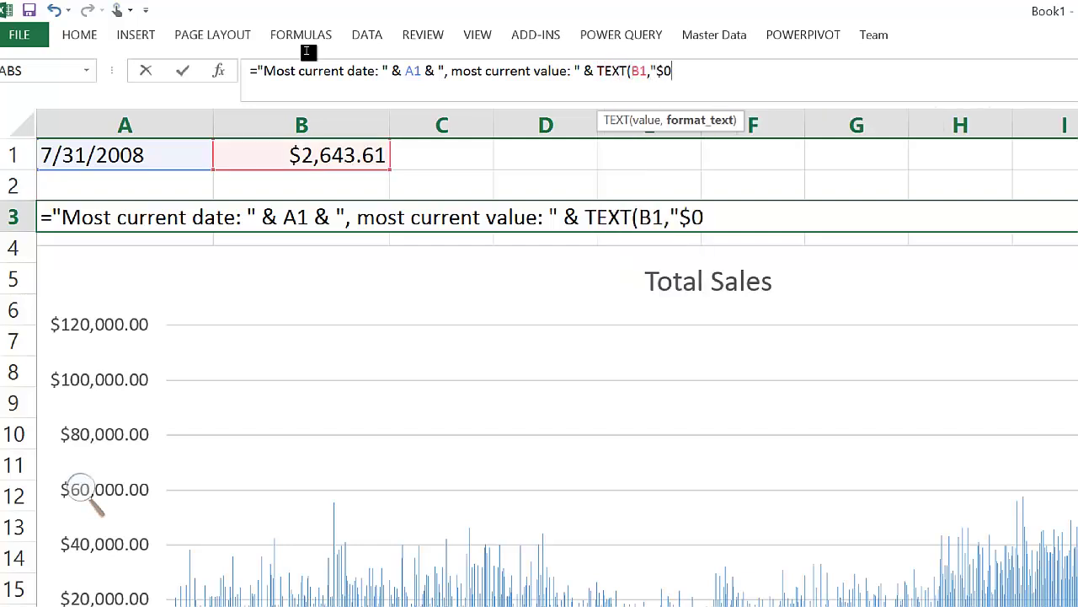
text(,000.00)
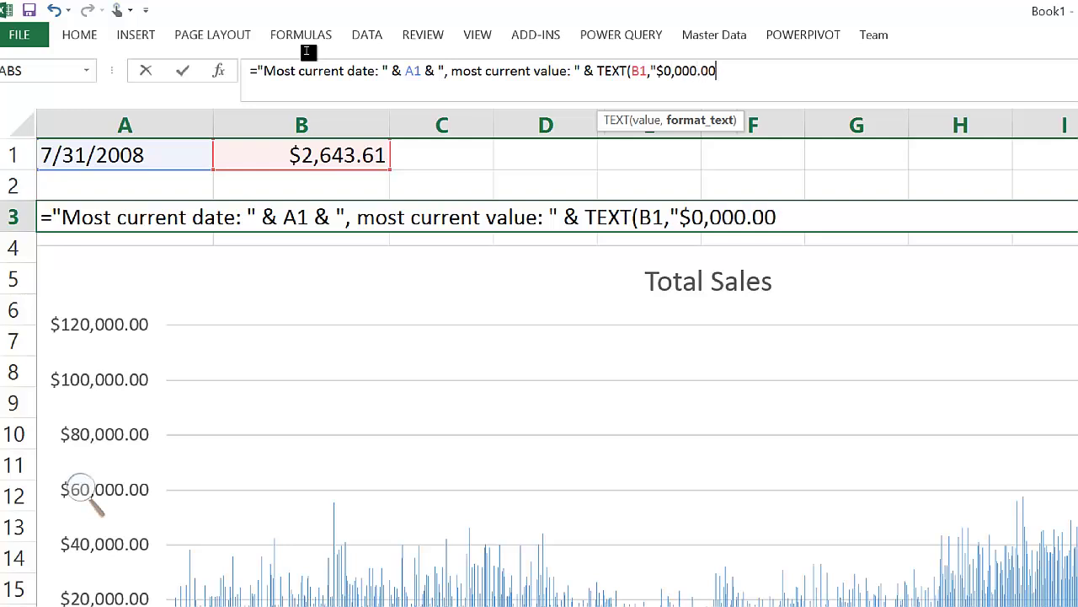
text("))
key(Return)
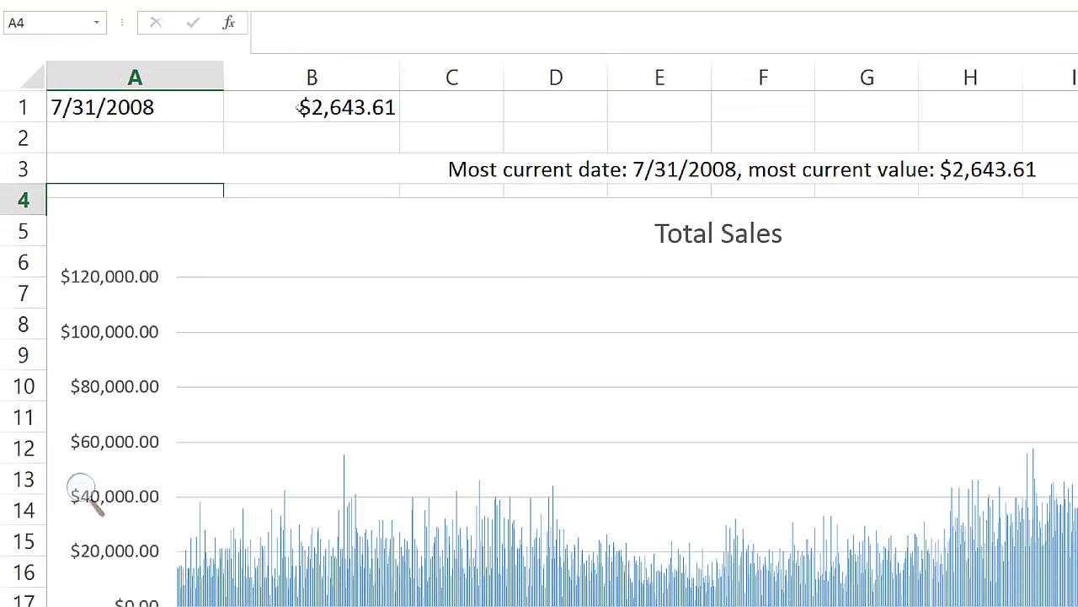
Step: Hide columns A and B
key(ctrl+Home)
key(shift+Right)
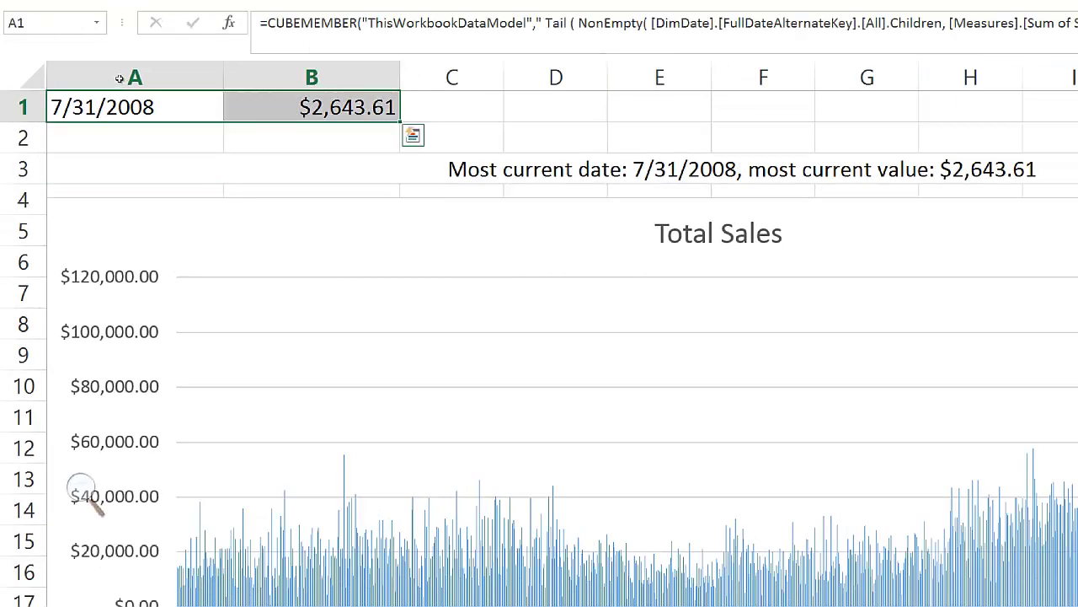
key(ctrl+space)
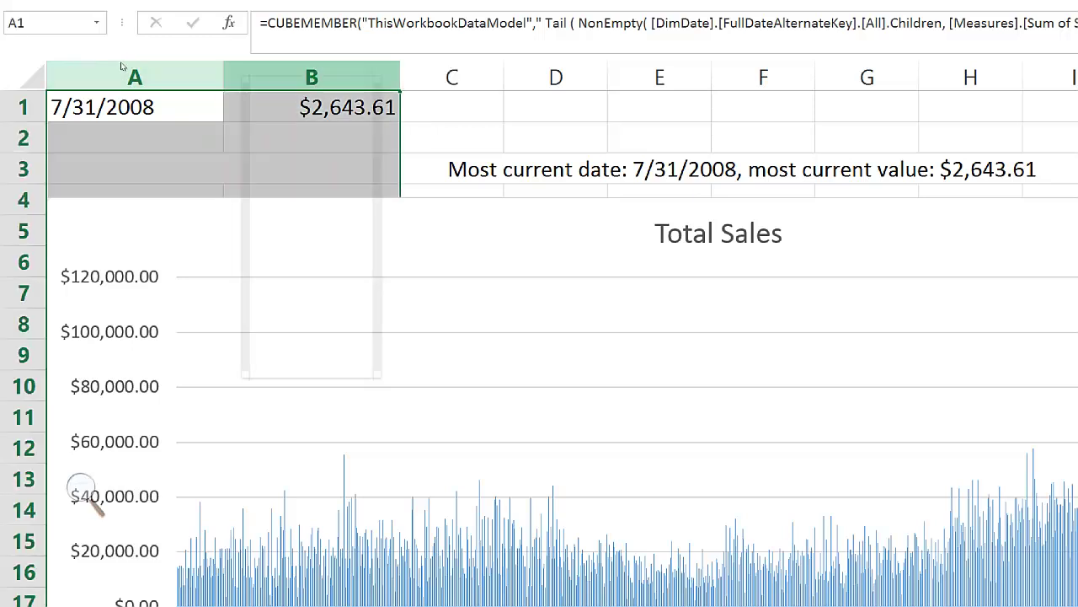
key(ctrl+0)
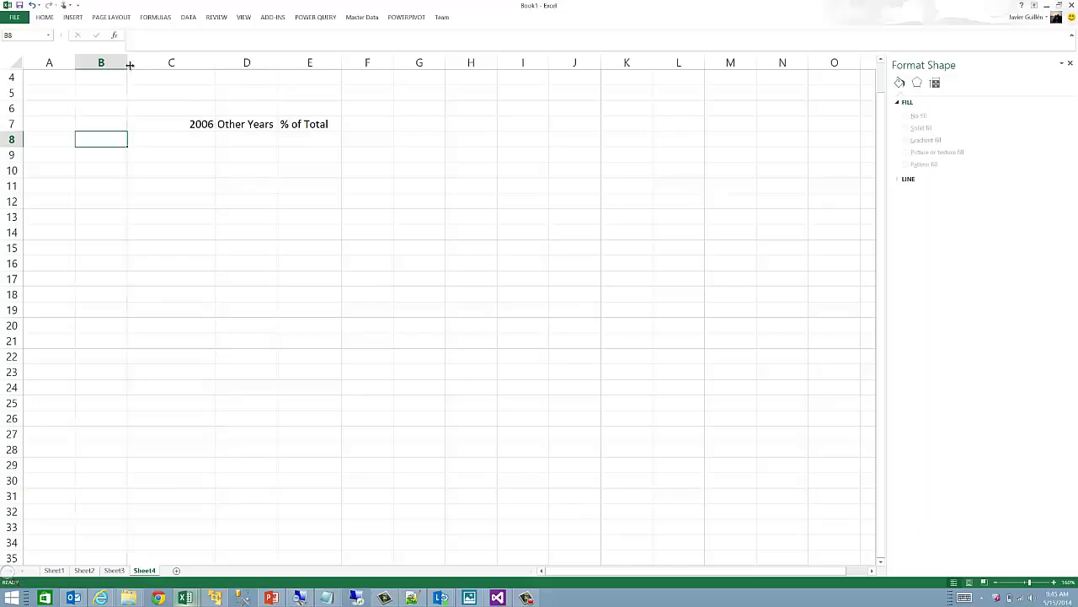
Step: Start a CUBERANKEDMEMBER formula in B8 on the ThisWorkbookDataModel connection
text(=cu)
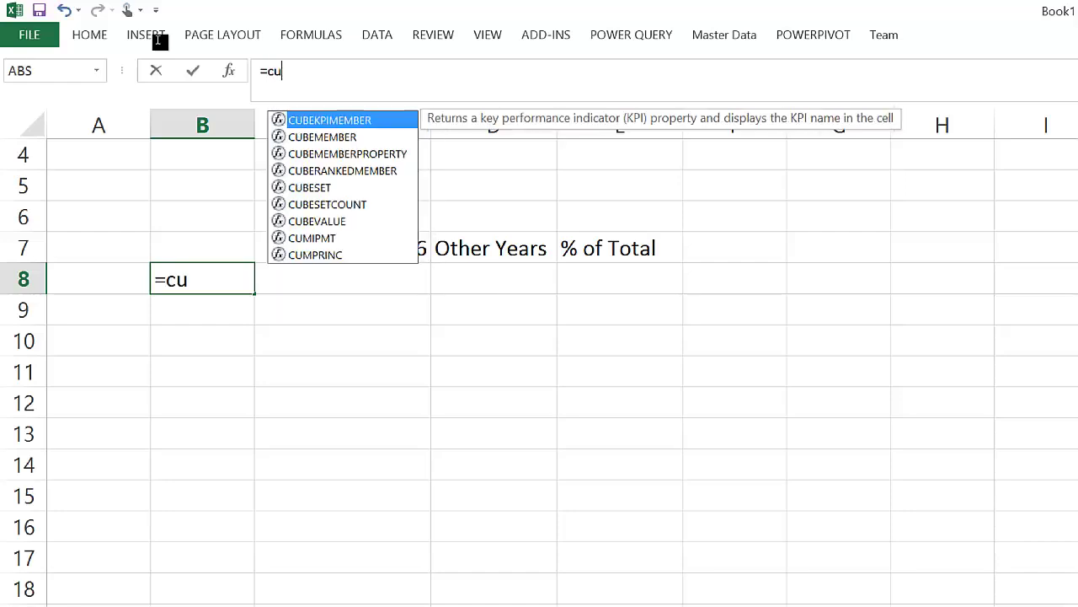
key(Down)
key(Down)
key(Down)
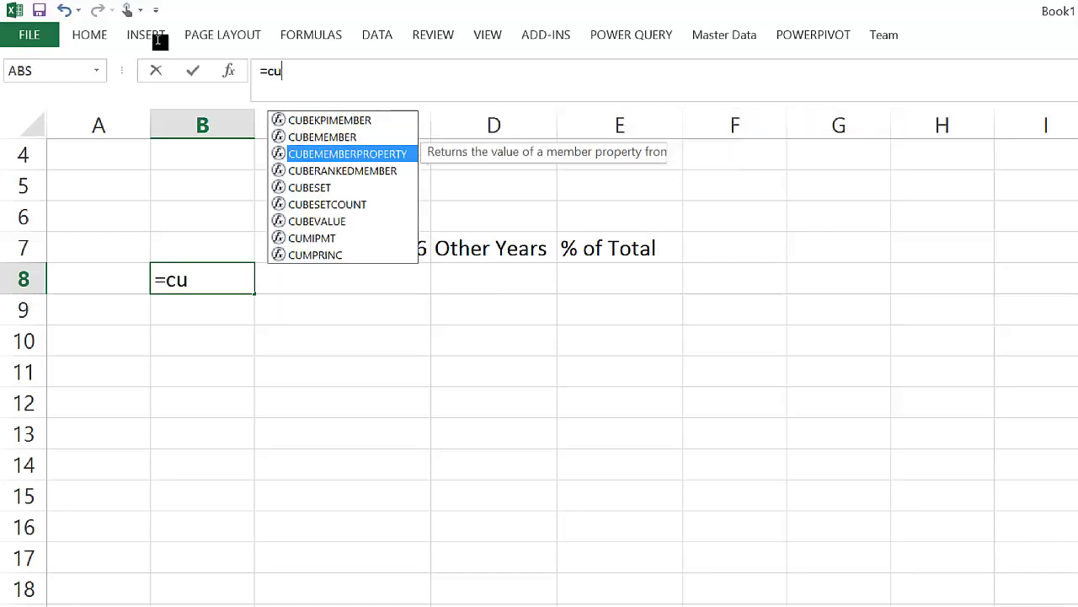
key(Tab)
text(")
key(Tab)
text(",")
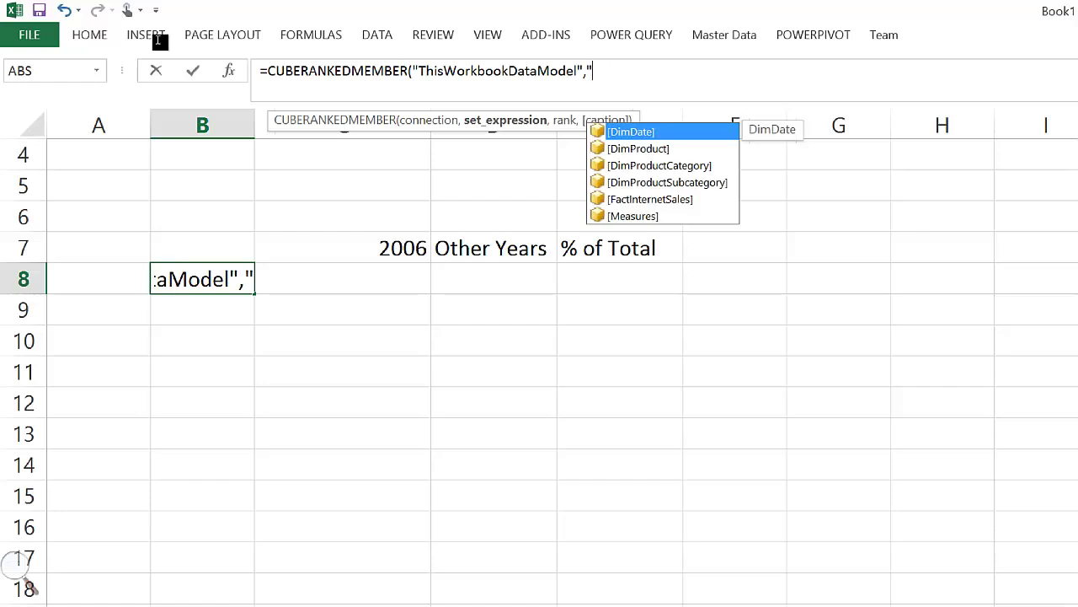
Step: Use set [DimDate].[EnglishMonthName].[All].Children with rank ROW(A1), then fill B8 down to B19
key(Tab)
text(.[e)
key(Down)
key(Tab)
text(.)
key(Tab)
text(.Children",)
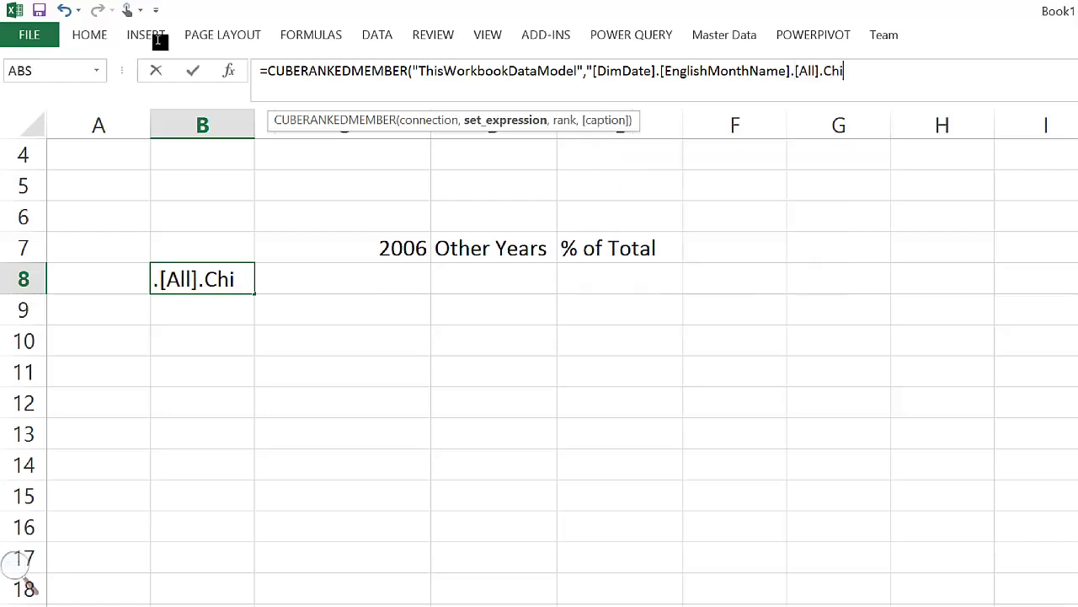
text( ROW(a1) ))
key(Return)
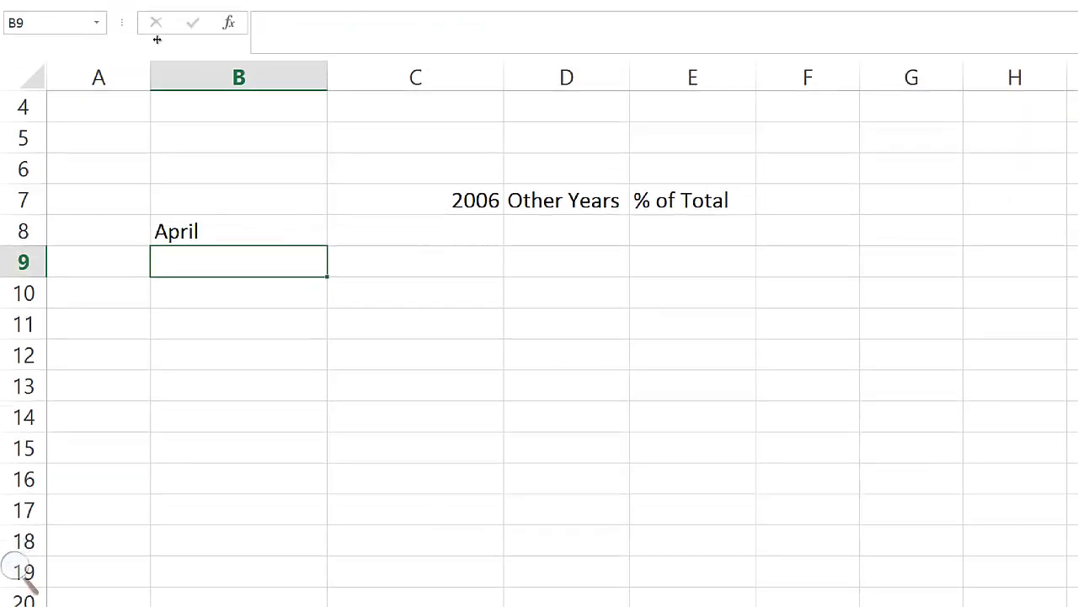
key(Up)
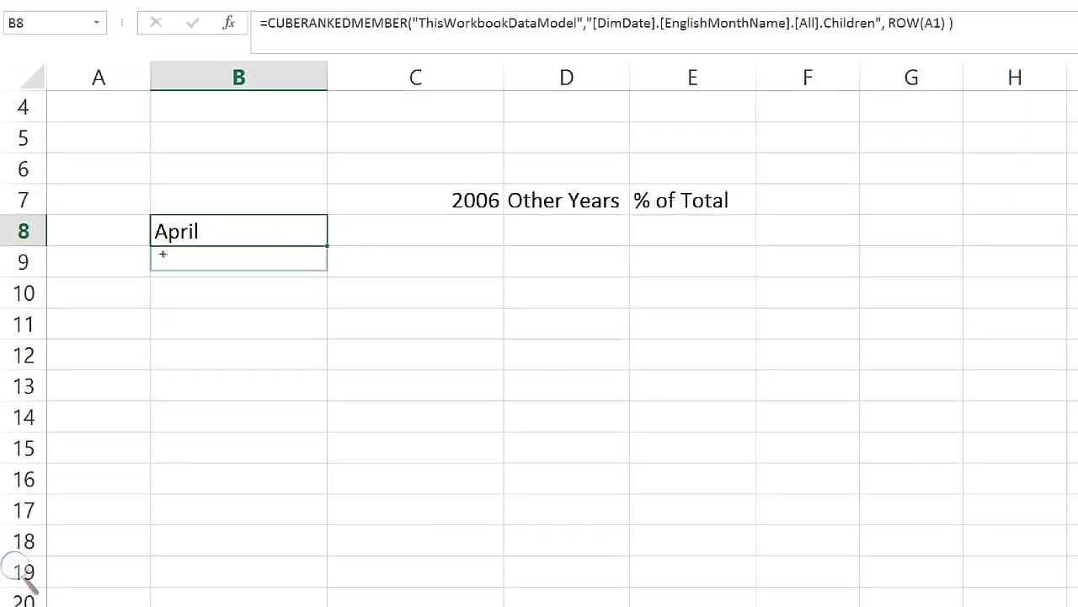
drag(327, 245, 327, 586)
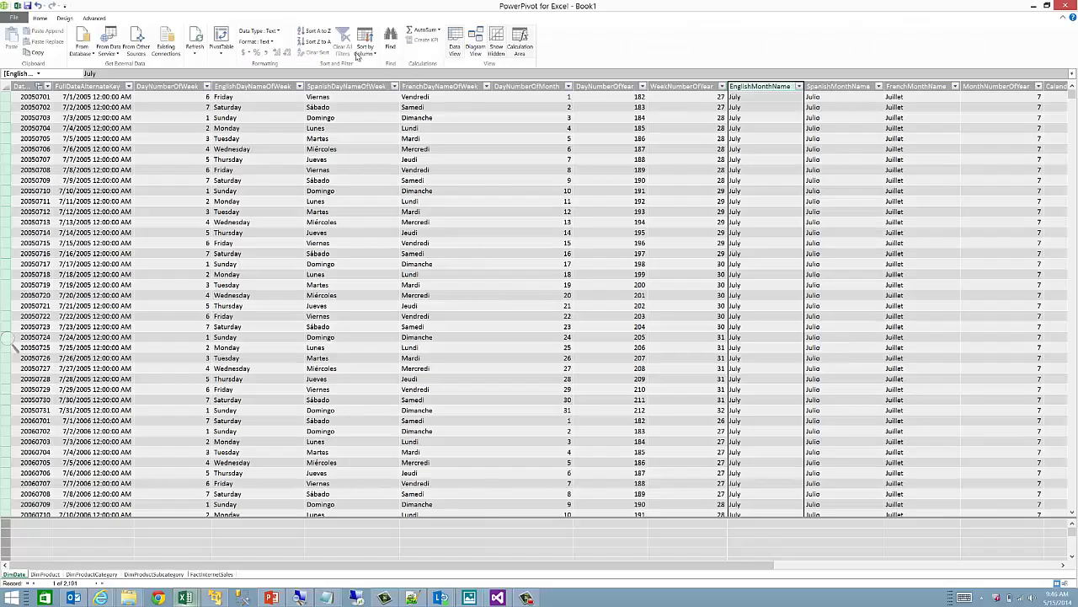
Step: Sort the EnglishMonthName column by MonthNumberOfYear in PowerPivot
click(358, 56)
click(346, 65)
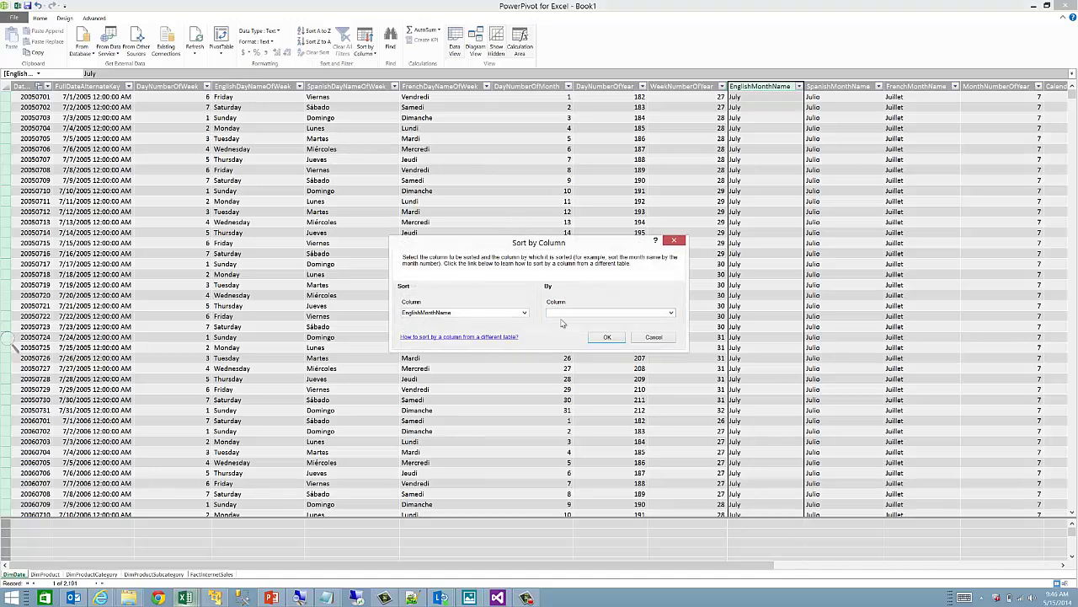
text(M)
key(Tab)
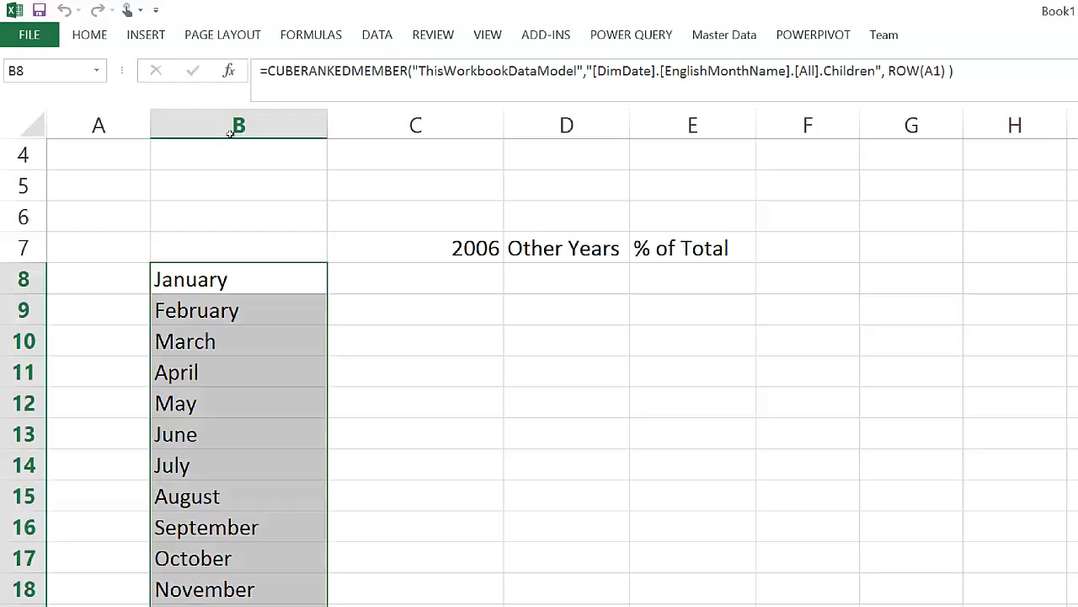
Step: Replace the 2006 header in C7 with a CUBEMEMBER formula on ThisWorkbookDataModel
key(Right)
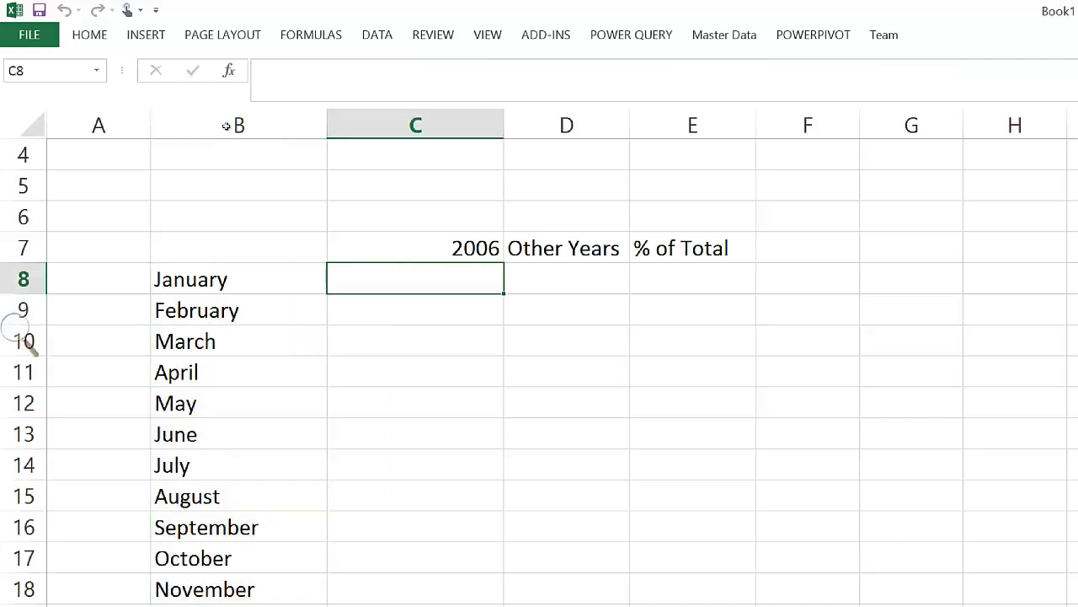
key(Up)
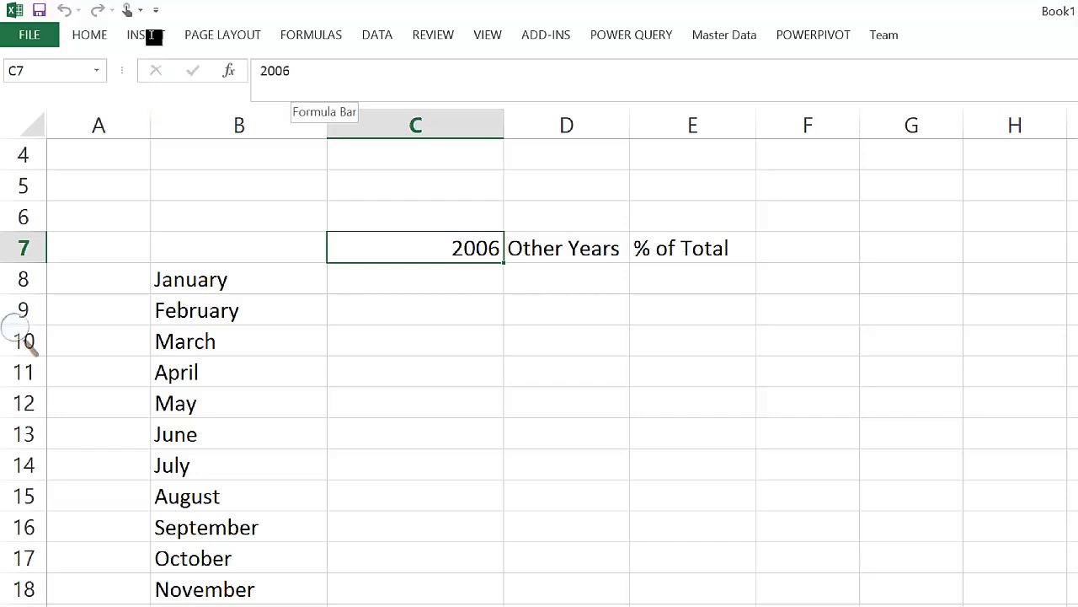
double_click(274, 71)
text(=cu)
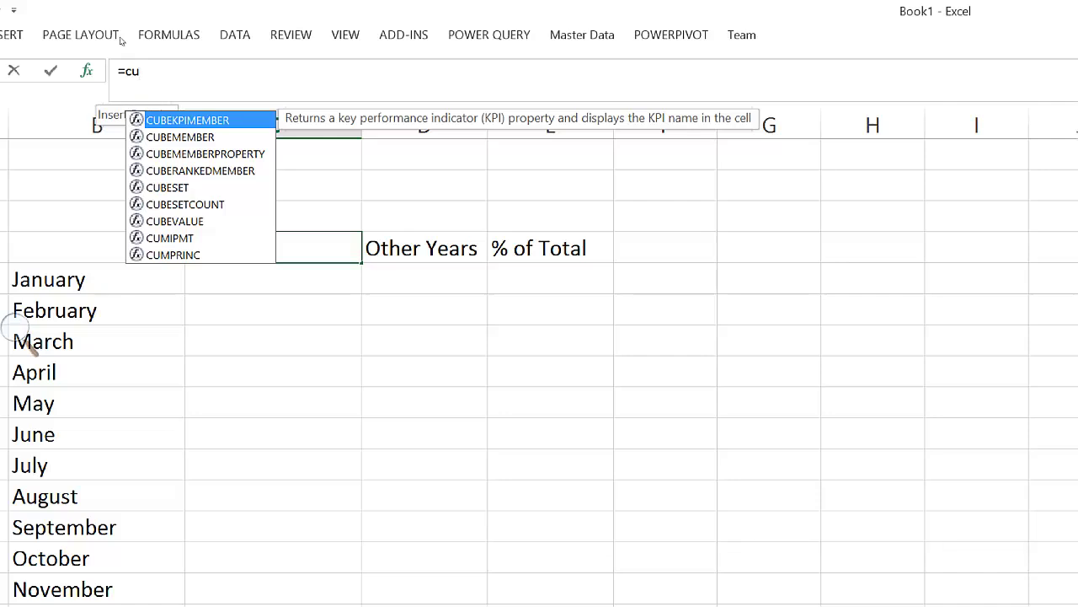
key(Down)
key(Tab)
text(")
key(Tab)
text(",")
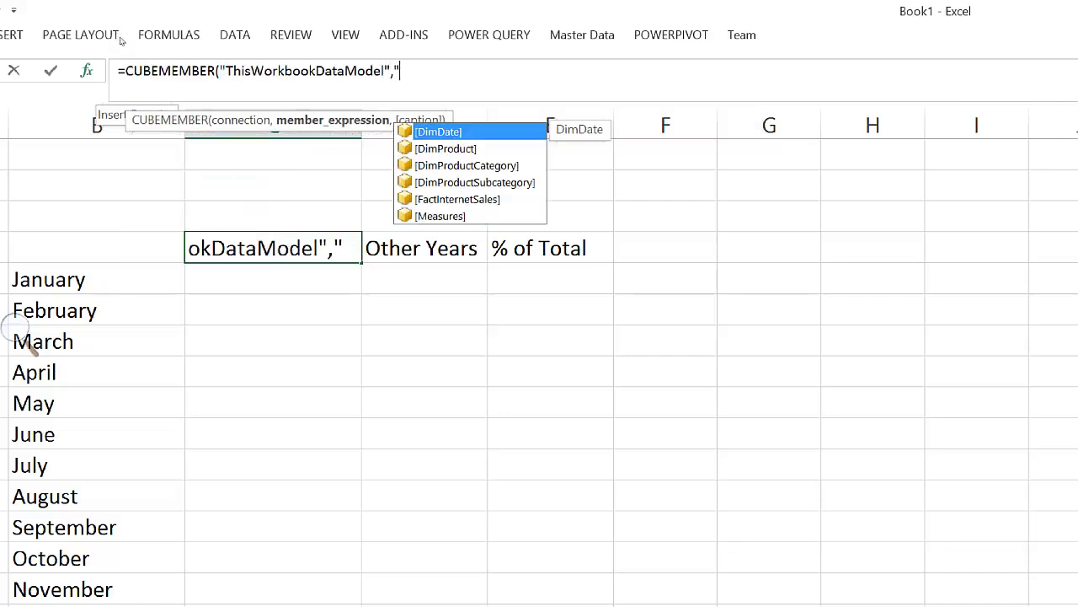
Step: Point the member to [DimDate].[CalendarYear].[All].[2006]
key(Tab)
text(.)
key(Down)
key(Down)
key(Tab)
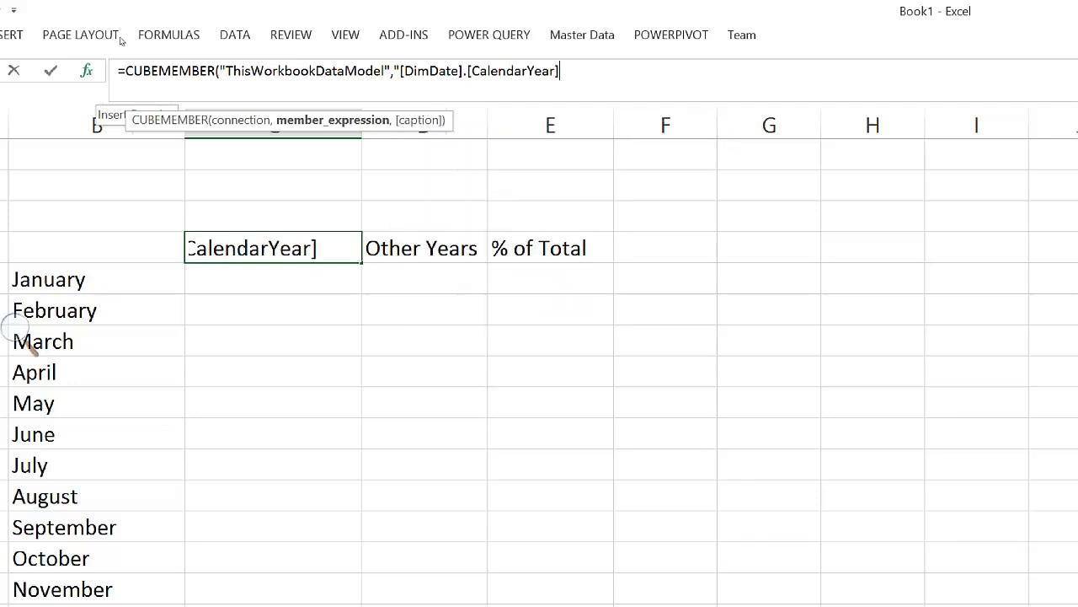
text(.)
key(Tab)
text(.)
key(Down)
key(Tab)
text("))
key(Return)
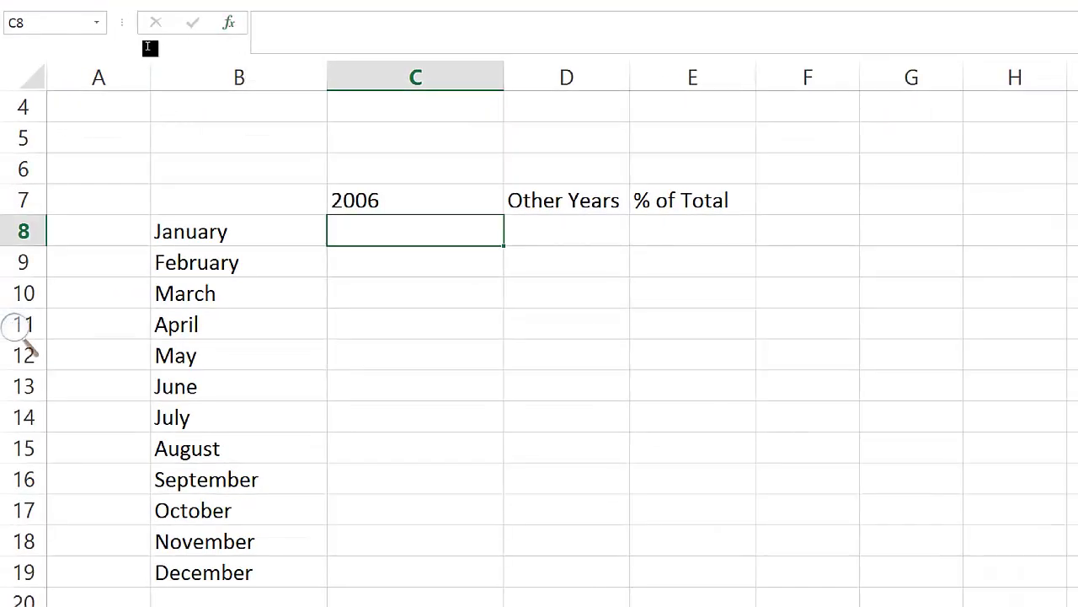
Step: In C8, start a CUBEVALUE of [Measures].[Sum of SalesAmount] on ThisWorkbookDataModel
text(=cu)
key(Down)
key(Down)
key(Down)
key(Down)
key(Down)
key(Down)
key(Tab)
text("ThisWorkbookDataModel",")
key(Down)
key(Down)
key(Down)
key(Down)
key(Down)
key(Tab)
text(.)
key(Tab)
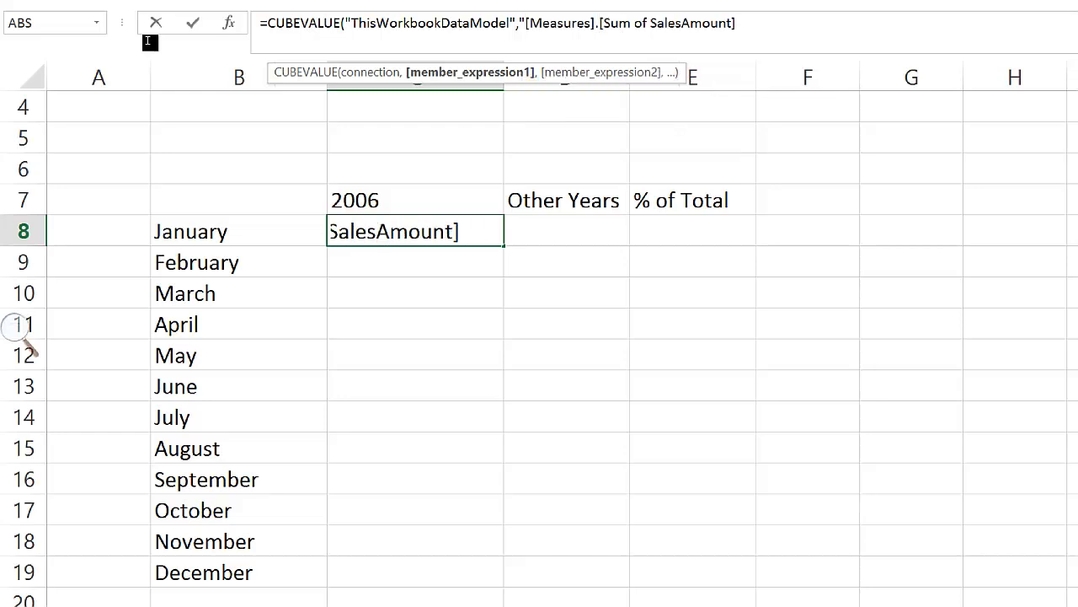
text(",)
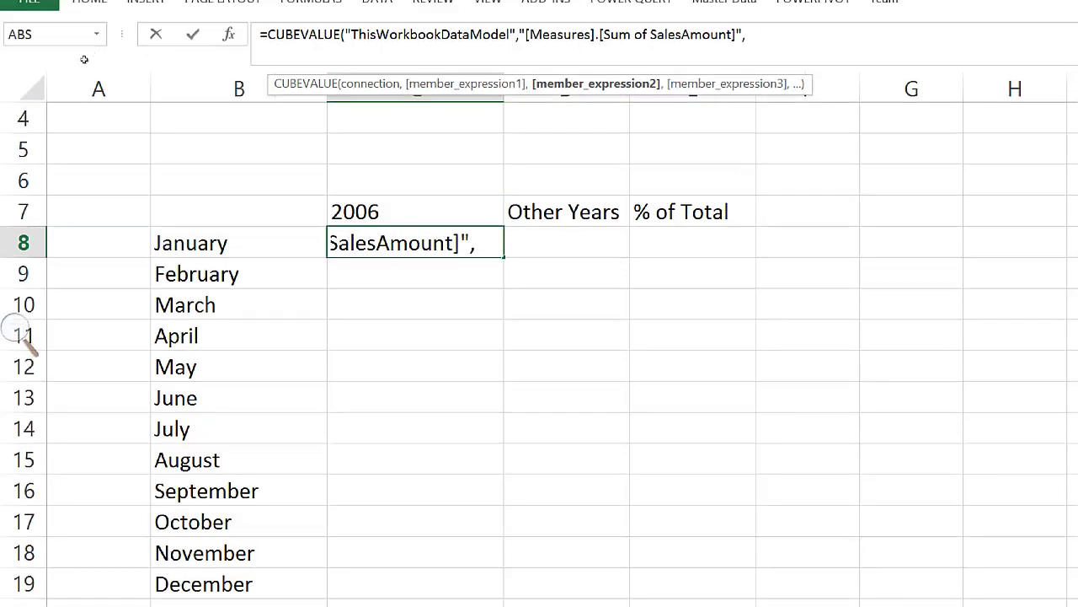
Step: Slice it by month B8 and the absolute year header $C$7 for January's 2006 sales
key(Left)
text(,)
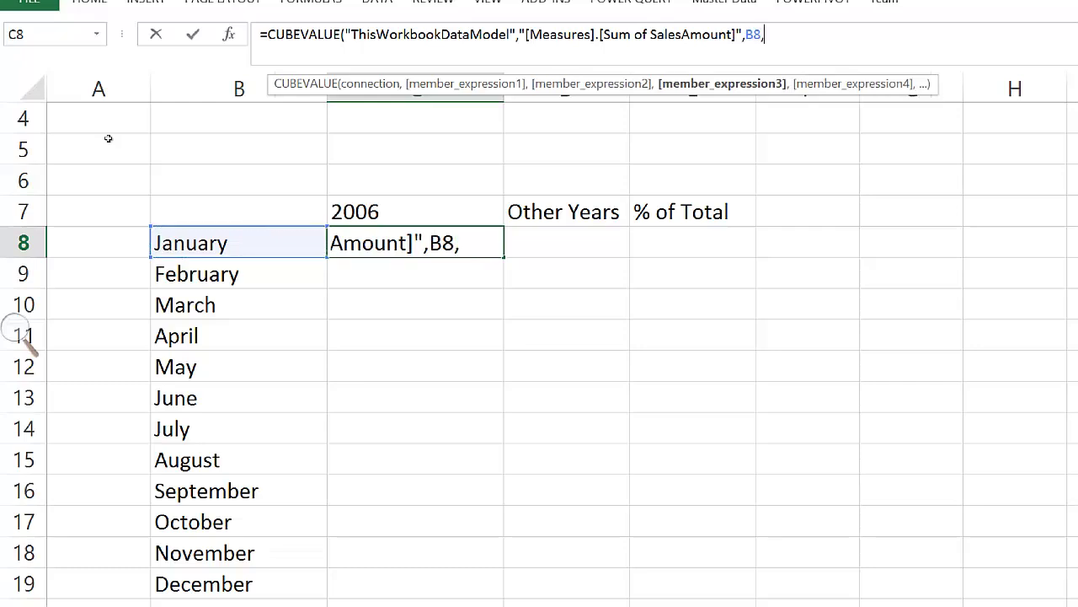
key(Up)
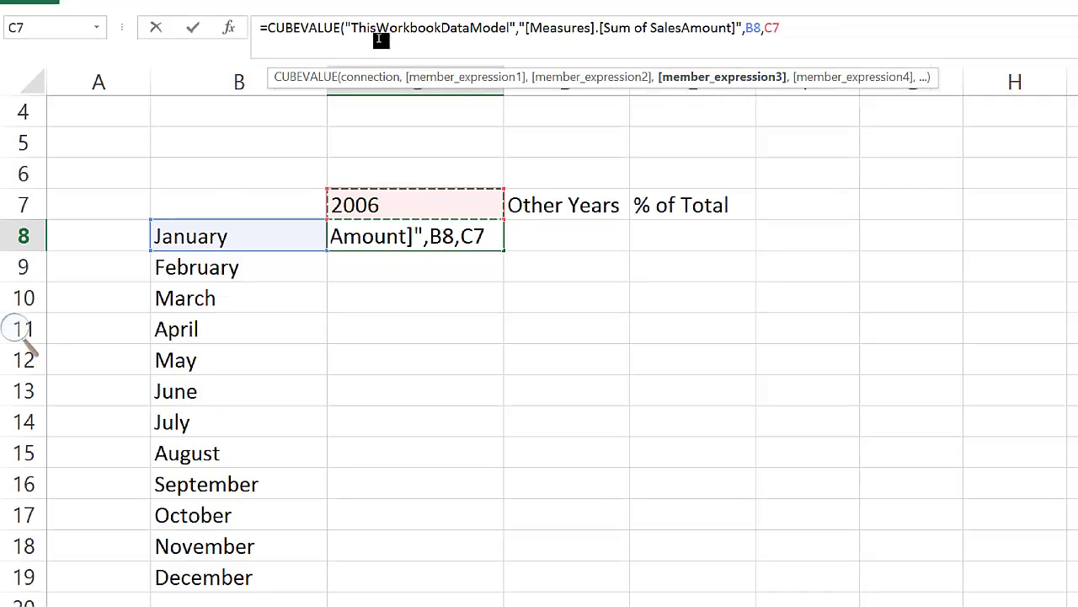
key(Left)
key(Left)
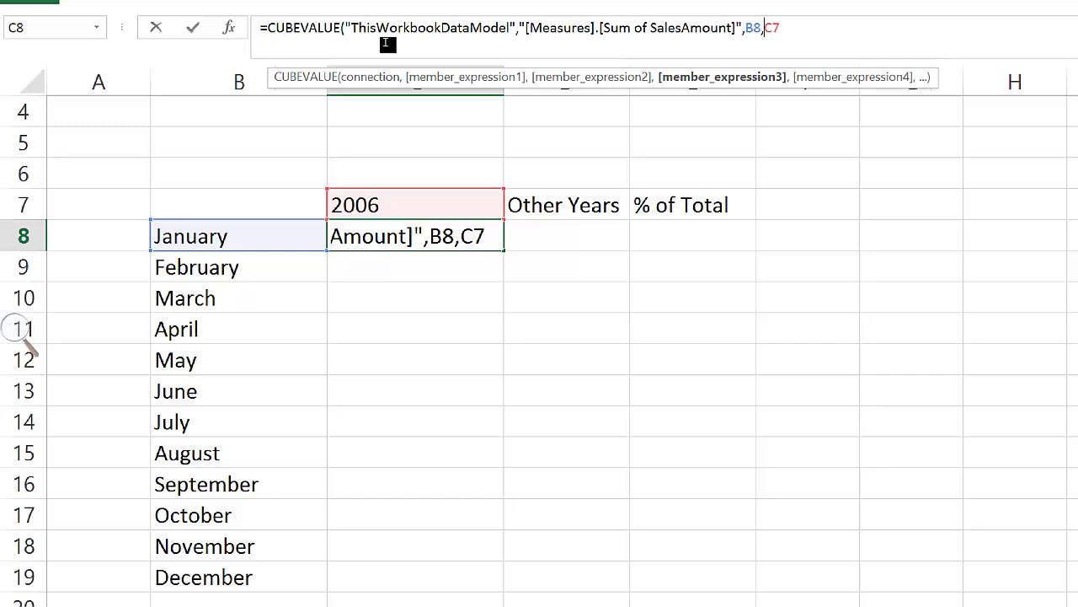
text($)
key(Right)
text($)
key(Right)
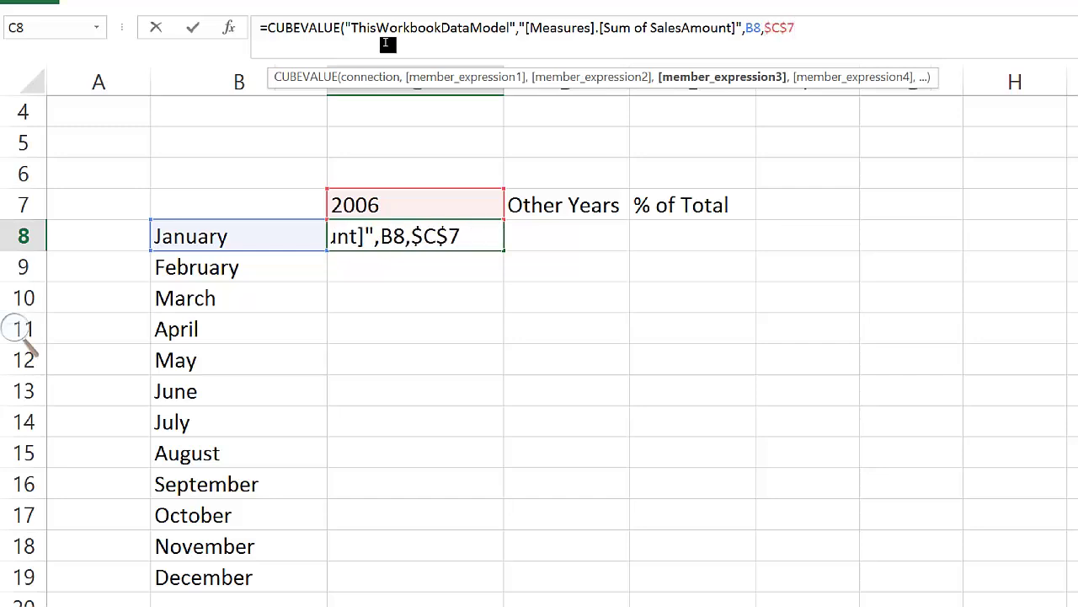
text())
key(Return)
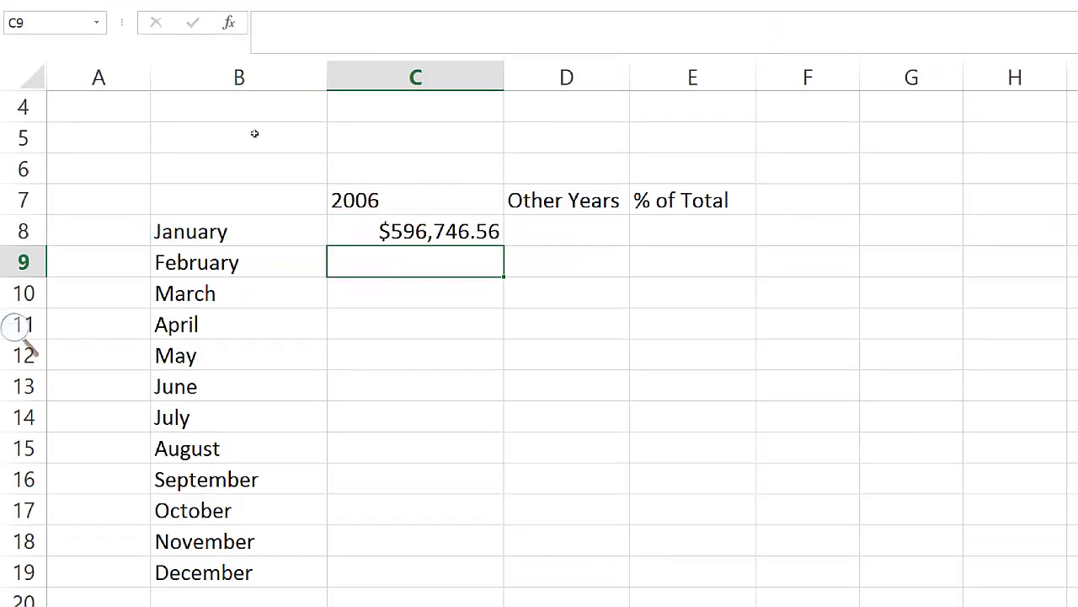
Step: Copy the formula down C8:C19 to get 2006 sales for every month
key(Up)
key(shift+Down)
key(shift+Down)
key(shift+Down)
key(shift+Down)
key(shift+Down)
key(shift+Down)
key(shift+Down)
key(shift+Down)
key(shift+Down)
key(shift+Down)
key(shift+Down)
key(ctrl+d)
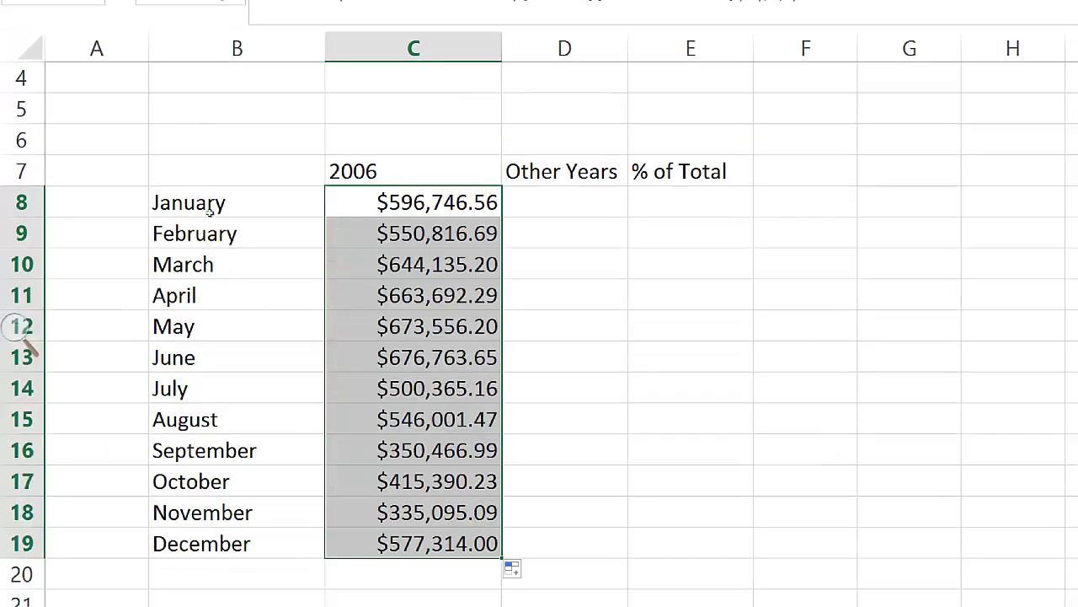
key(Down)
key(Down)
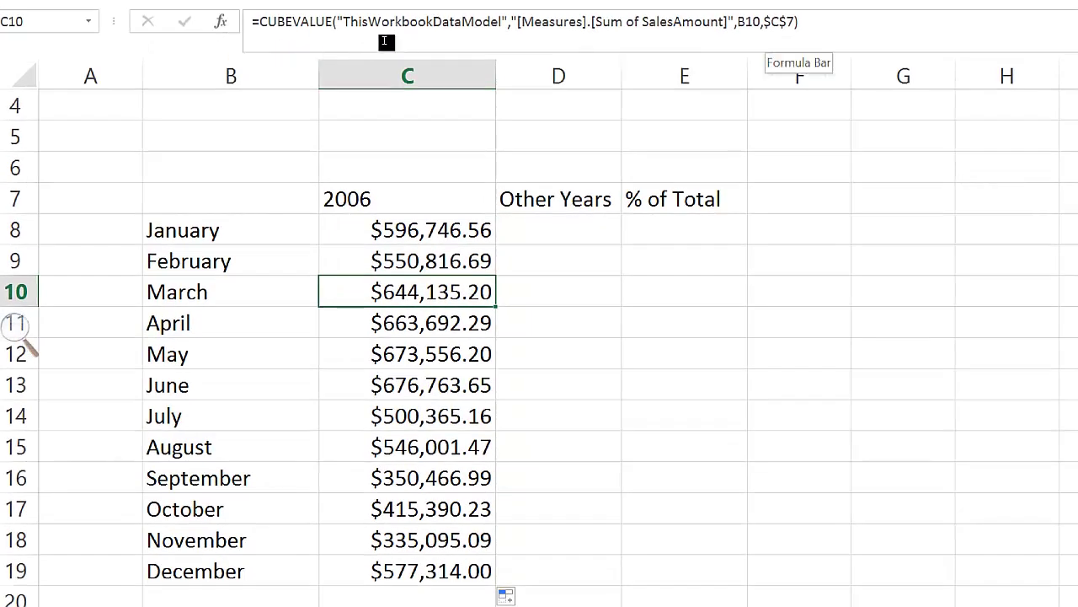
key(Down)
key(Down)
key(Down)
key(Down)
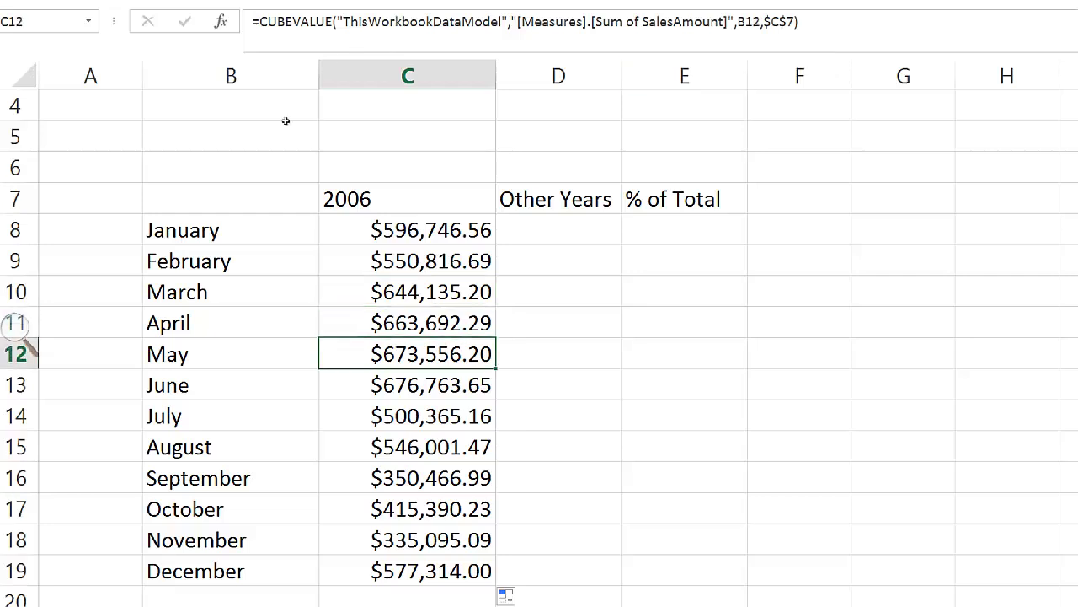
key(Down)
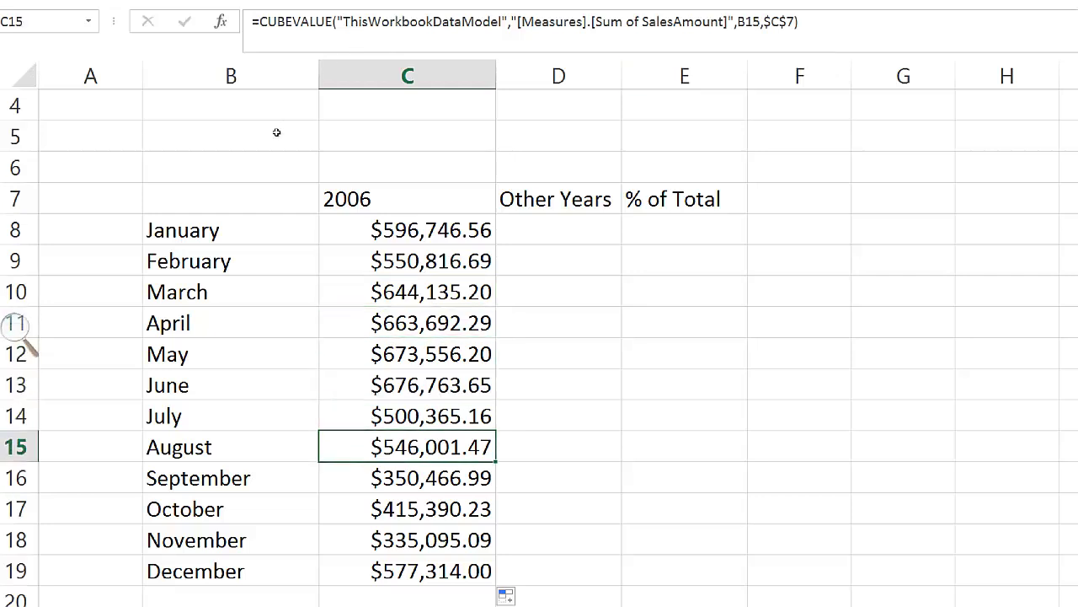
key(Right)
key(Up)
key(Up)
key(Up)
key(Up)
key(Up)
key(Up)
key(Up)
key(Left)
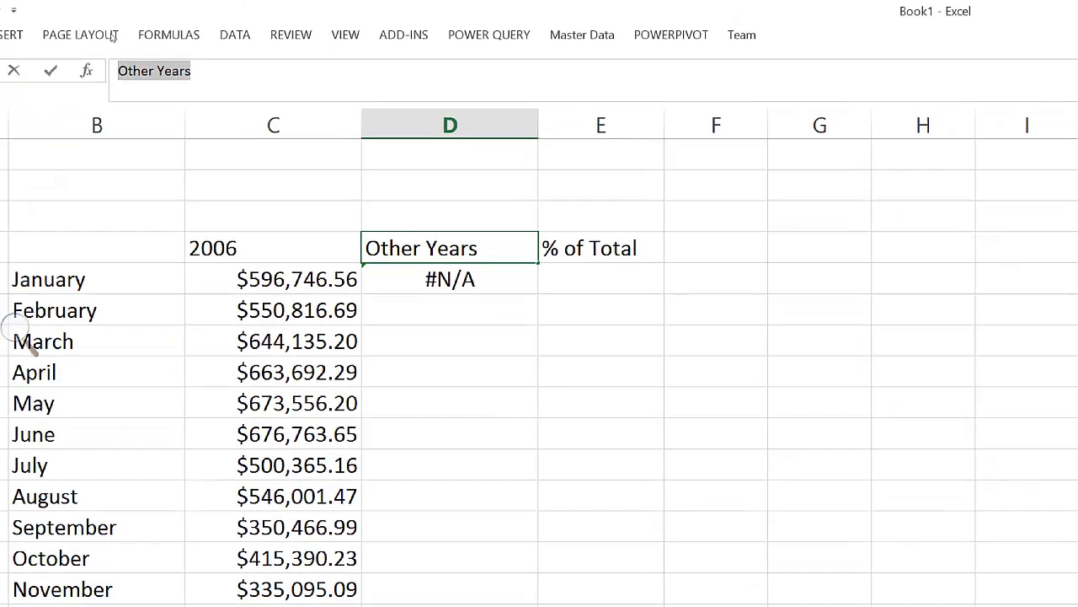
text(=cu)
Step: In D7, start a CUBESET on ThisWorkbookDataModel using EXCEPT over [DimDate].[CalendarYear].[All].Children
key(Down)
key(Down)
key(Down)
key(Down)
key(Tab)
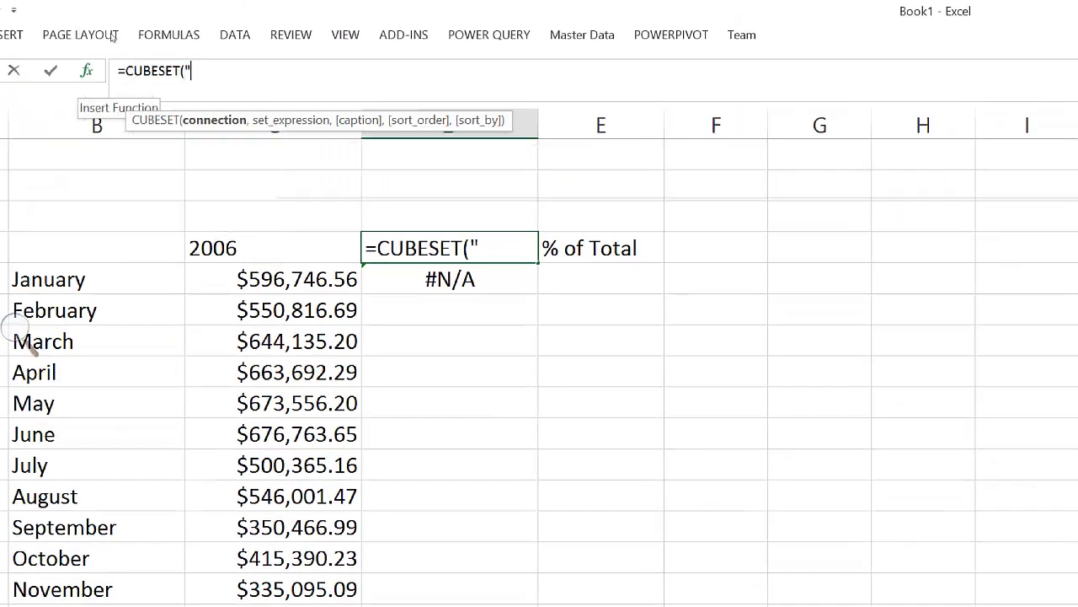
text(")
key(Tab)
text(," EX)
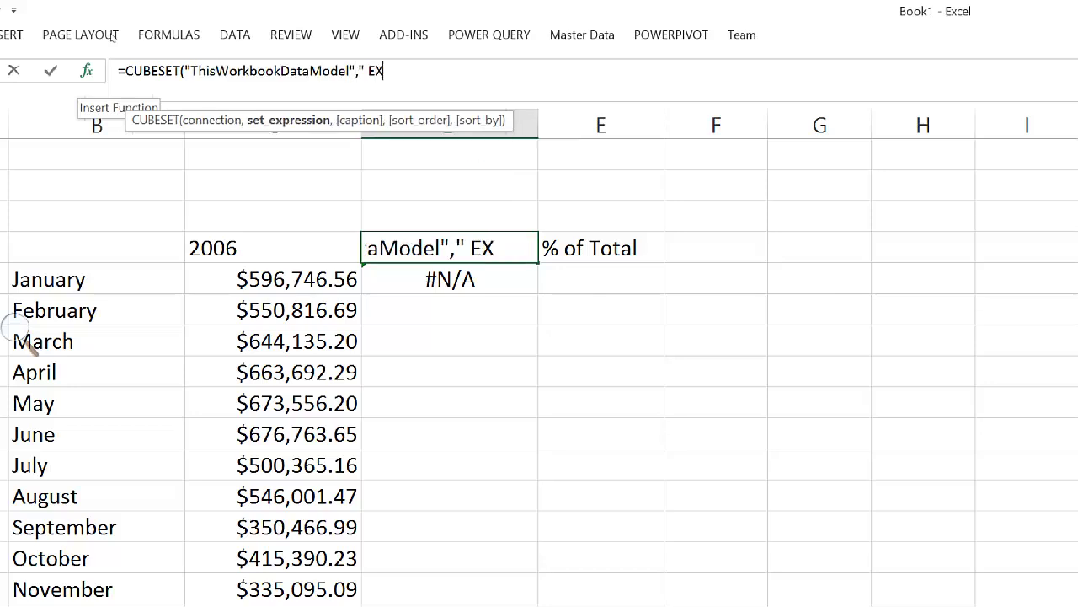
text(CEPT ()
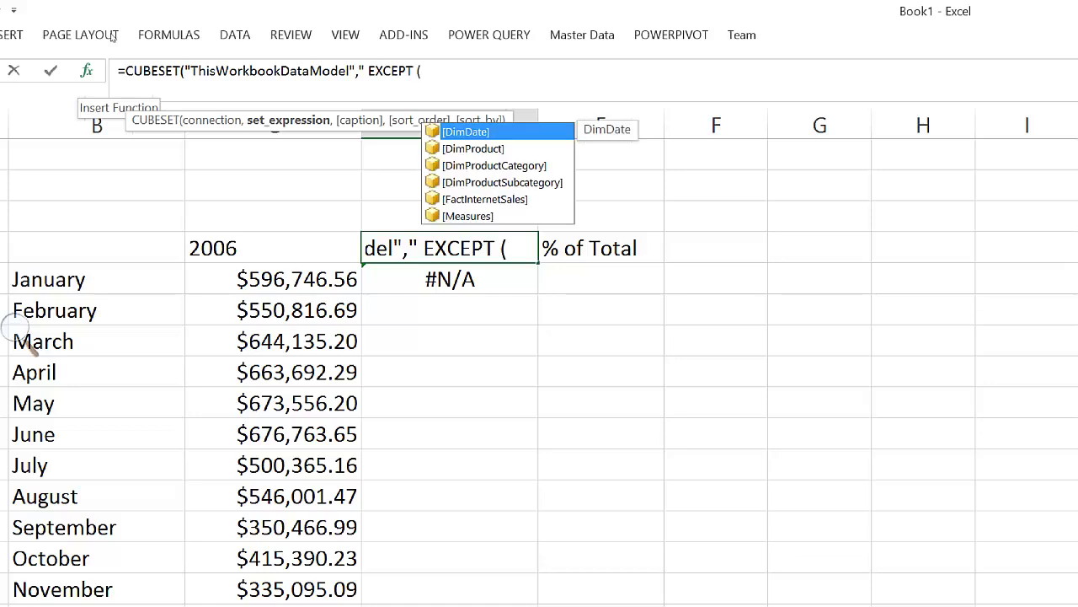
key(Tab)
text(.)
key(Down)
key(Down)
key(Tab)
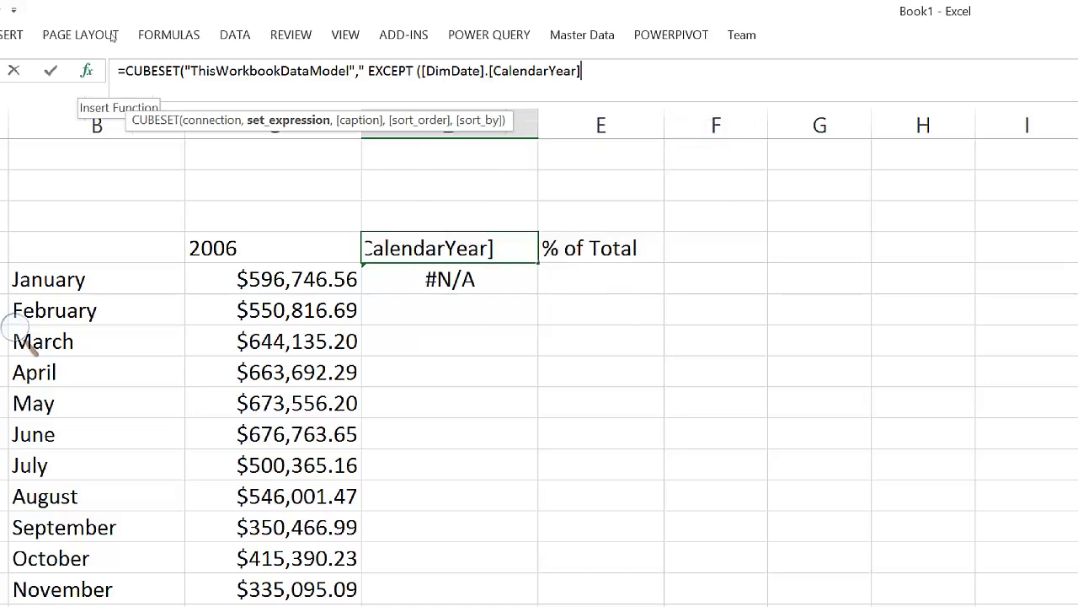
text(.)
key(Tab)
text(.Chi)
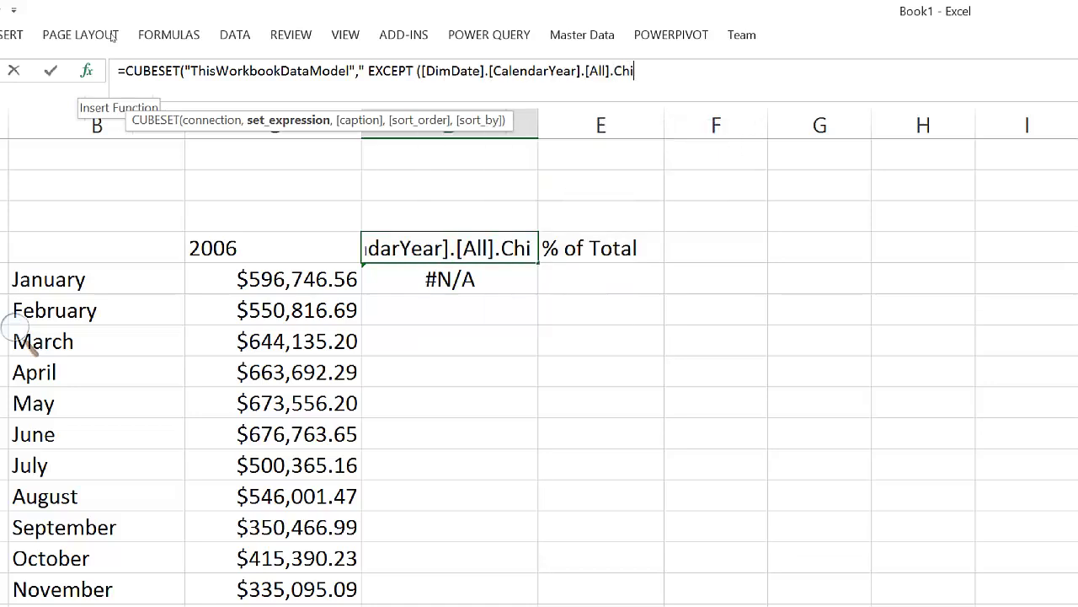
text(ldren,[)
Step: Make [DimDate].[CalendarYear].[All].[2006] the excluded year and commit the all-but-2006 set
key(Tab)
text(.)
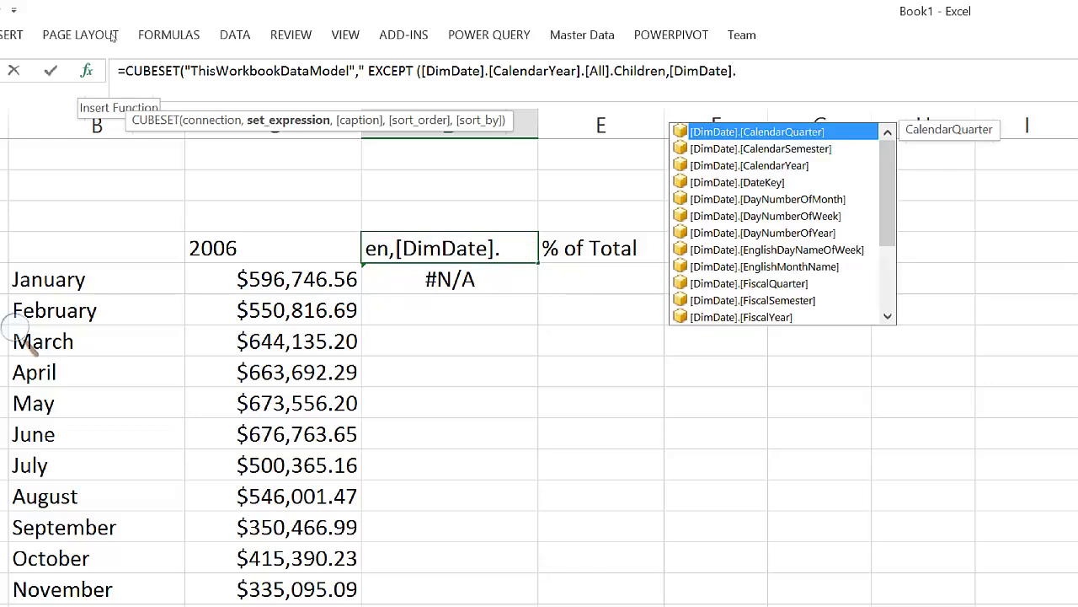
key(Down)
key(Down)
key(Tab)
text(.)
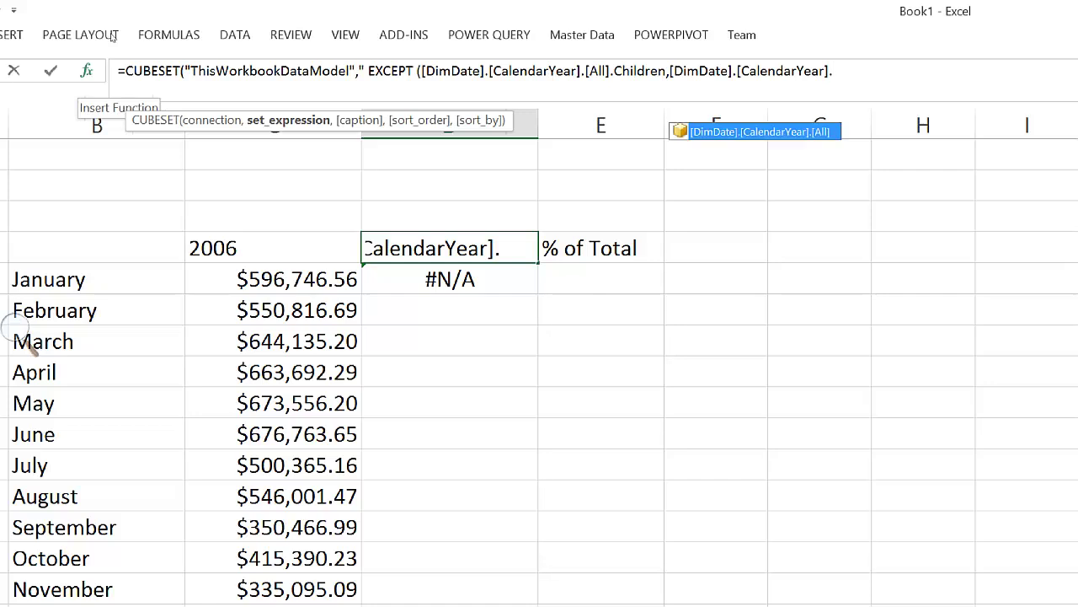
key(Tab)
text(.)
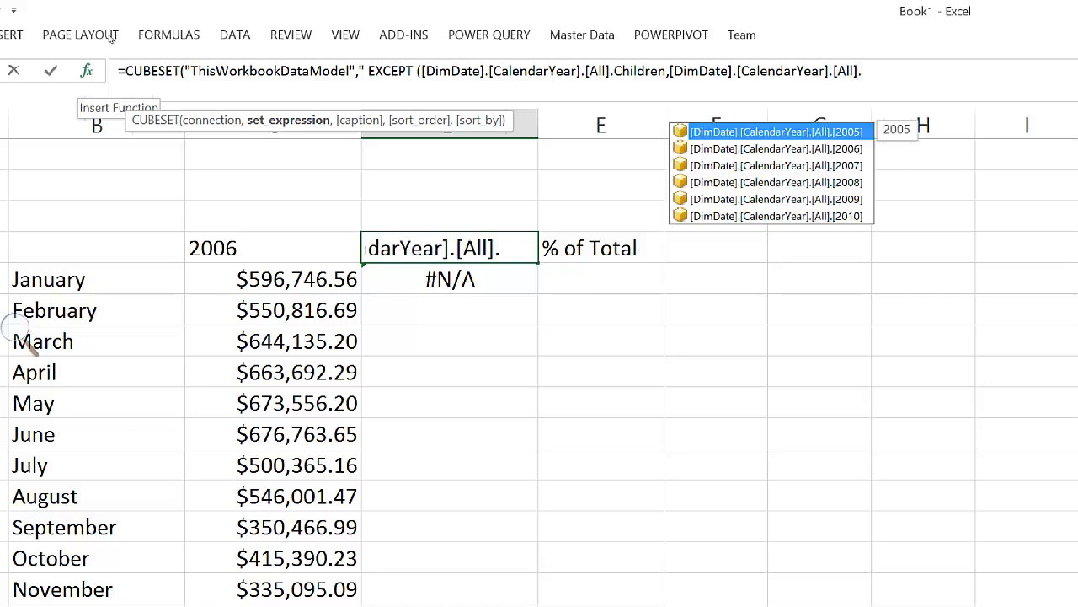
key(Down)
key(Tab)
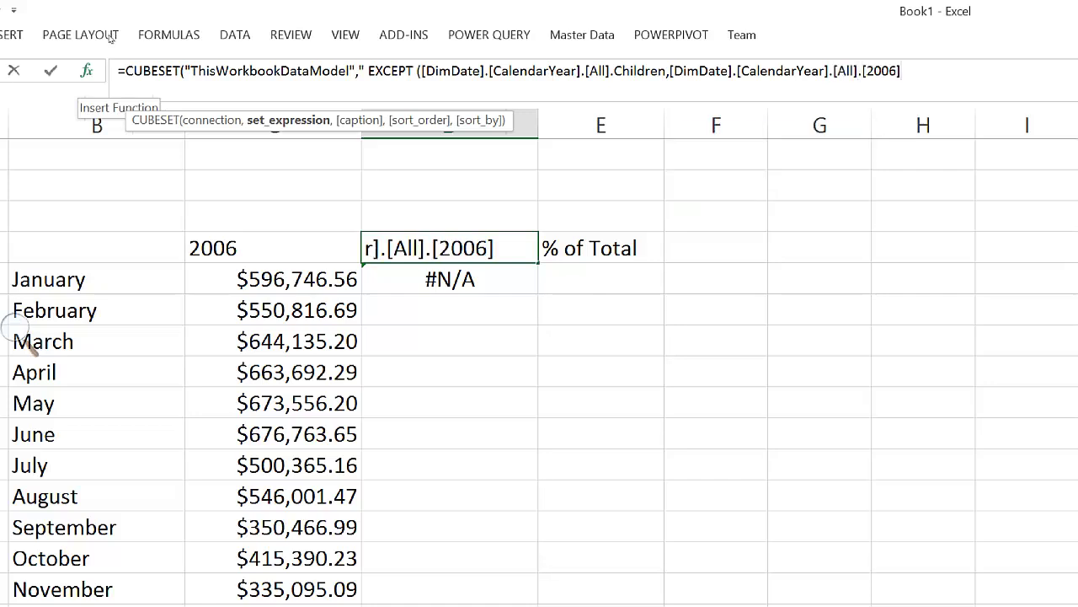
text() " ))
key(Return)
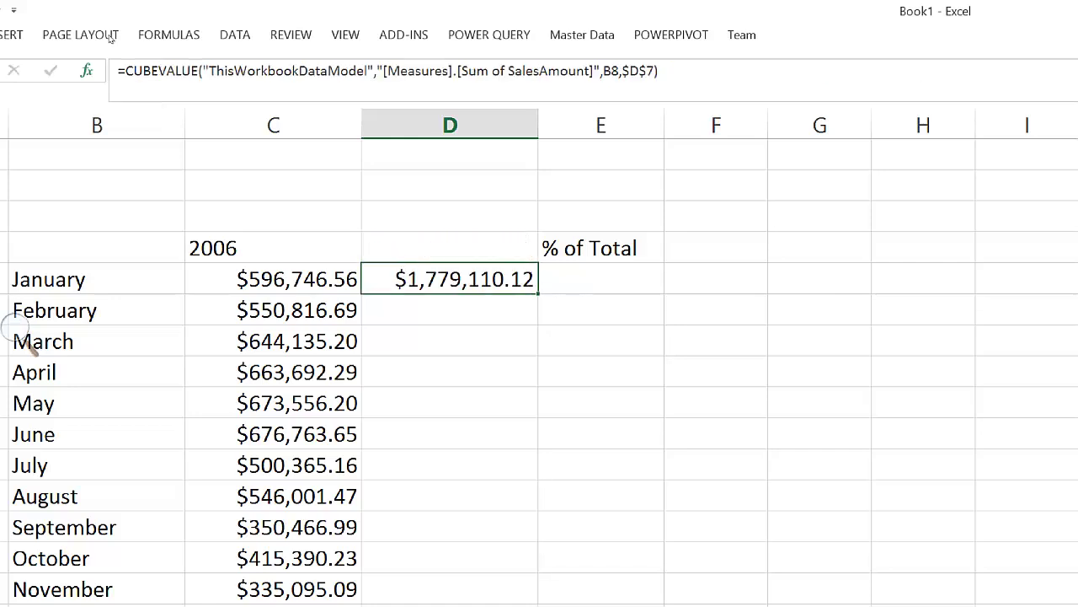
Step: Caption the set "Other Years" and fill the monthly sales formula down the column
key(Up)
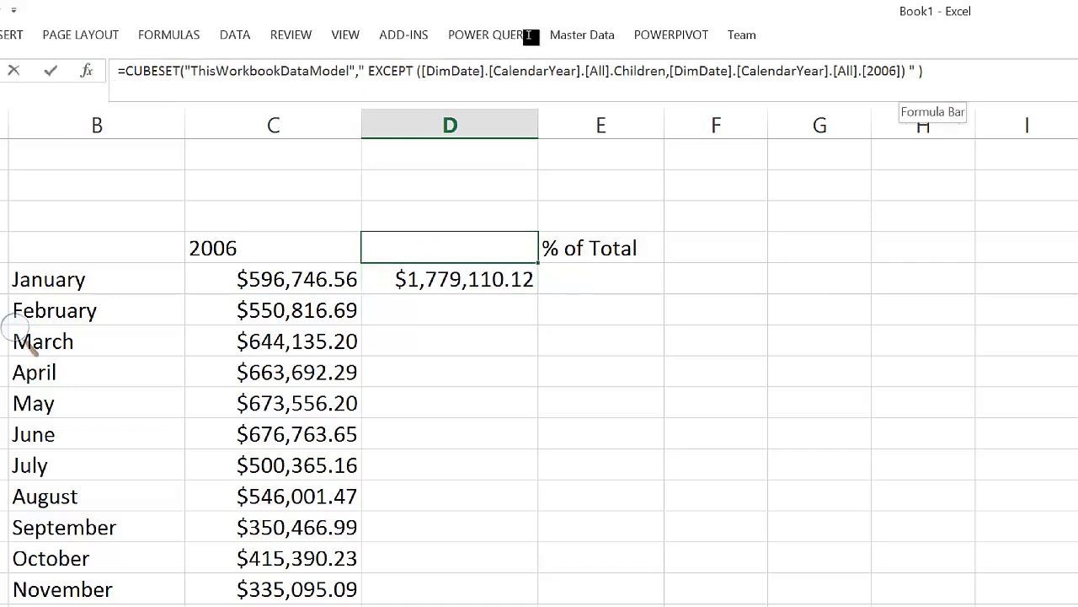
key(Left)
text(, "Other)
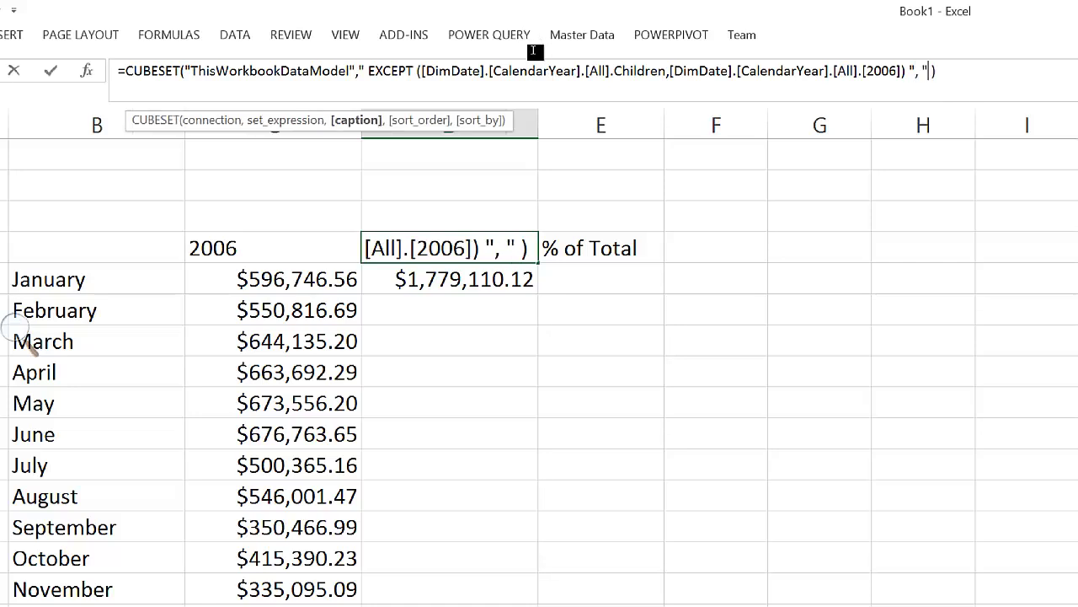
text( Years")
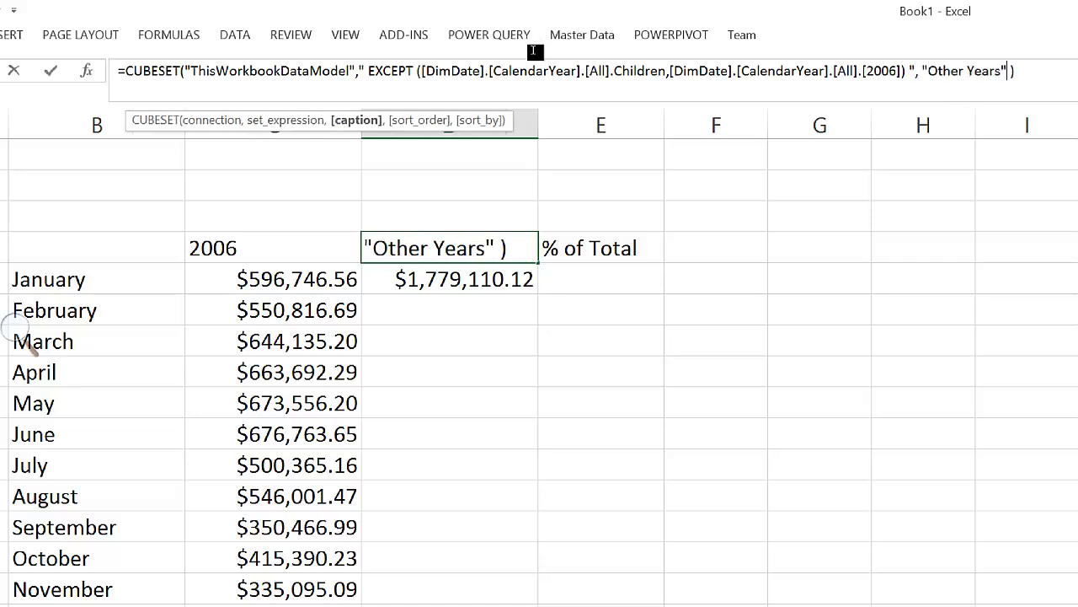
key(Return)
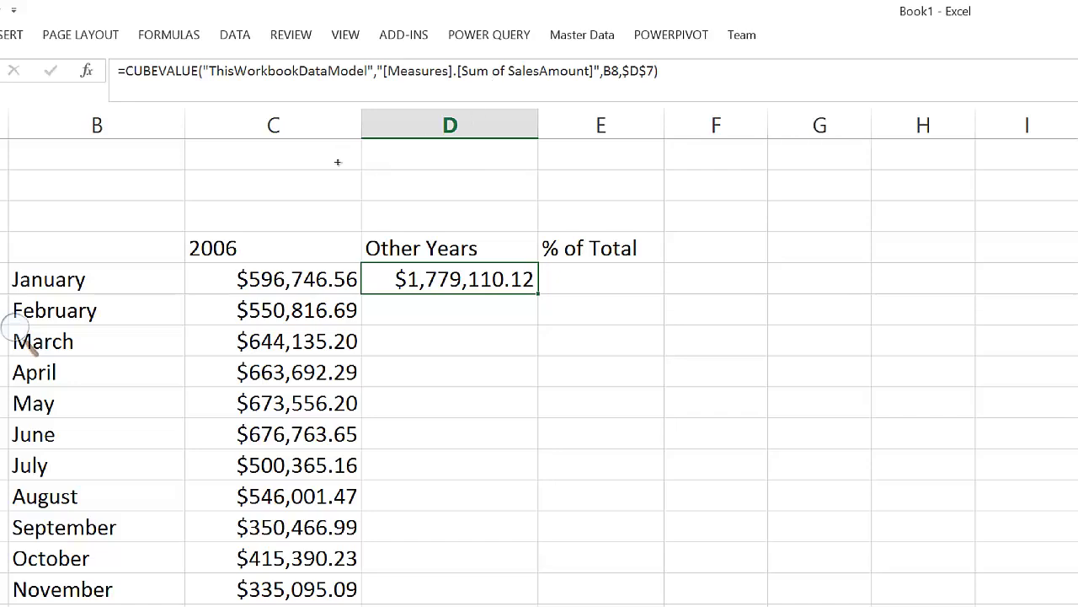
key(shift+Down)
key(shift+Down)
key(shift+Down)
key(shift+Down)
key(shift+Down)
key(shift+Down)
key(shift+Down)
key(shift+Down)
key(shift+Down)
key(ctrl+d)
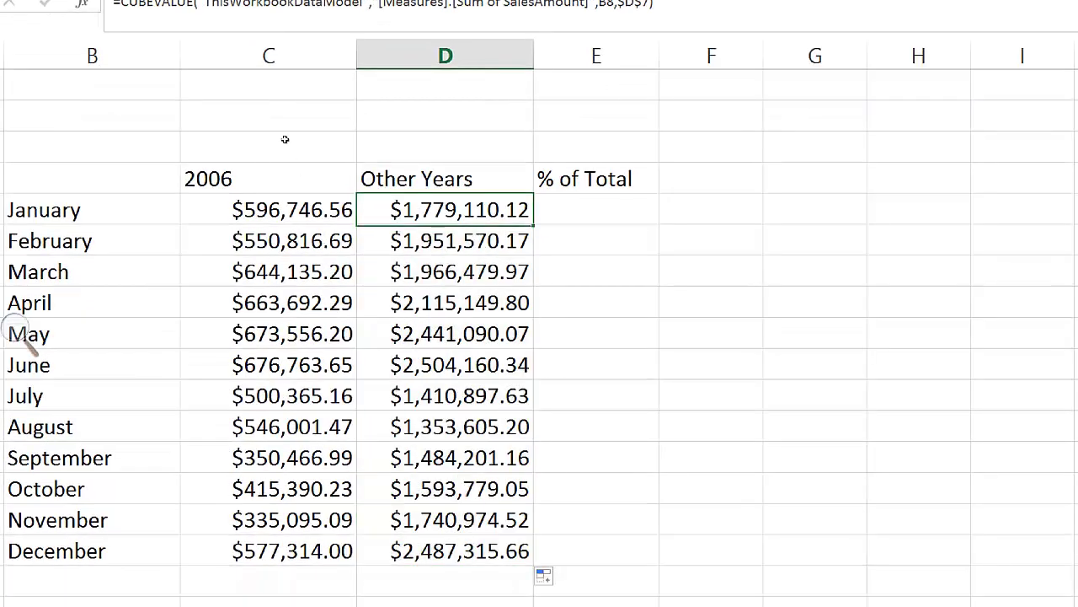
Step: Enter =C8/D8 in E8, dividing January's 2006 sales by its Other Years sales
key(Right)
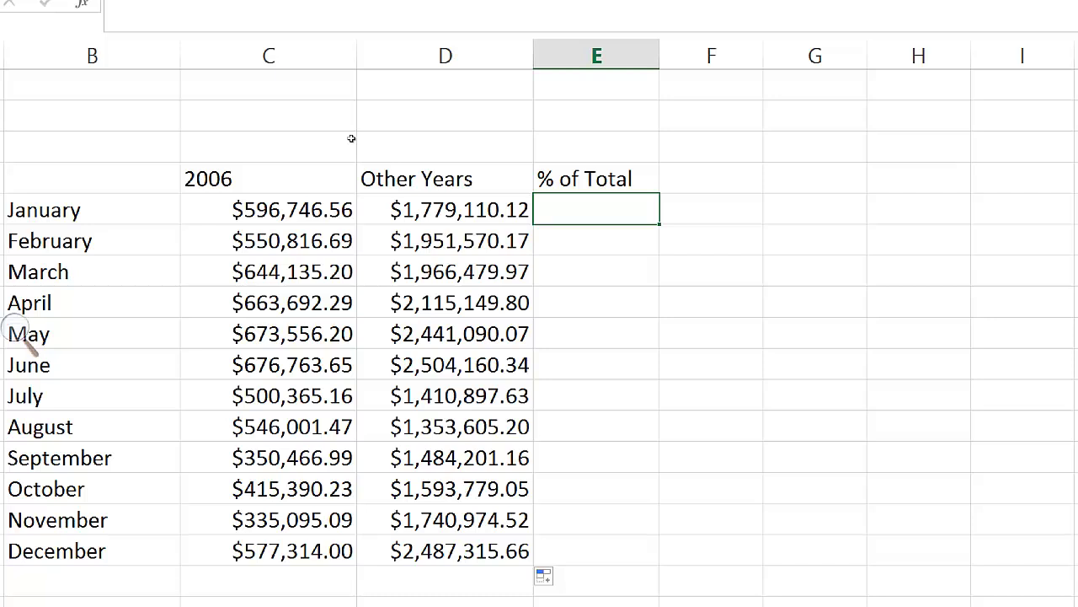
text(=)
key(Left)
key(Left)
text(/)
key(Left)
key(Left)
key(Right)
key(Return)
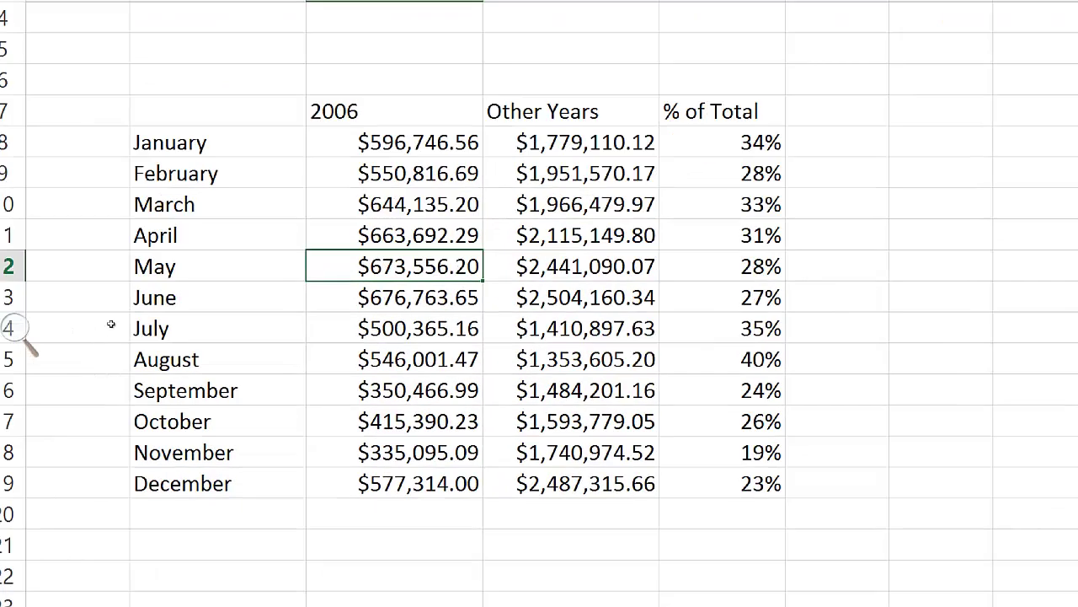
click(116, 142)
drag(116, 142, 224, 142)
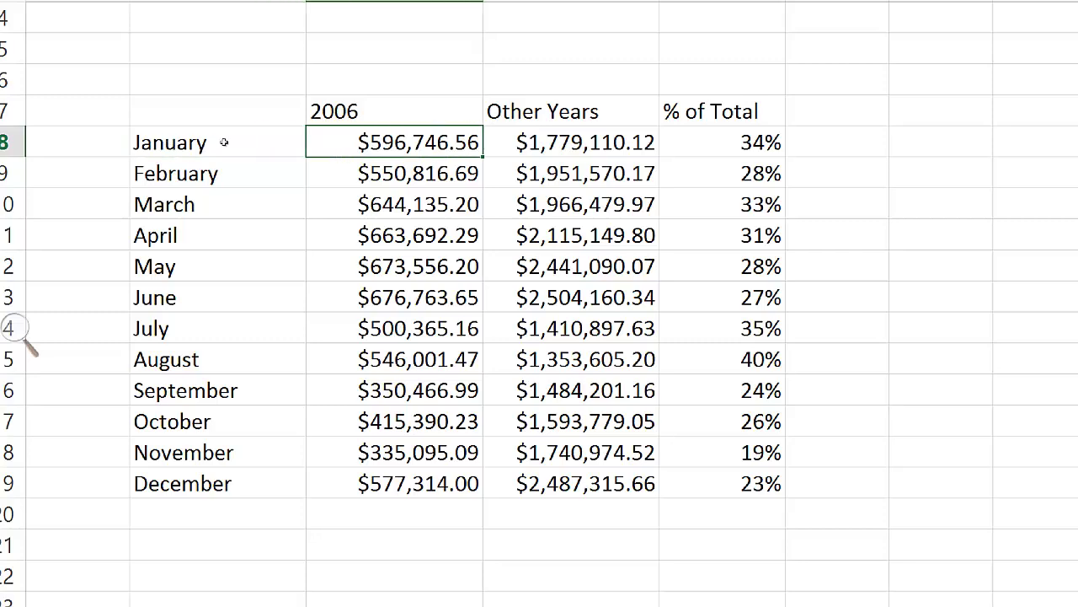